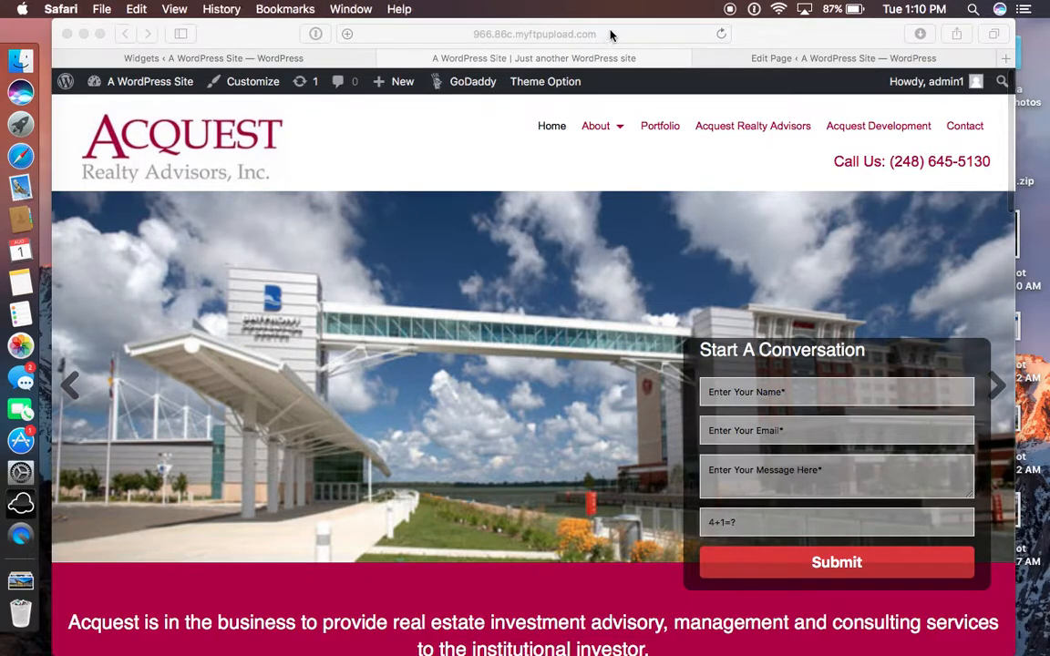
# Open the site's WordPress admin dashboard through the /wp-admin address and close the separate Widgets page.
pyautogui.click(492, 34)
pyautogui.write('/wp-admin')
pyautogui.press('Return')
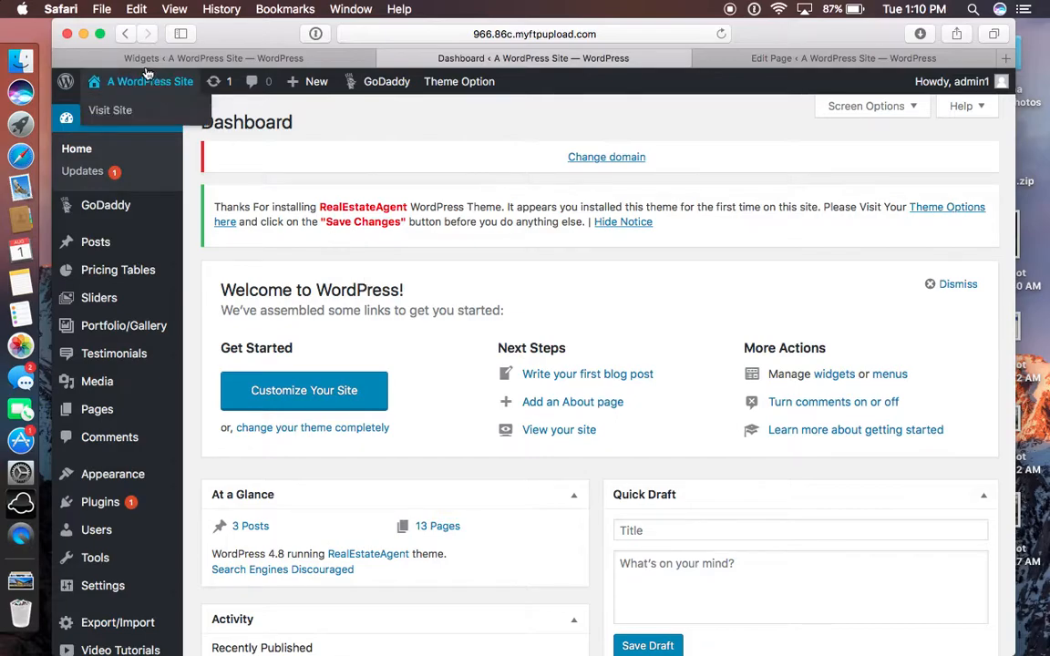
pyautogui.click(67, 58)
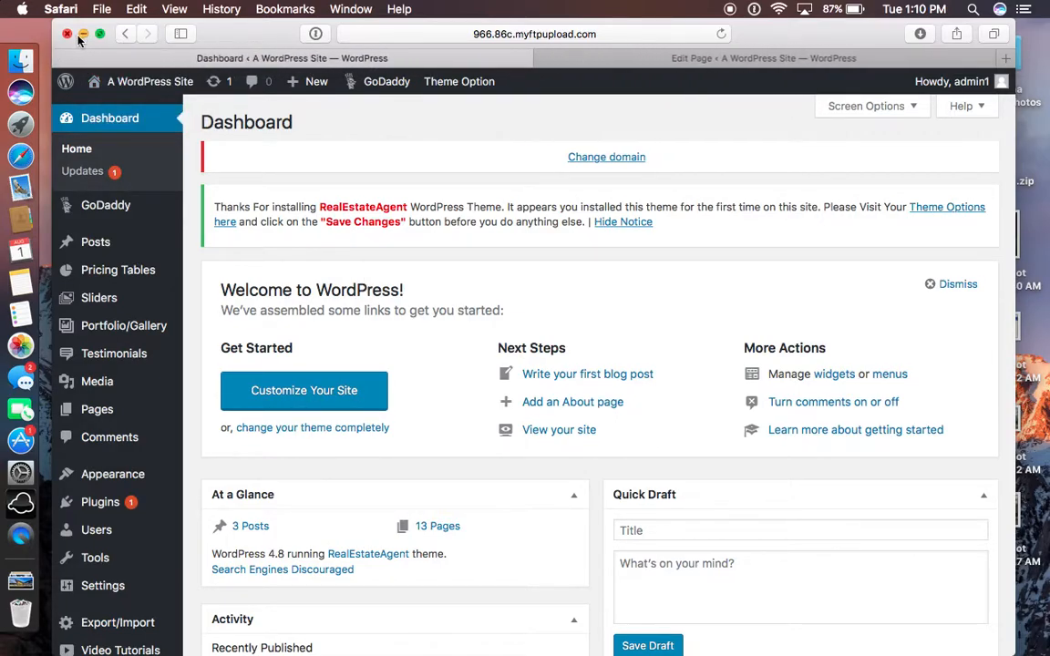
# Return to the site's public home page and look through its sections down to the footer.
pyautogui.click(124, 35)
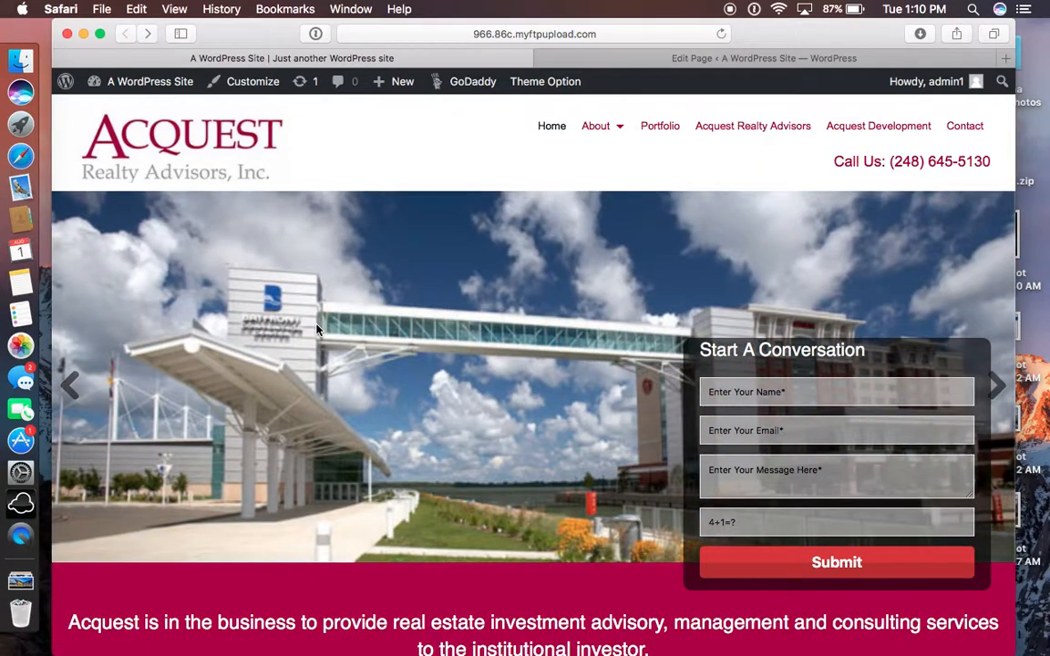
pyautogui.scroll(-8, 360, 518)
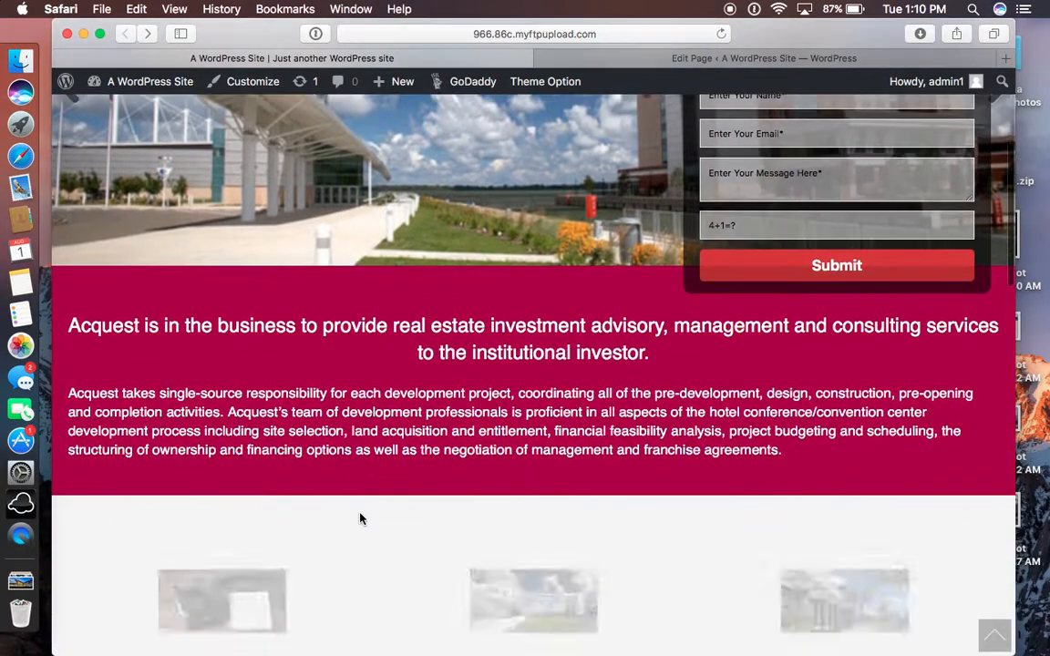
pyautogui.scroll(-12, 360, 518)
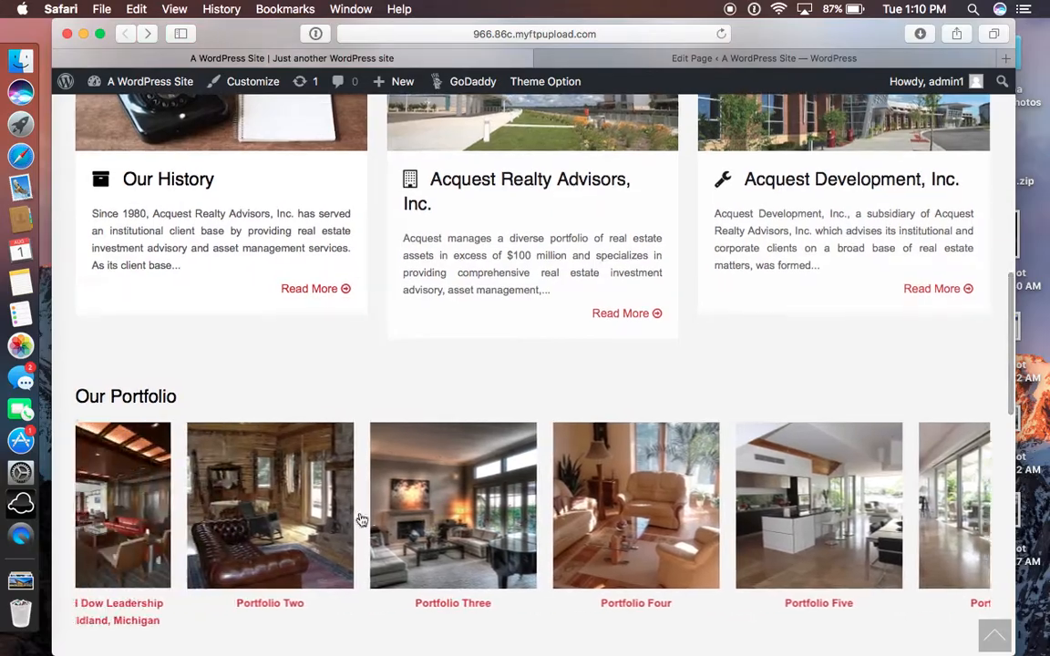
pyautogui.scroll(-5, 360, 518)
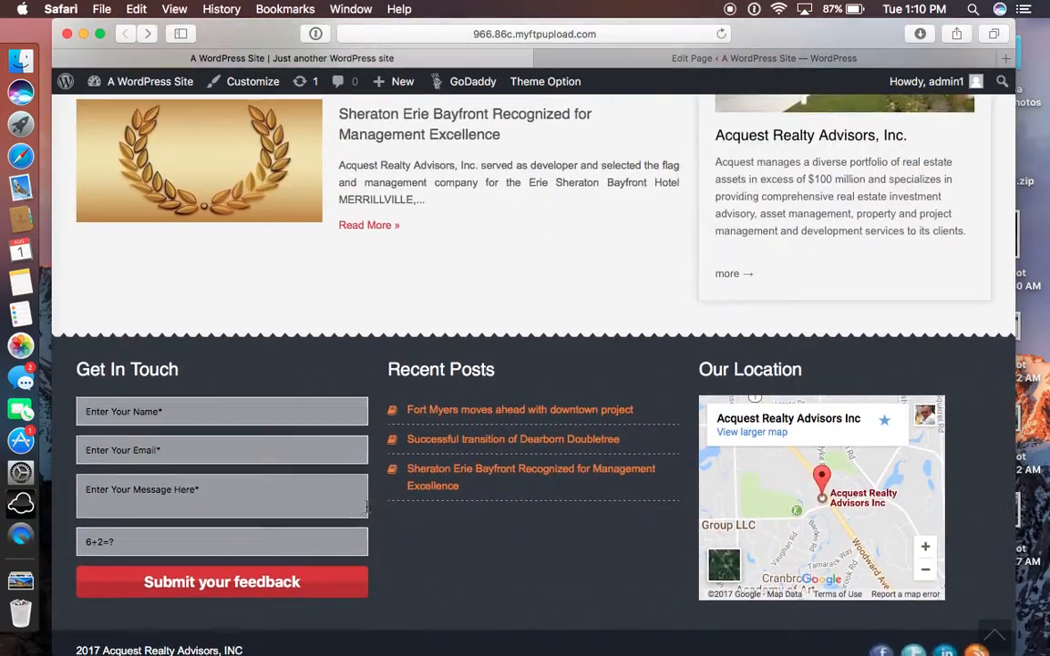
pyautogui.scroll(10, 417, 331)
pyautogui.scroll(15, 416, 332)
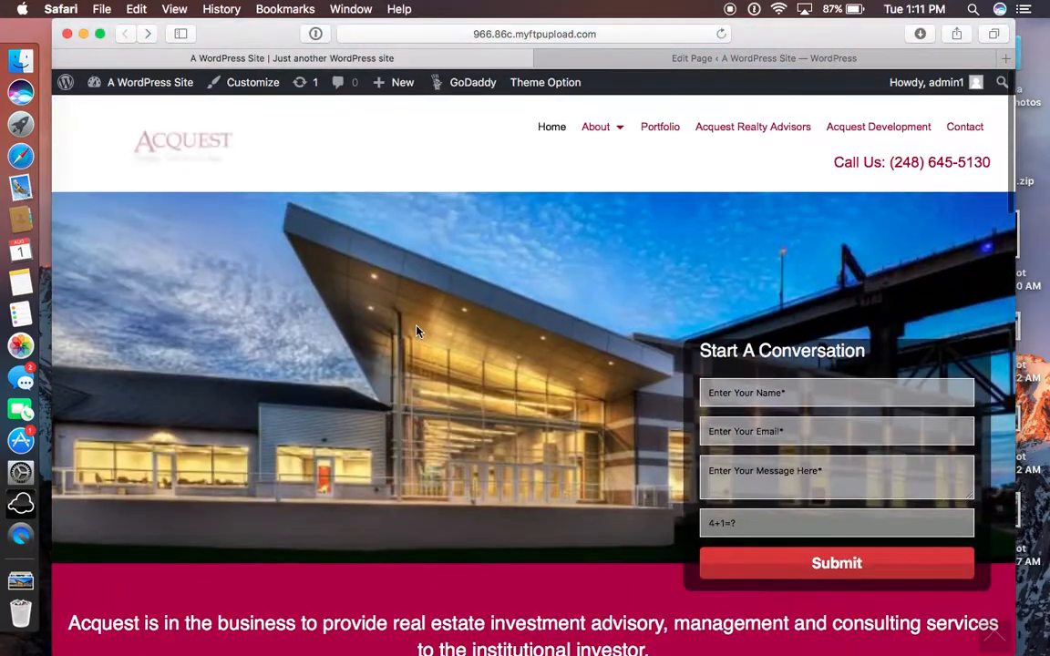
# Visit the Our History page under About and open it for editing.
pyautogui.moveTo(599, 127)
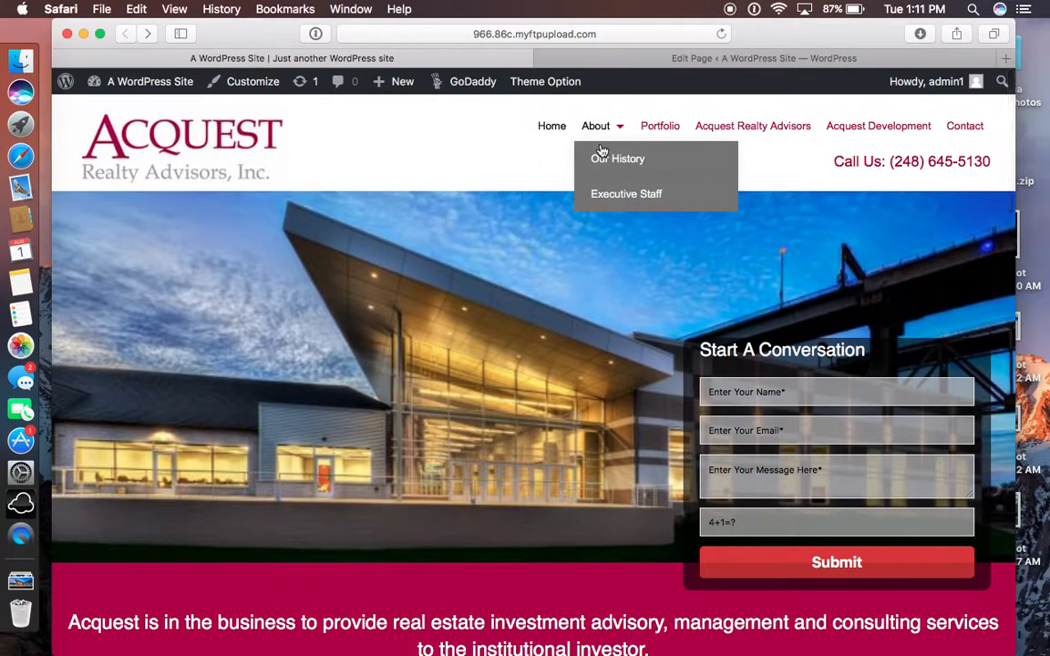
pyautogui.click(601, 161)
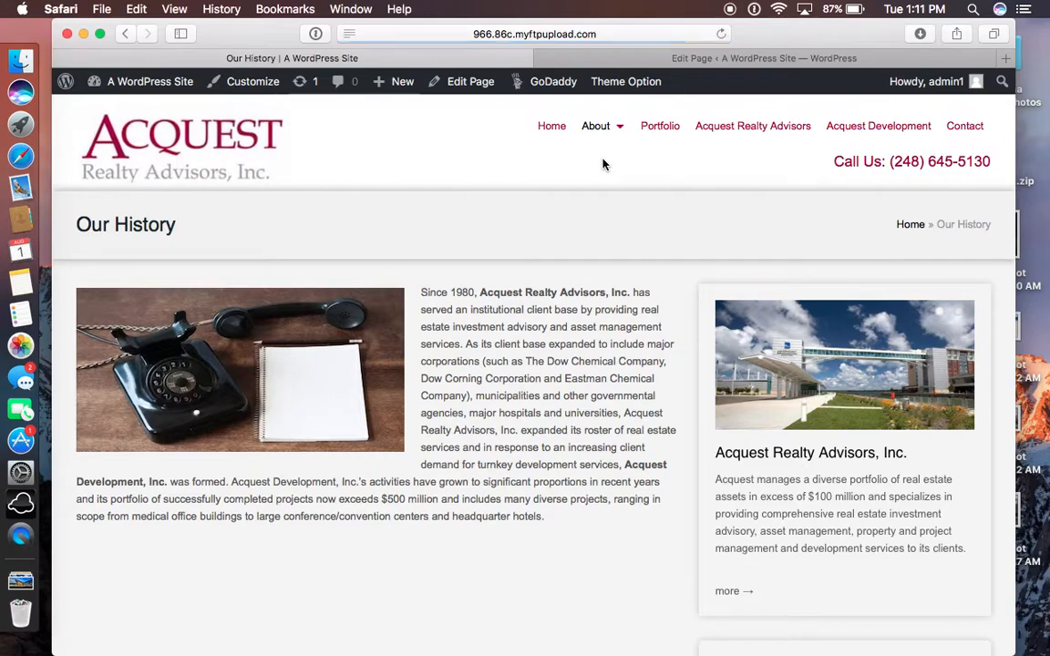
pyautogui.click(460, 81)
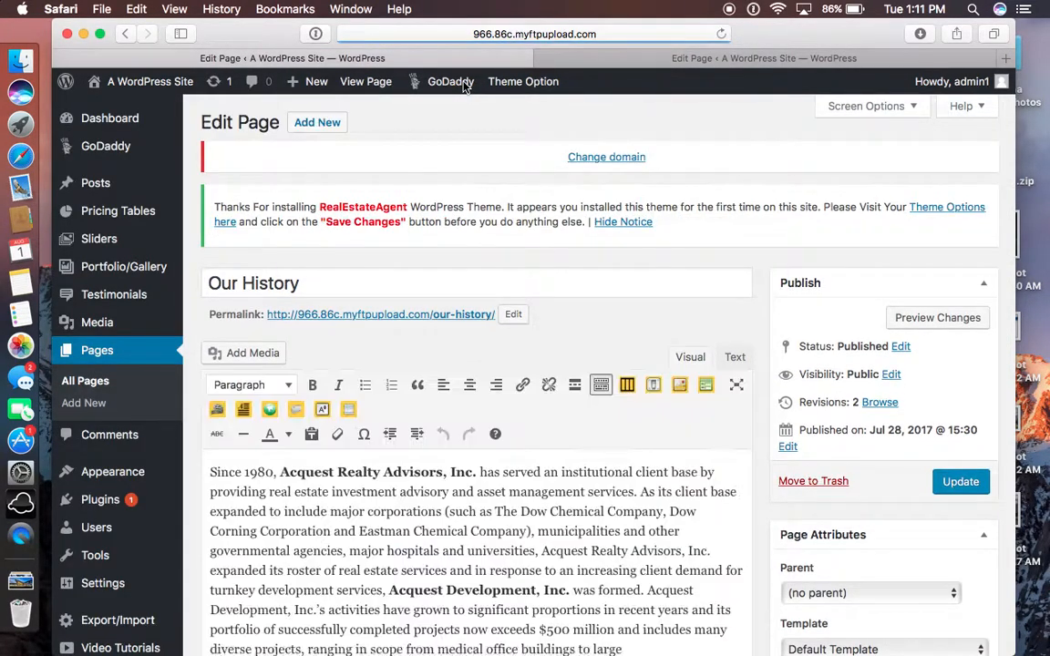
# Examine the Our History editing page, including its text content, formatting tools, page attributes, advanced page settings and featured image.
pyautogui.scroll(-5, 465, 360)
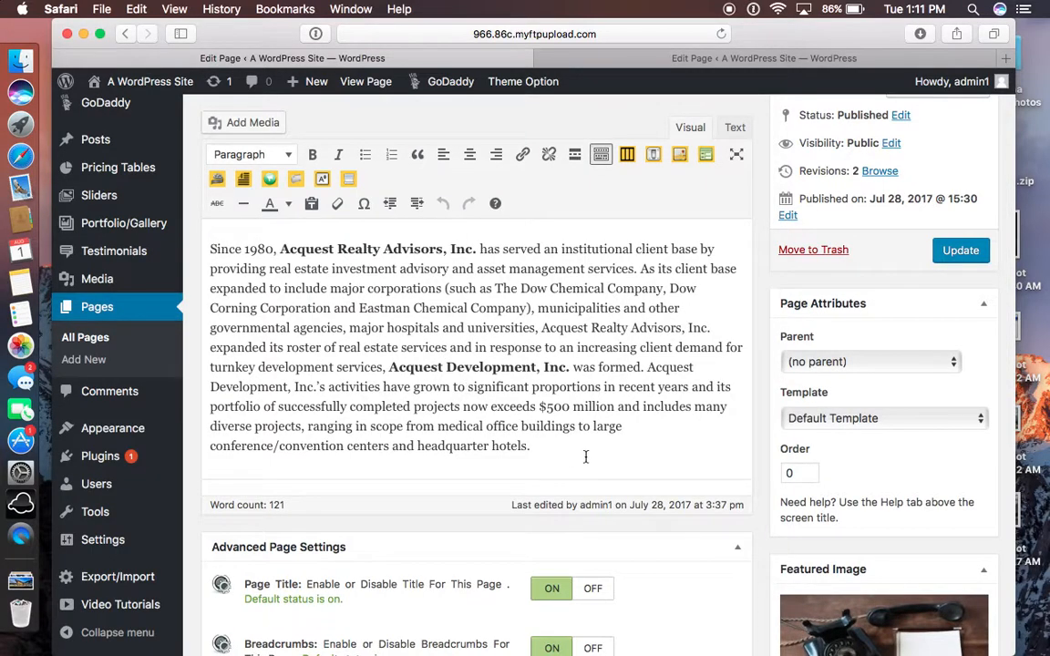
pyautogui.scroll(-1, 568, 457)
pyautogui.scroll(2, 547, 460)
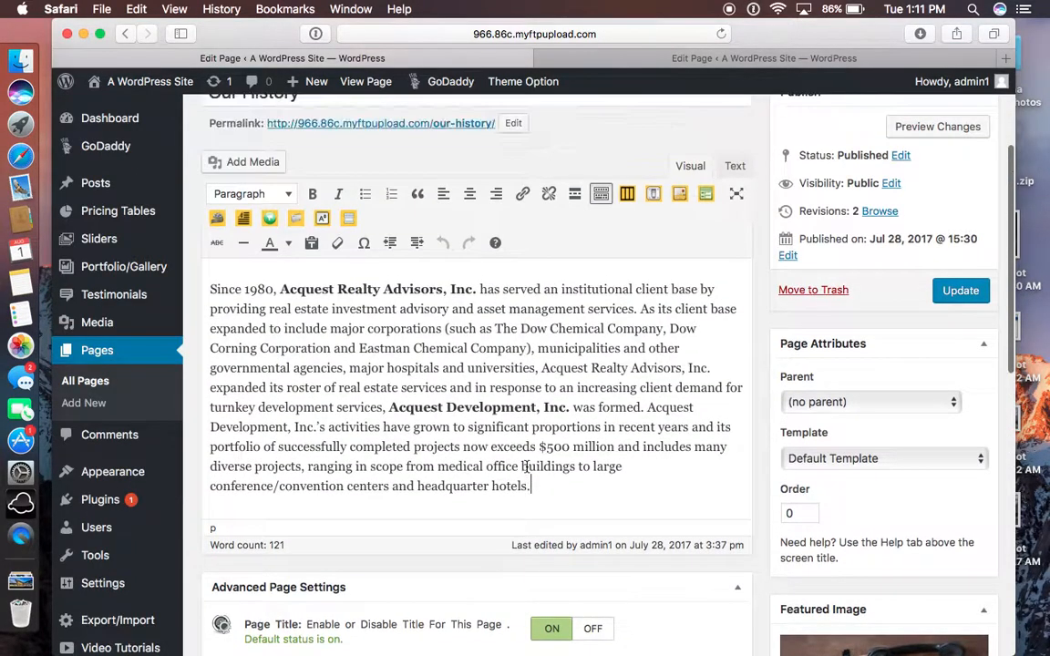
pyautogui.scroll(1, 391, 383)
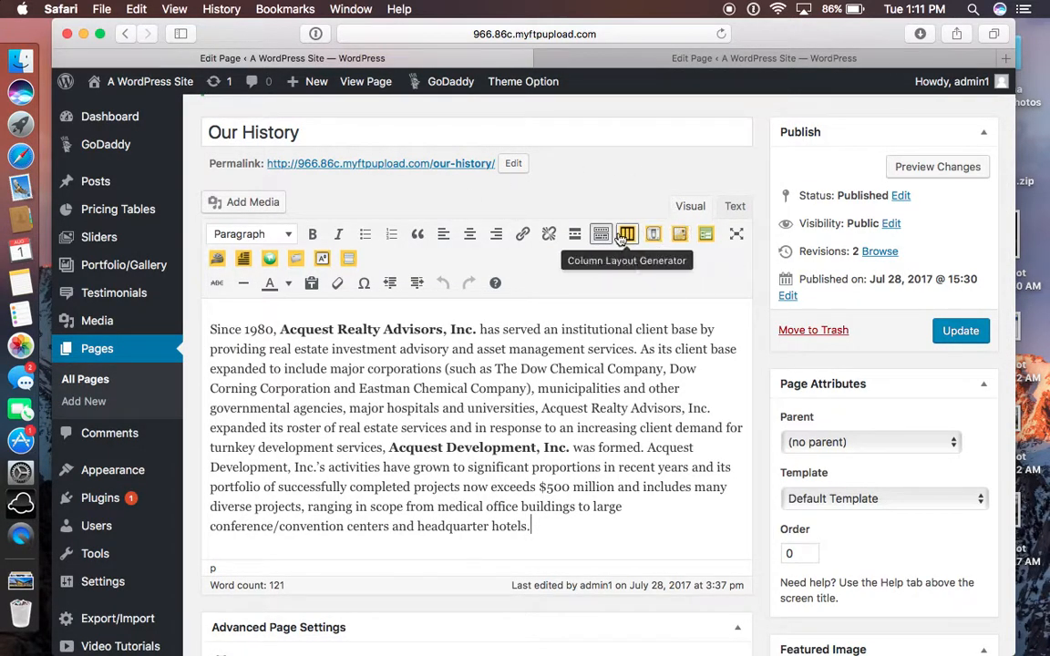
pyautogui.scroll(-5, 574, 402)
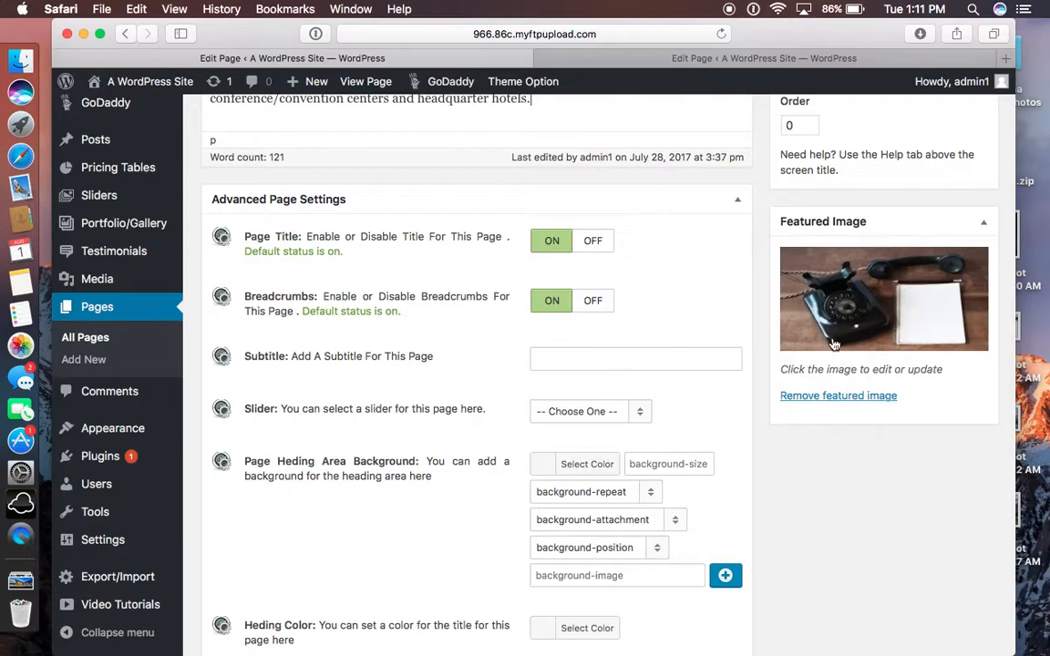
pyautogui.scroll(5, 832, 344)
pyautogui.scroll(2, 832, 343)
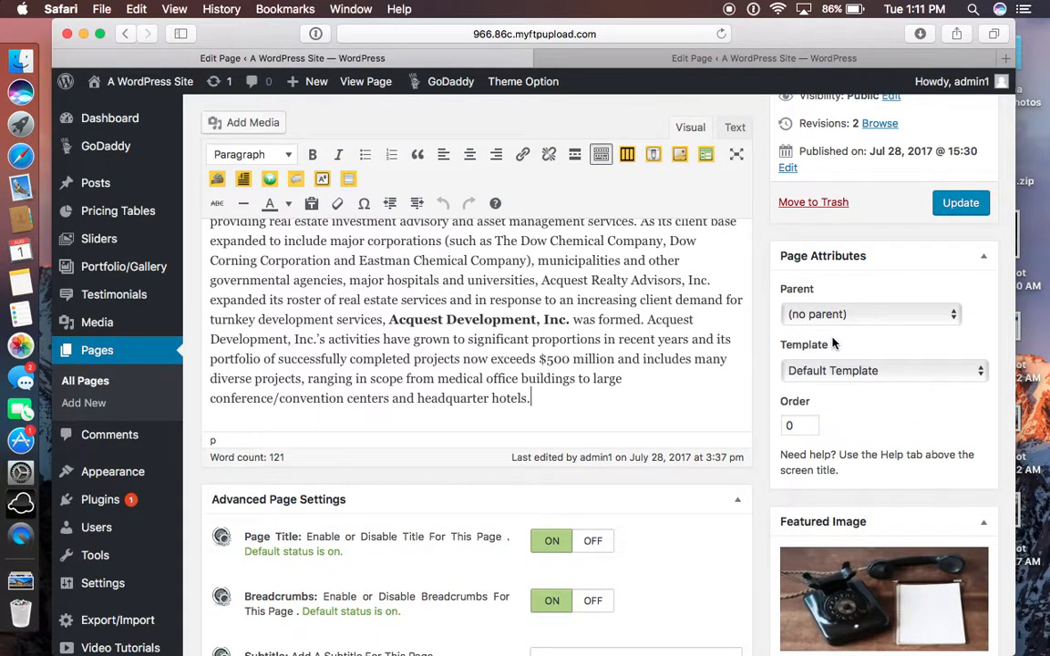
pyautogui.scroll(5, 832, 344)
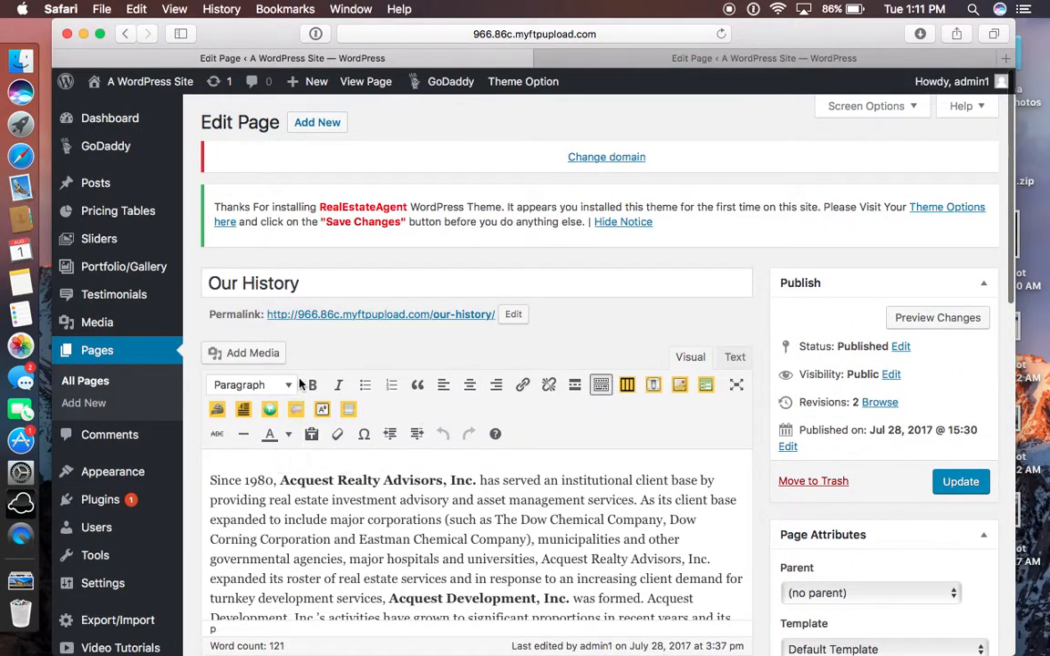
pyautogui.scroll(-3, 416, 429)
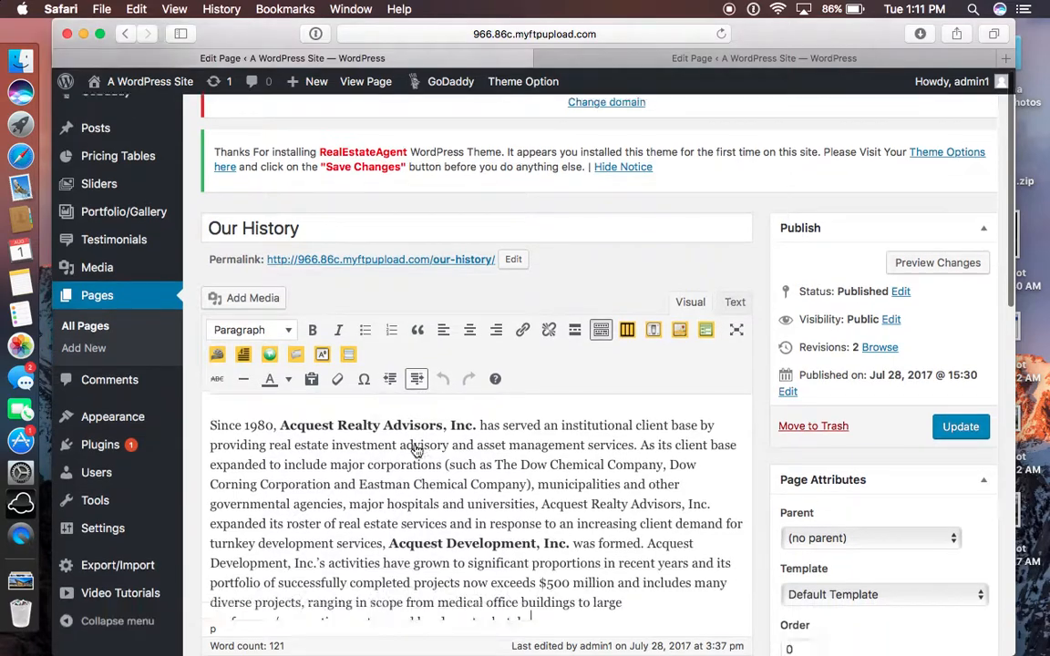
# Display all of the site's pages in the admin area and look through the list.
pyautogui.click(84, 338)
pyautogui.scroll(-5, 311, 443)
pyautogui.scroll(-5, 312, 443)
pyautogui.scroll(3, 330, 473)
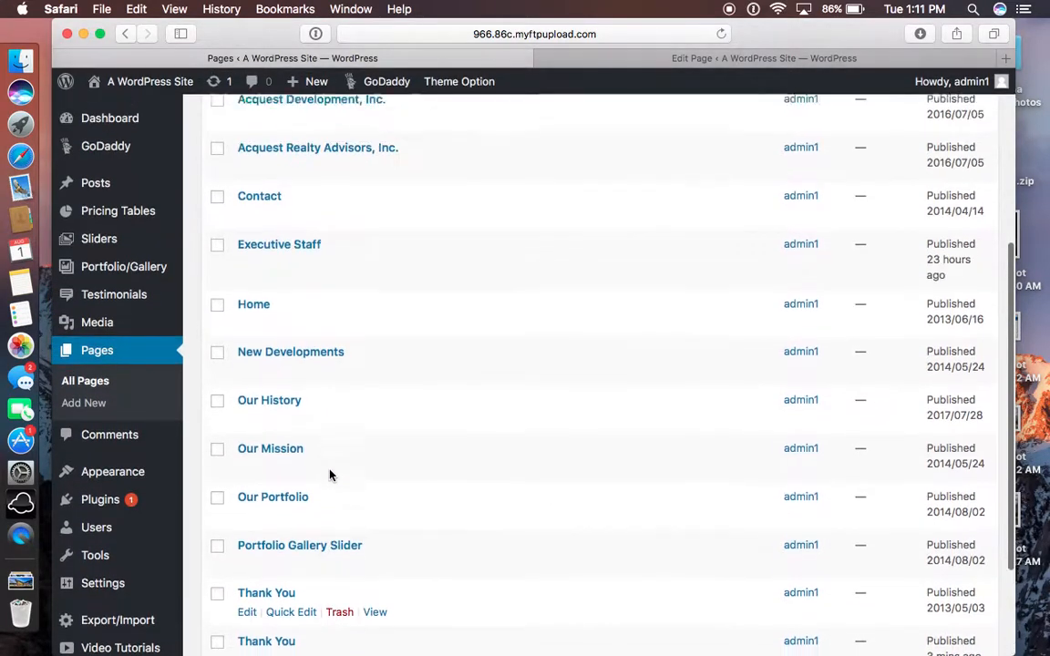
pyautogui.scroll(7, 330, 474)
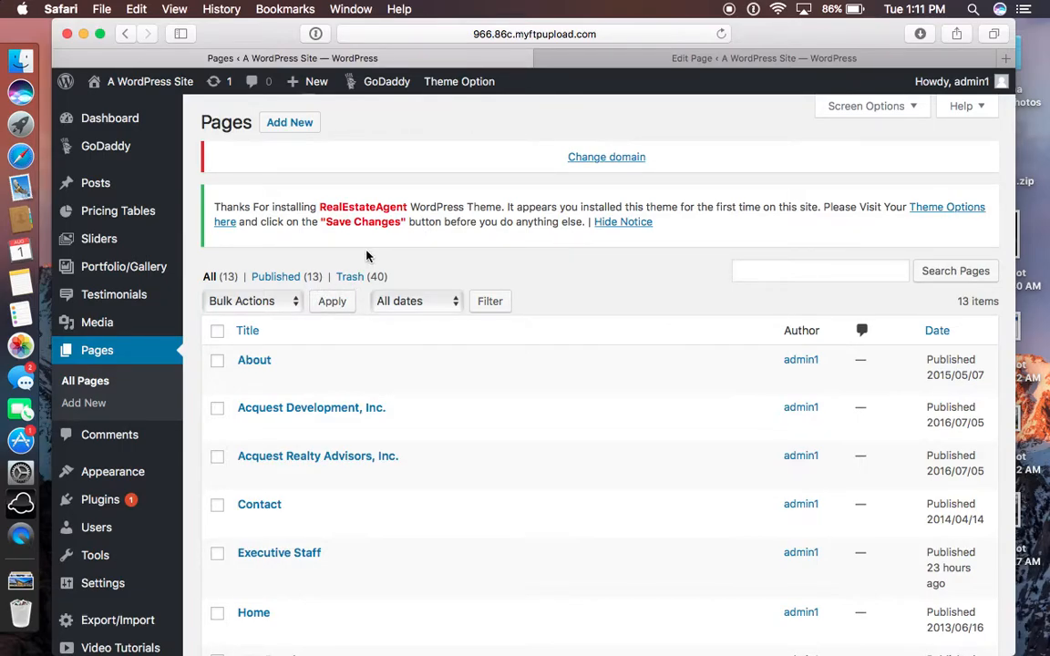
# Open the live site in a separate browser tab, view its home page banner, and return to the admin Pages list.
pyautogui.moveTo(108, 249)
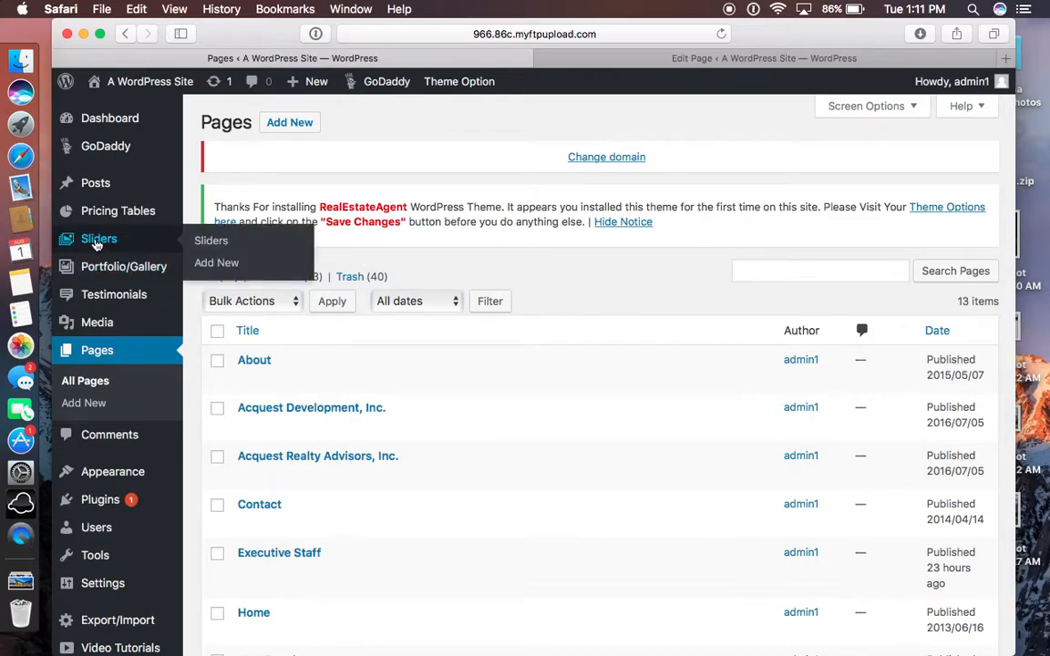
pyautogui.moveTo(100, 84)
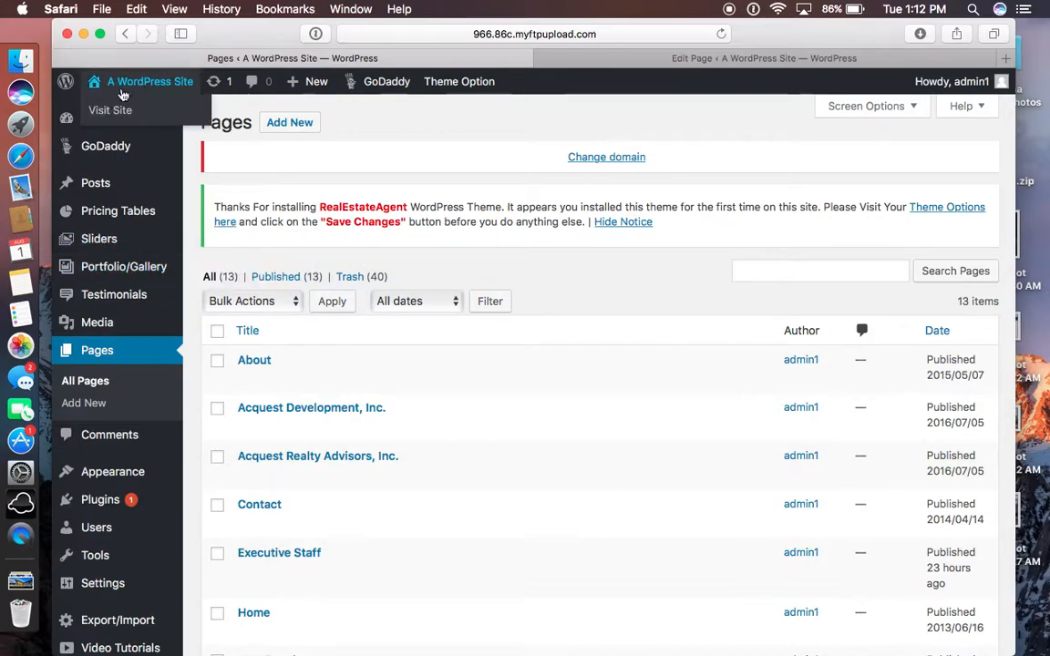
pyautogui.rightClick(113, 122)
pyautogui.click(146, 122)
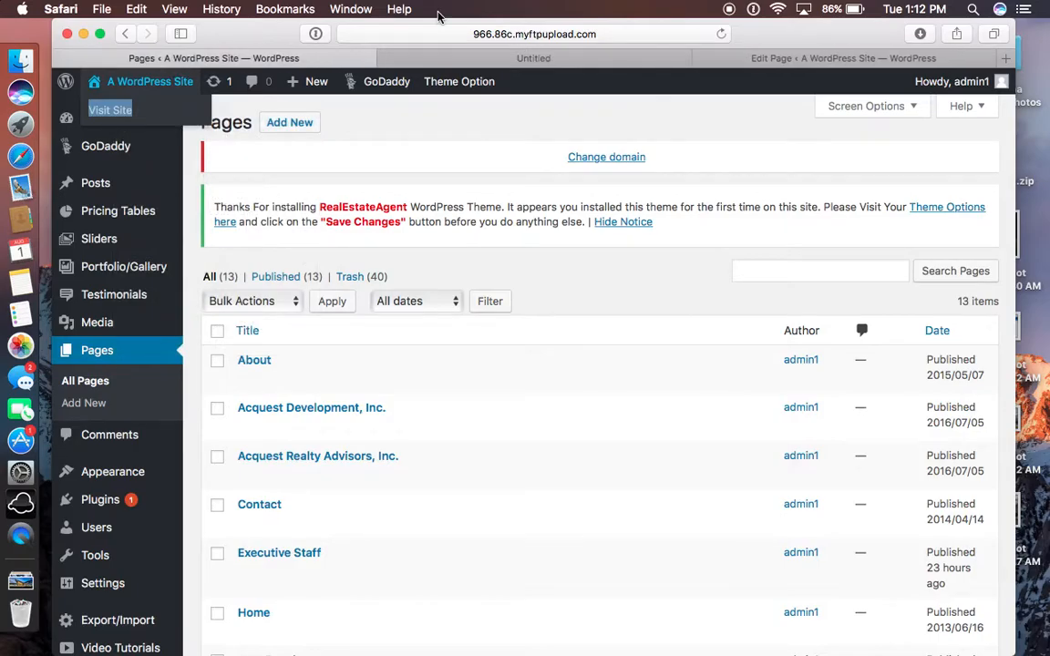
pyautogui.click(463, 58)
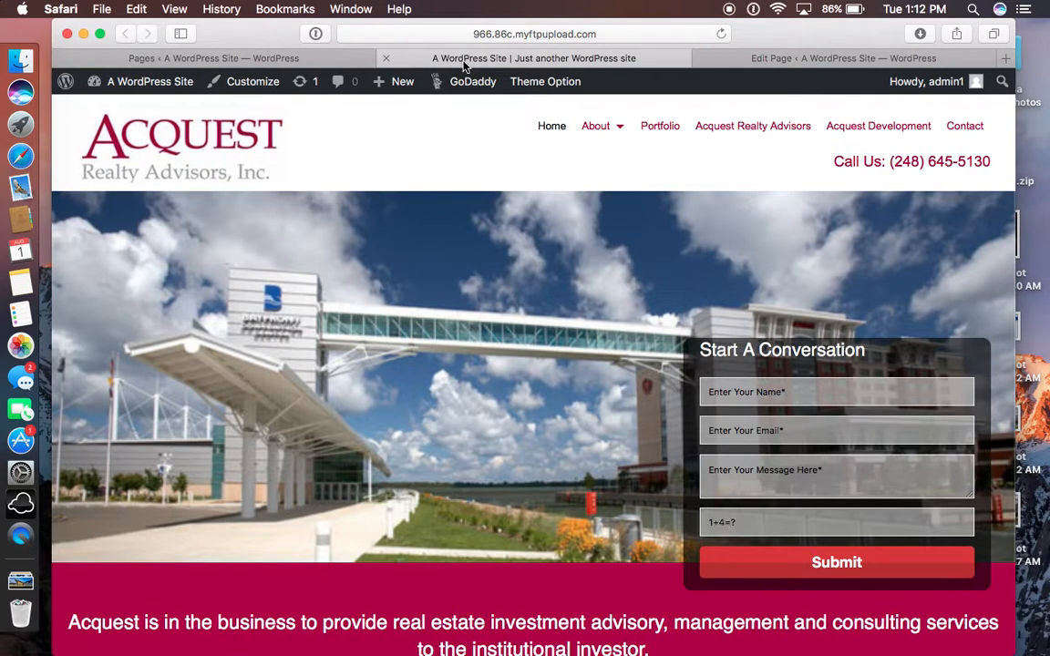
pyautogui.scroll(-3, 373, 394)
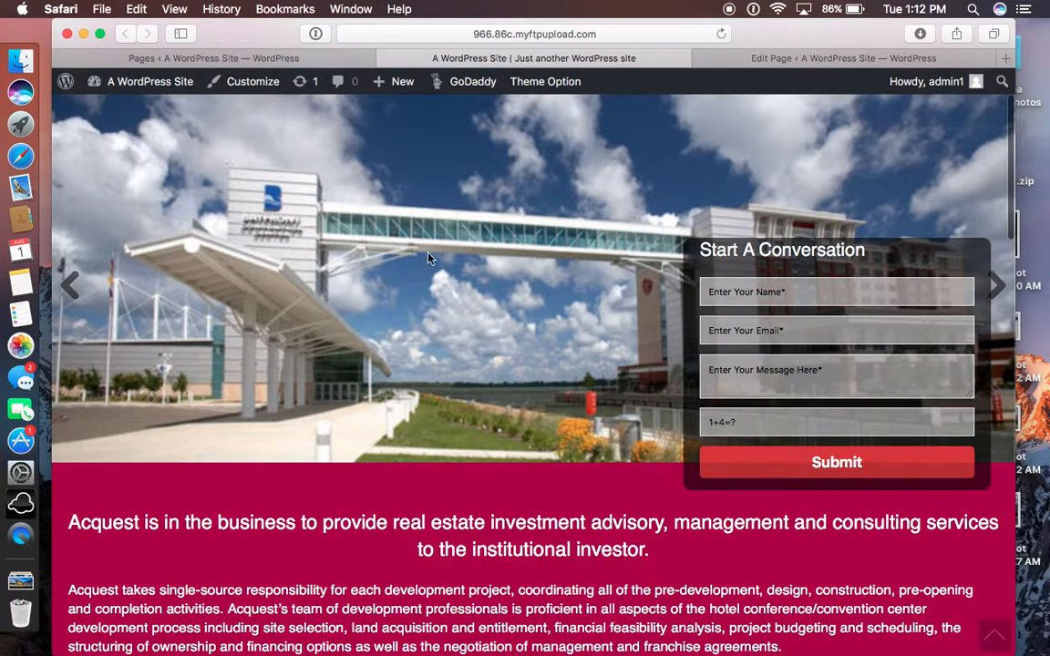
pyautogui.click(279, 58)
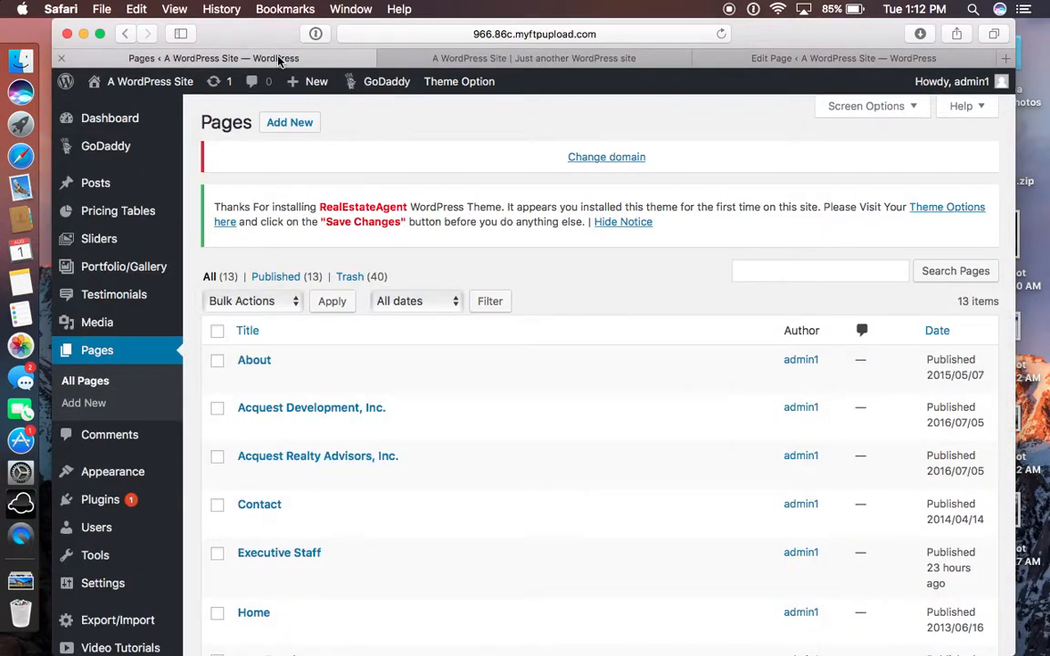
pyautogui.click(410, 57)
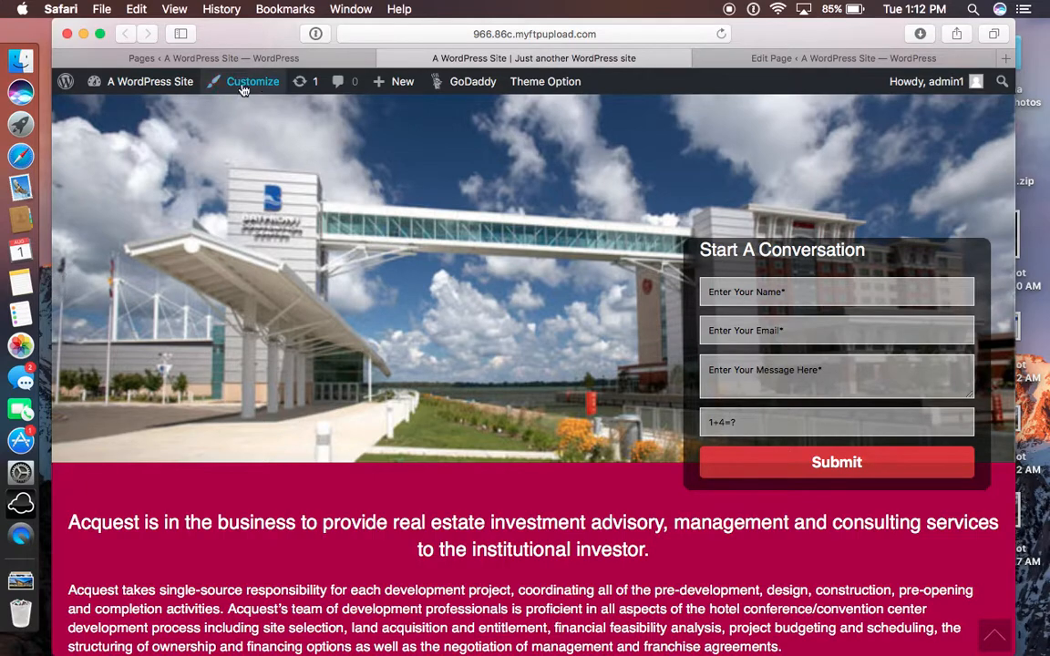
pyautogui.click(228, 59)
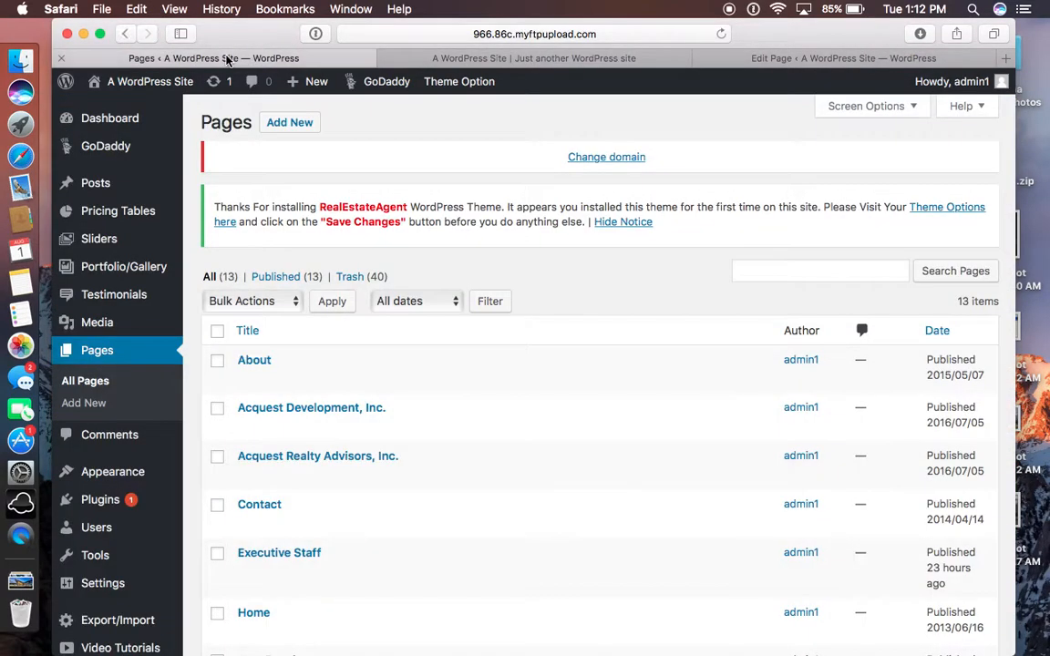
# Open the Home Slider for editing and title its first slide "1st slider".
pyautogui.moveTo(101, 248)
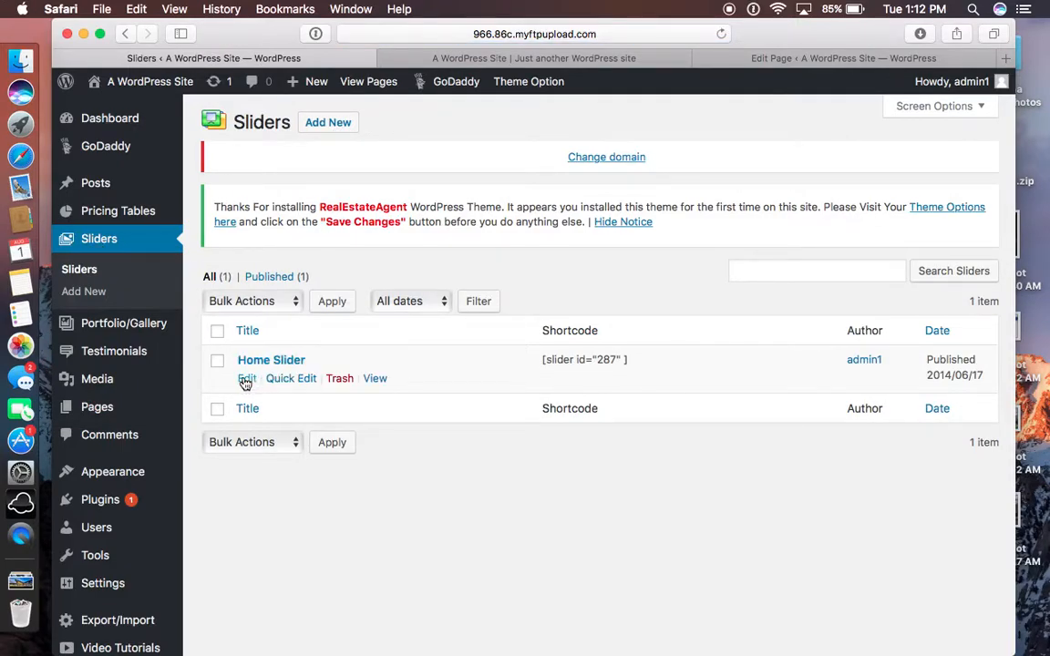
pyautogui.scroll(-2, 471, 253)
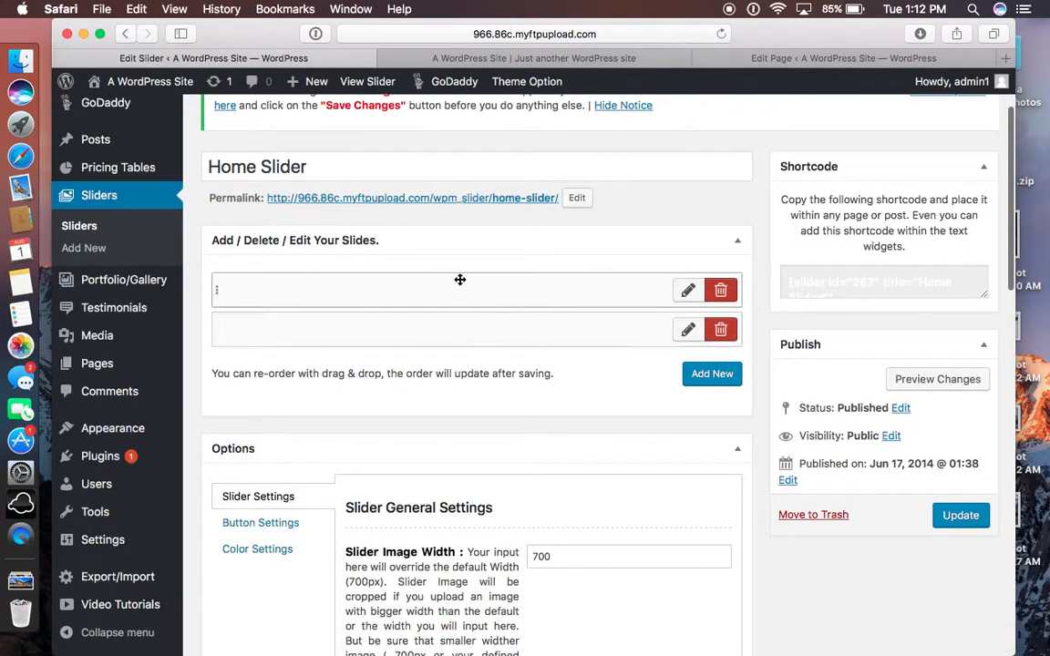
pyautogui.click(687, 291)
pyautogui.click(446, 413)
pyautogui.write('1st slider')
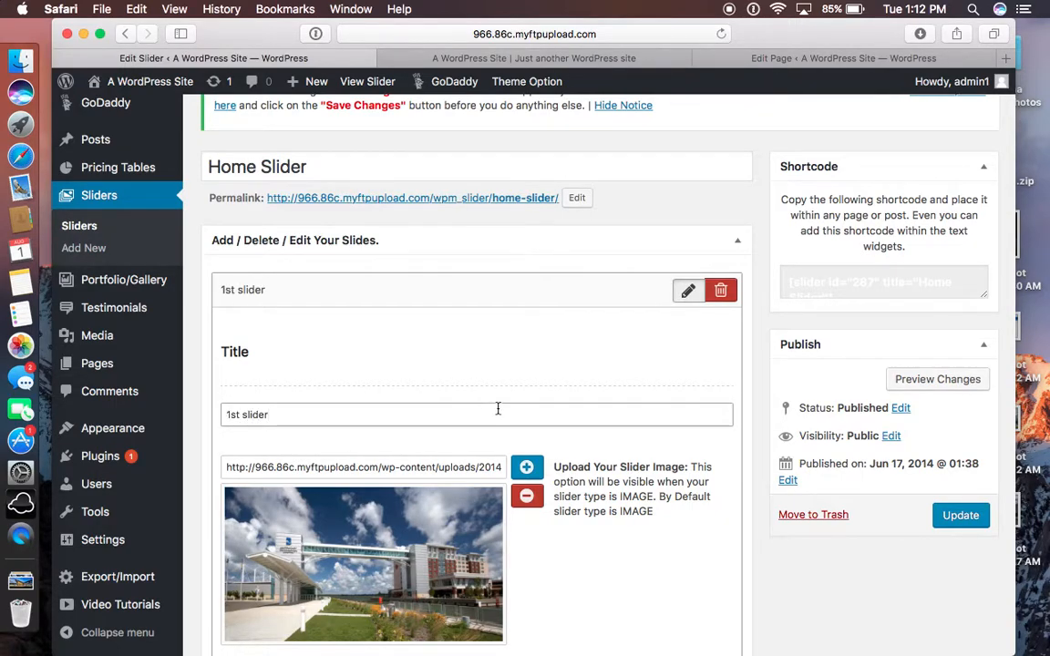
pyautogui.scroll(-5, 498, 409)
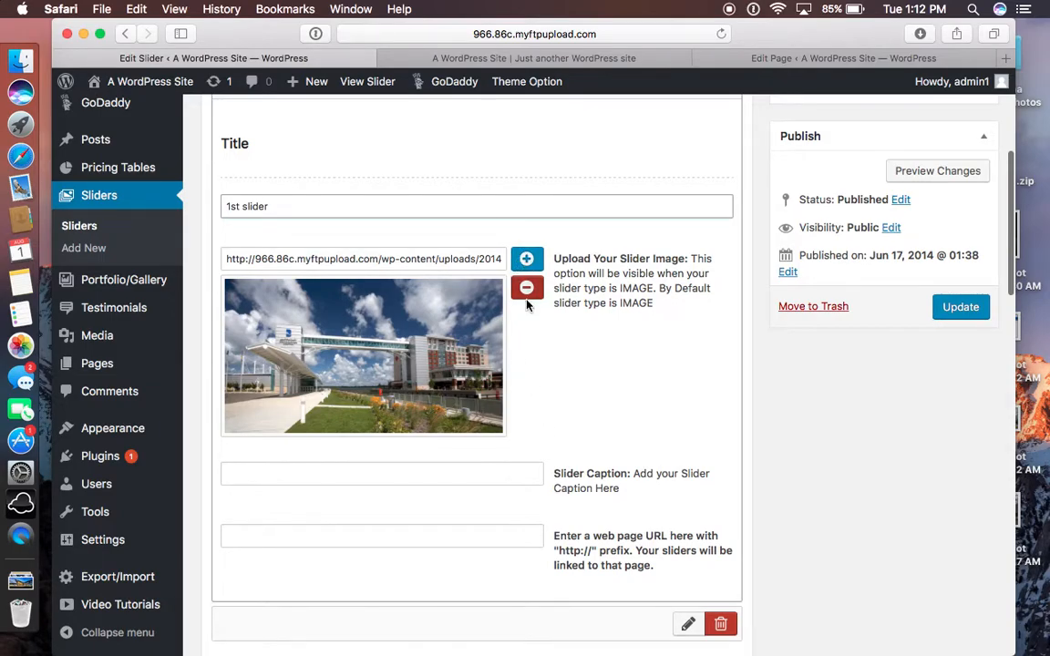
pyautogui.click(527, 260)
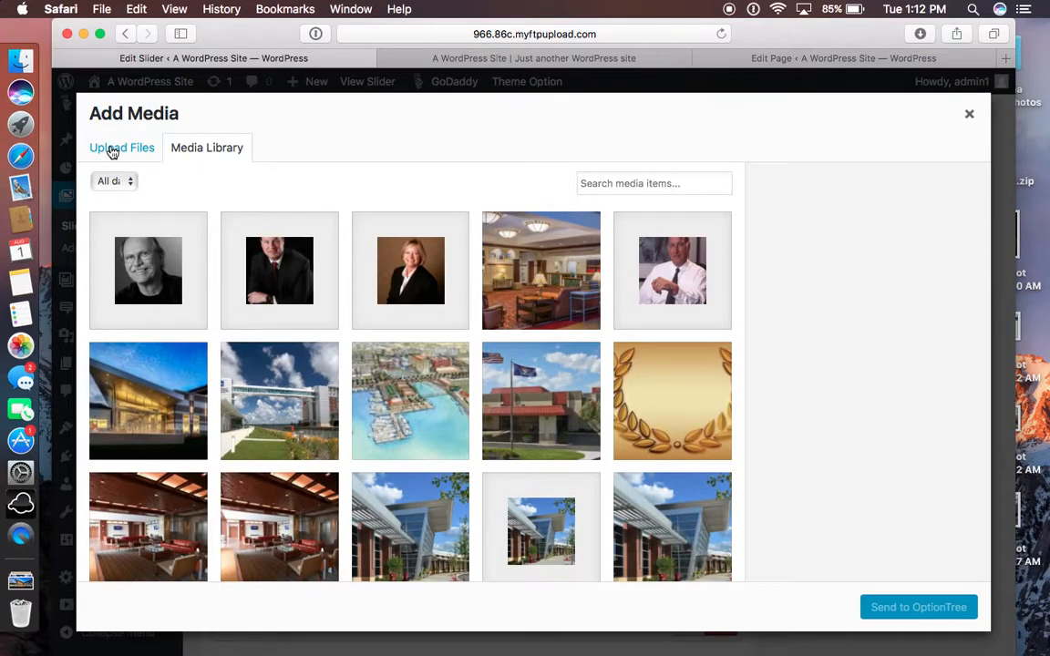
pyautogui.click(110, 148)
pyautogui.click(529, 373)
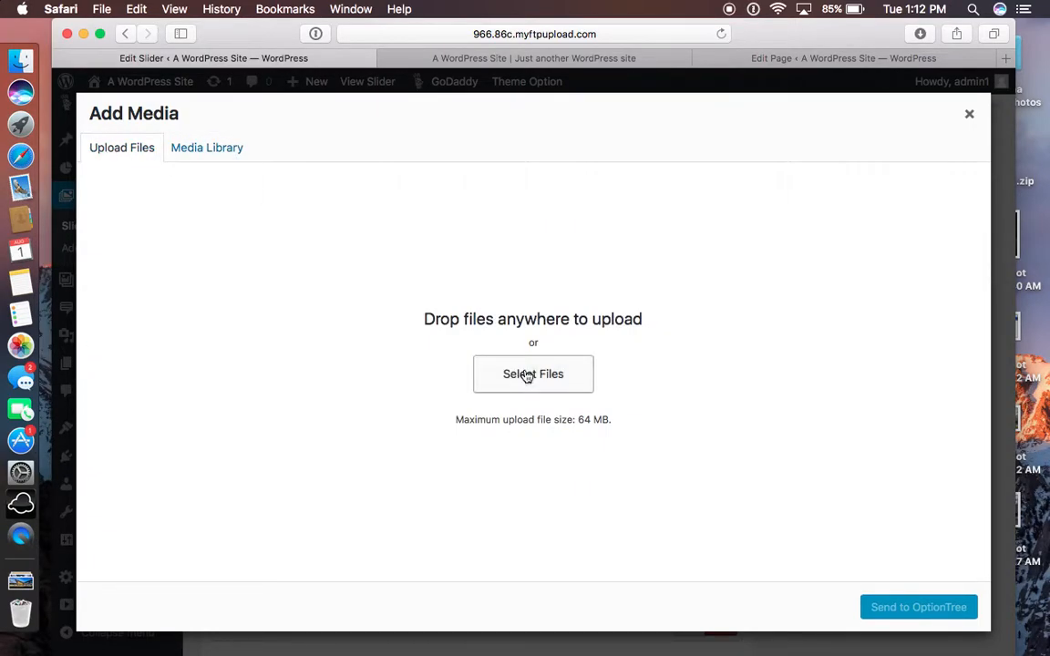
pyautogui.click(816, 502)
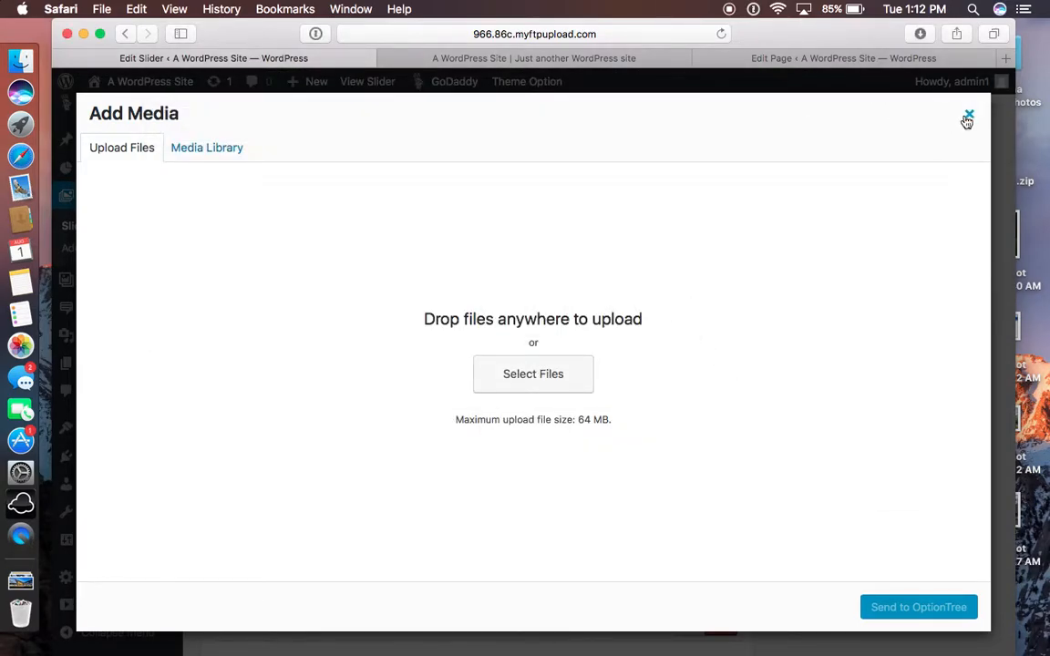
pyautogui.click(966, 120)
pyautogui.scroll(-5, 569, 265)
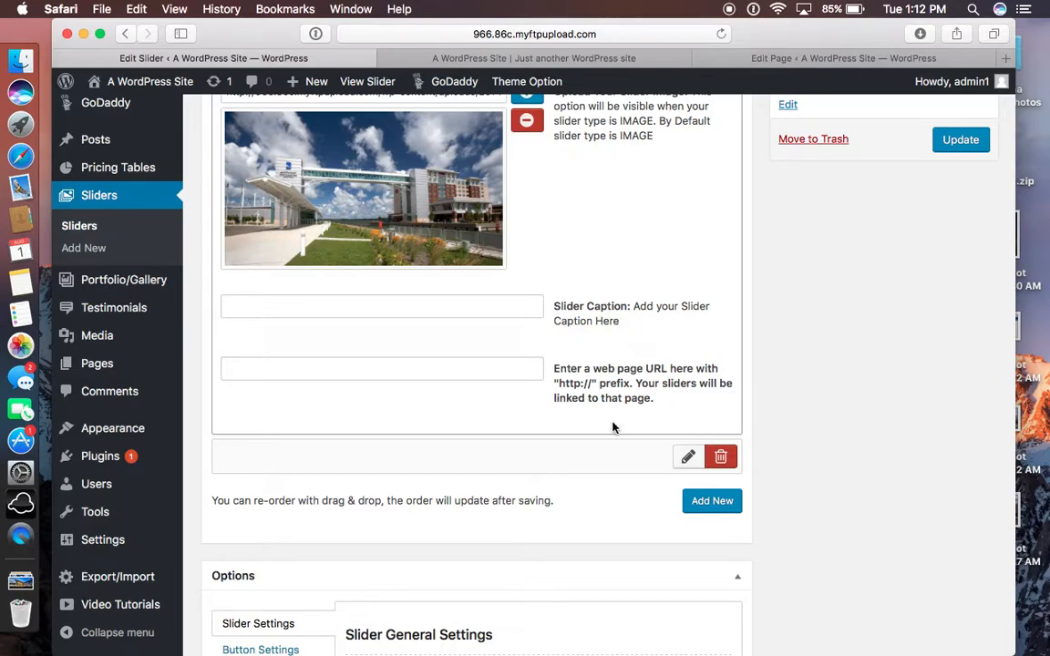
# Examine the Home Slider's general settings, including image size, animation type choices, direction, cycle and animation speeds, and navigation options.
pyautogui.scroll(-3, 696, 503)
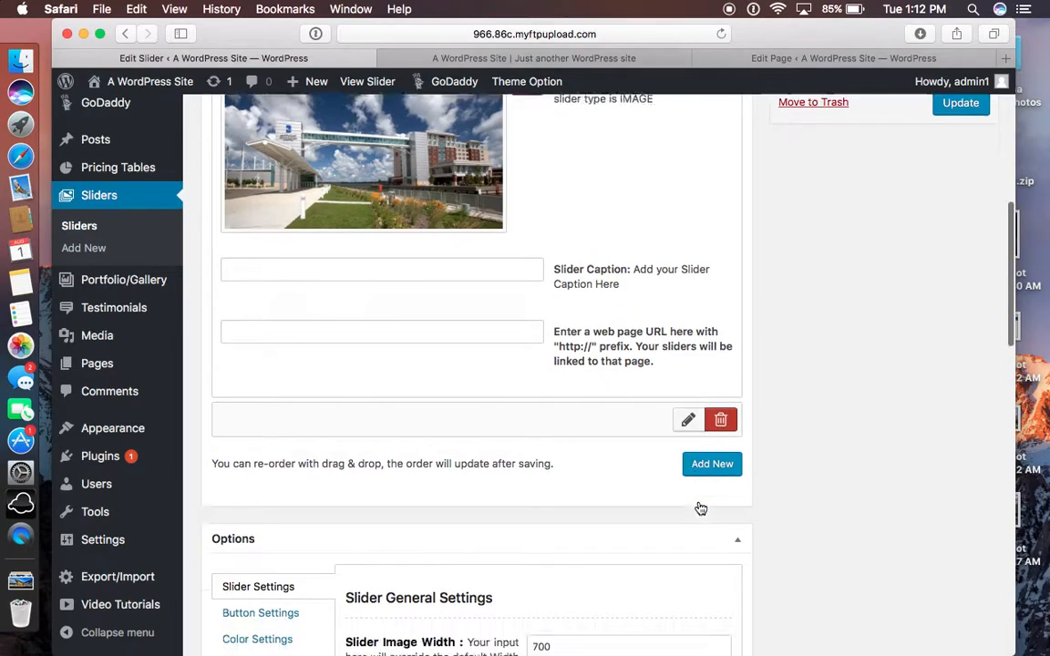
pyautogui.scroll(-6, 699, 502)
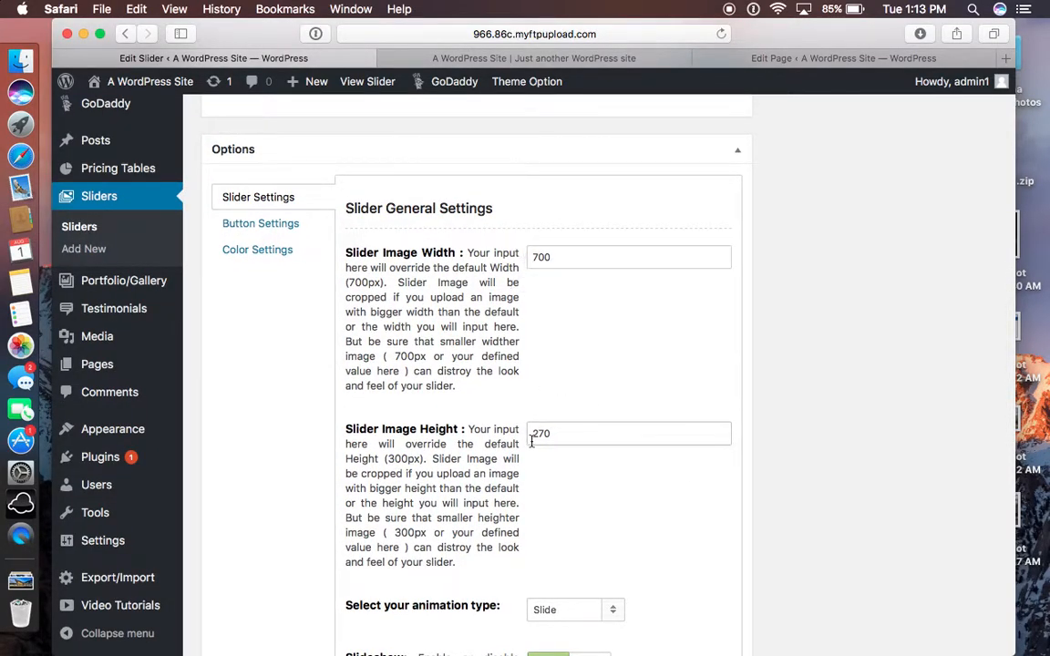
pyautogui.scroll(-6, 531, 442)
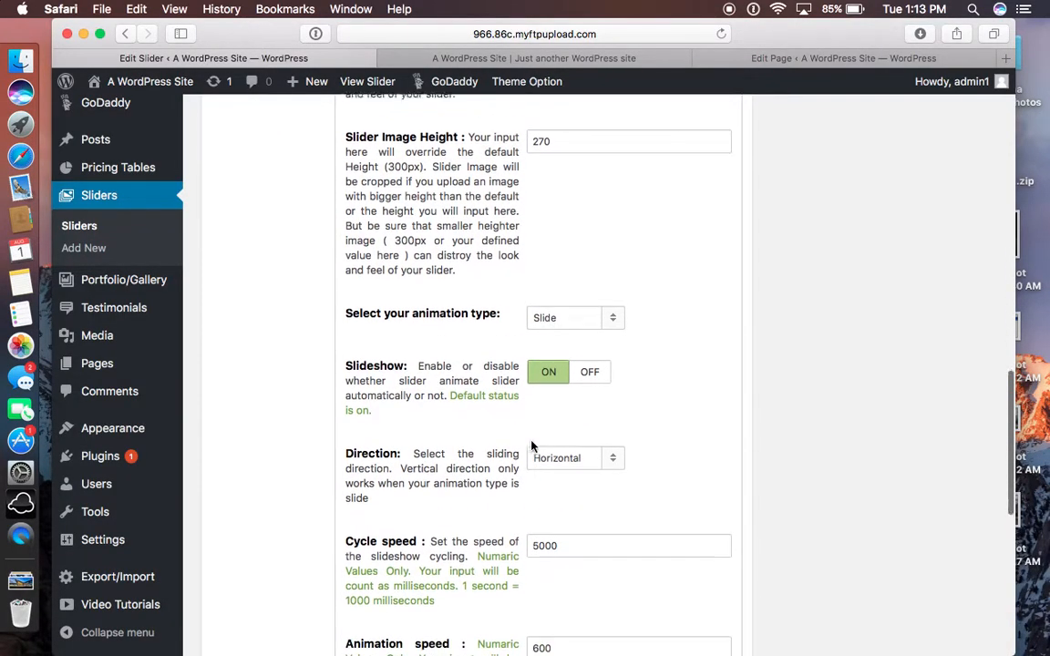
pyautogui.scroll(-1, 533, 446)
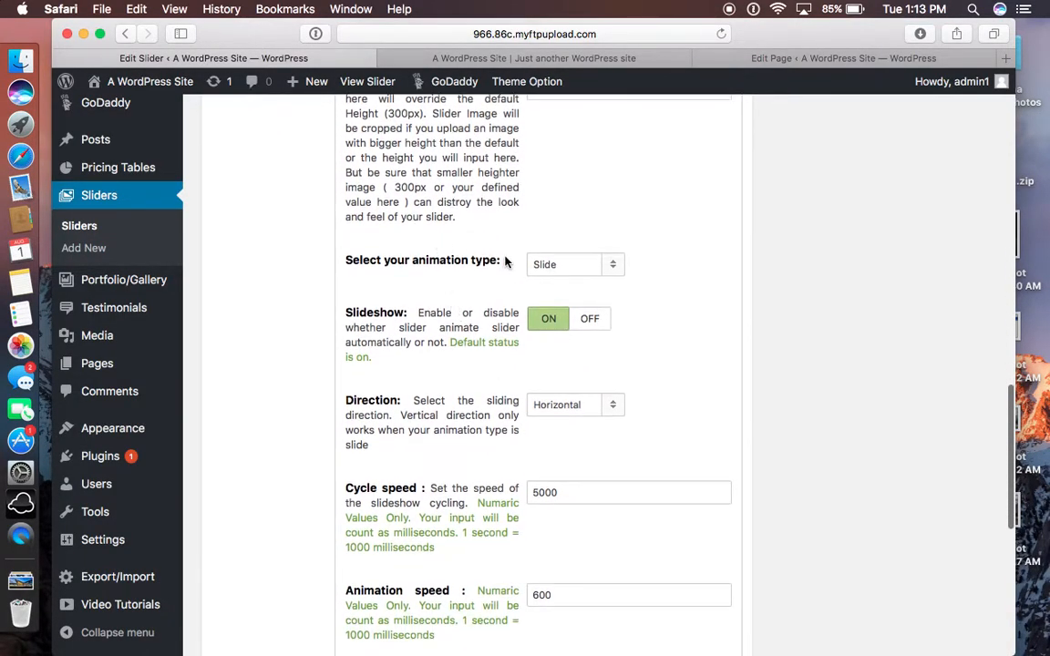
pyautogui.scroll(-1, 506, 262)
pyautogui.click(549, 244)
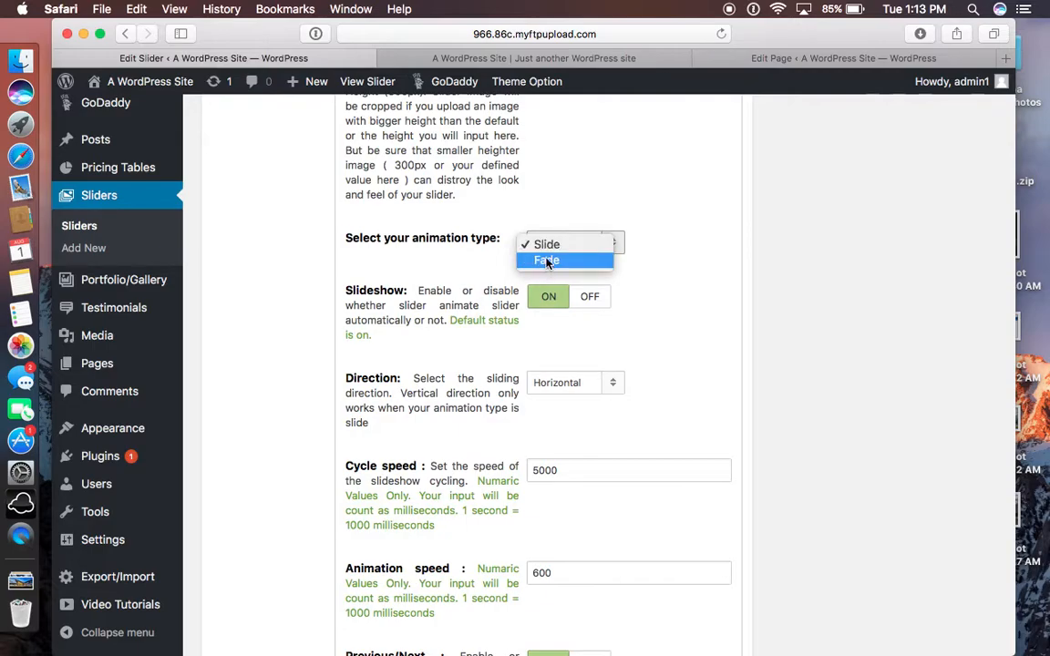
pyautogui.click(546, 244)
pyautogui.scroll(-1, 686, 336)
pyautogui.scroll(-1, 686, 337)
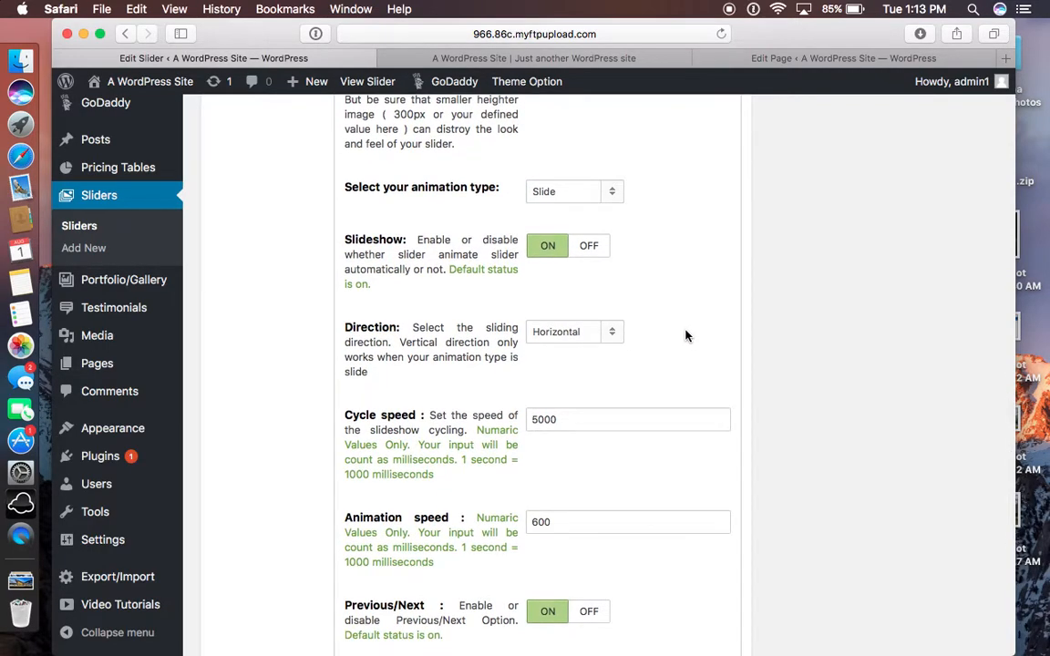
pyautogui.scroll(-3, 524, 410)
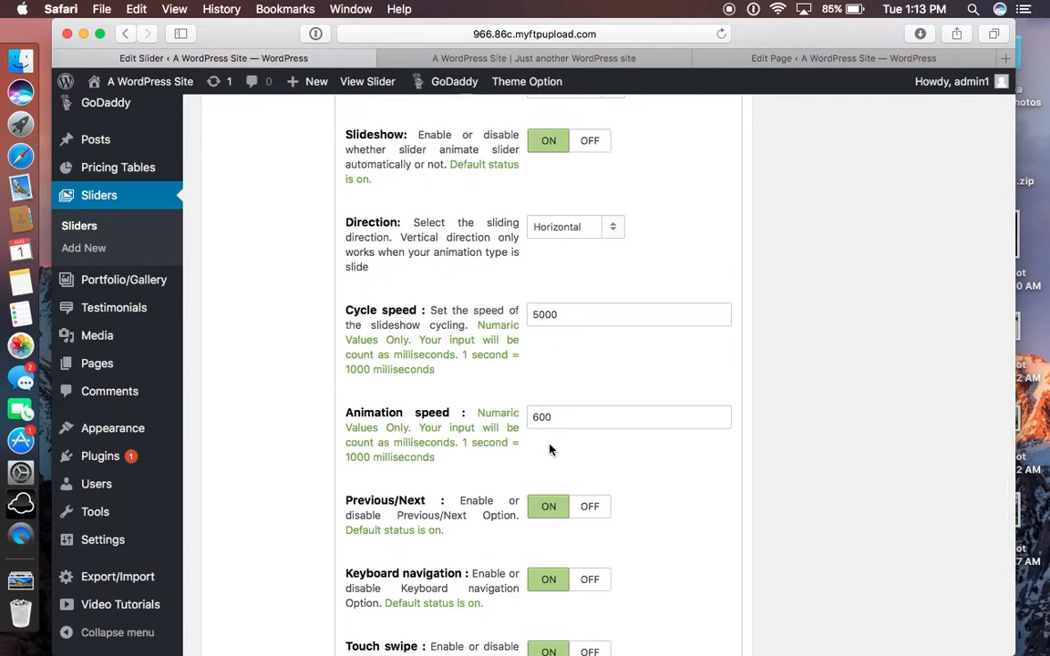
pyautogui.scroll(-10, 528, 428)
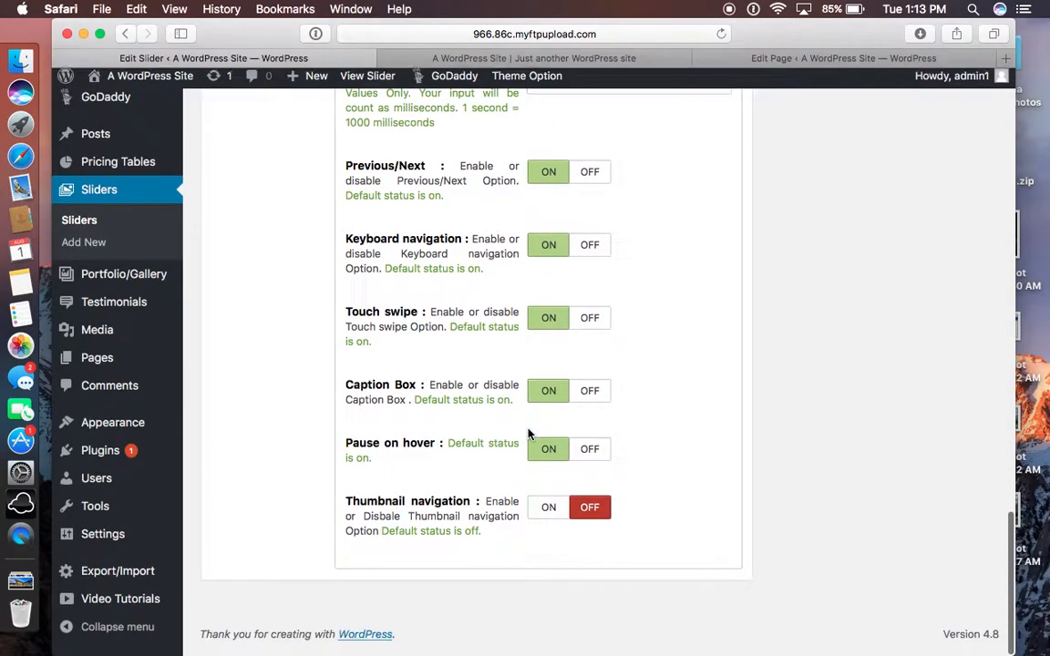
pyautogui.scroll(7, 527, 429)
pyautogui.scroll(9, 527, 433)
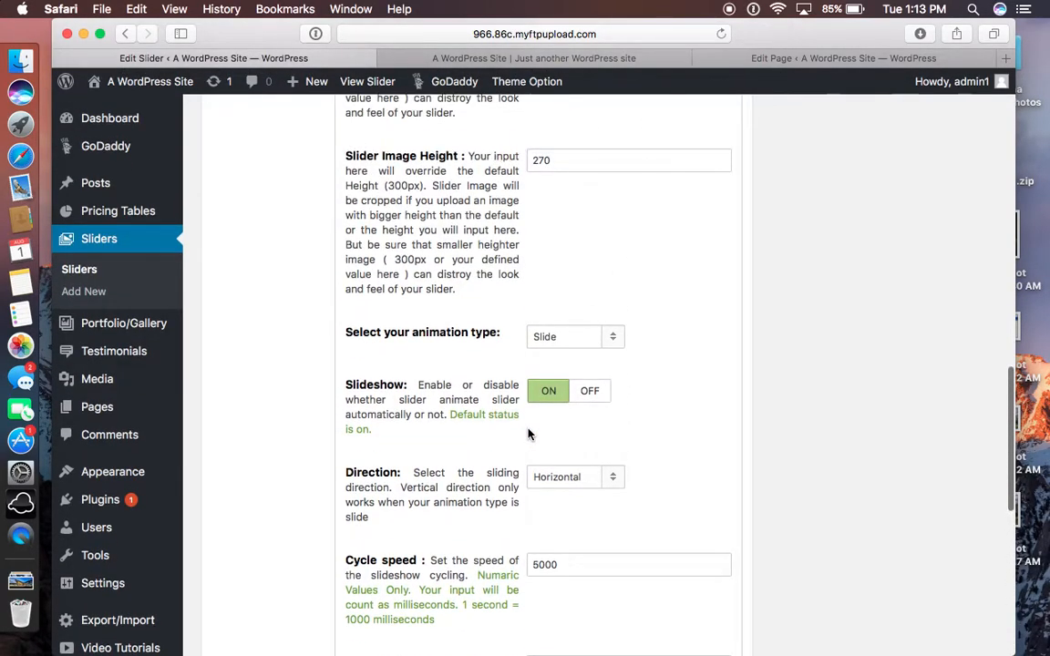
pyautogui.scroll(20, 527, 434)
pyautogui.scroll(4, 528, 433)
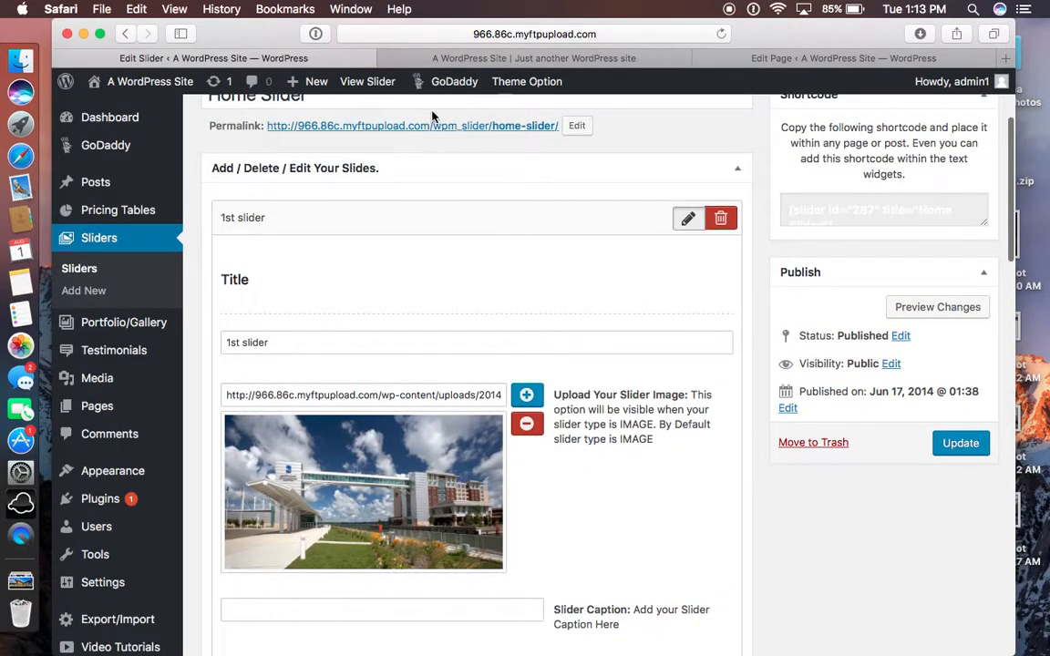
# On the live site, view the Portfolio page and the H Hotel & HH Dow Leadership Academy project page.
pyautogui.click(434, 60)
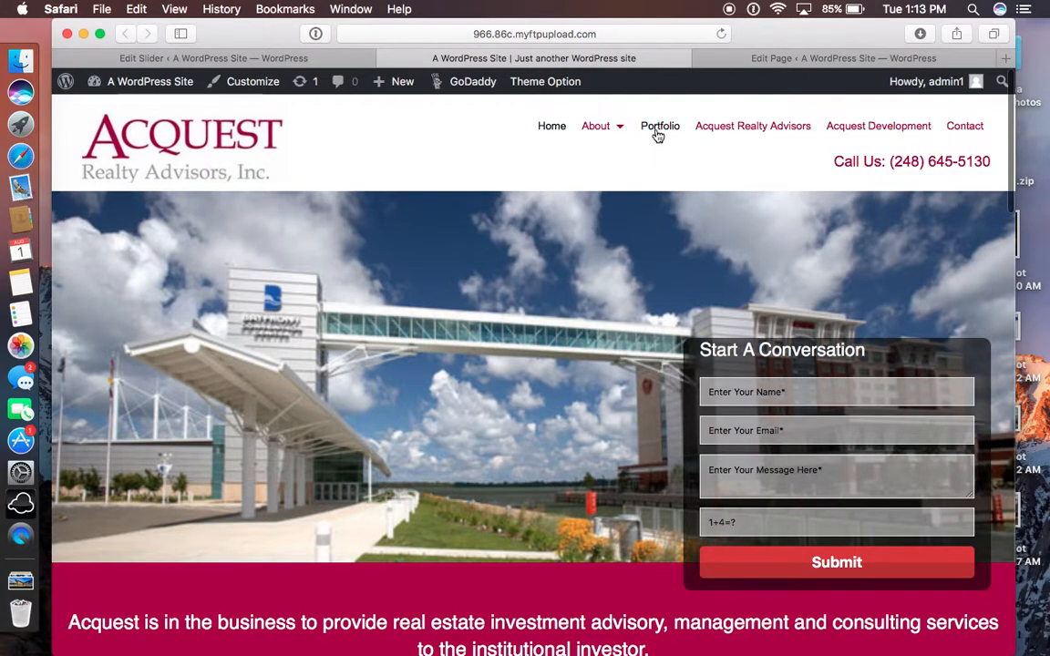
pyautogui.click(657, 130)
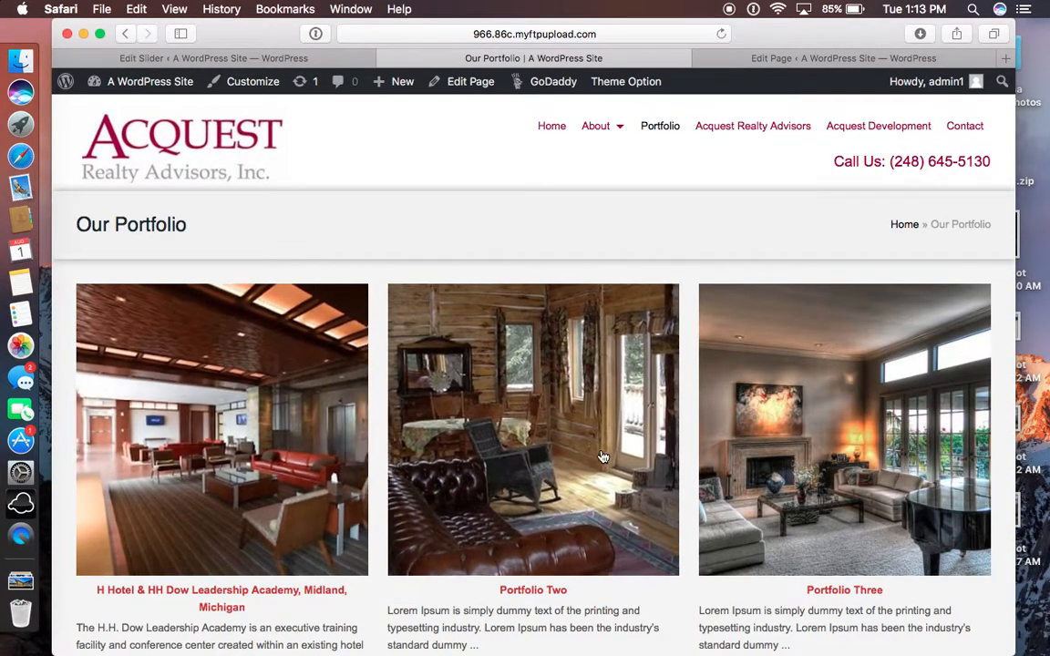
pyautogui.scroll(-5, 273, 456)
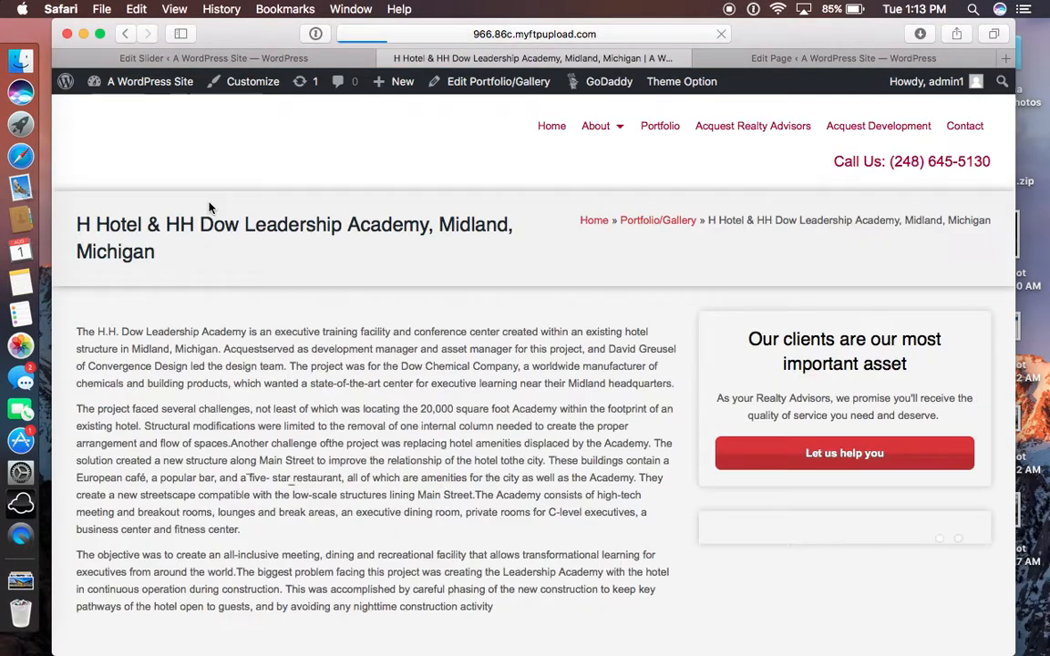
pyautogui.scroll(-5, 270, 396)
pyautogui.scroll(4, 270, 397)
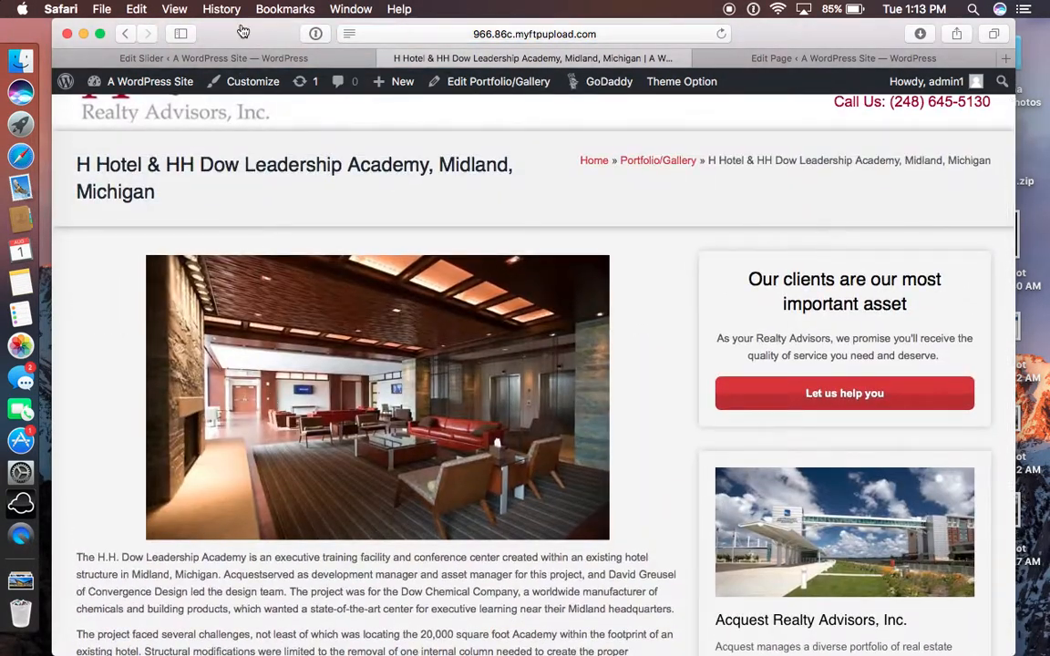
pyautogui.scroll(1, 392, 424)
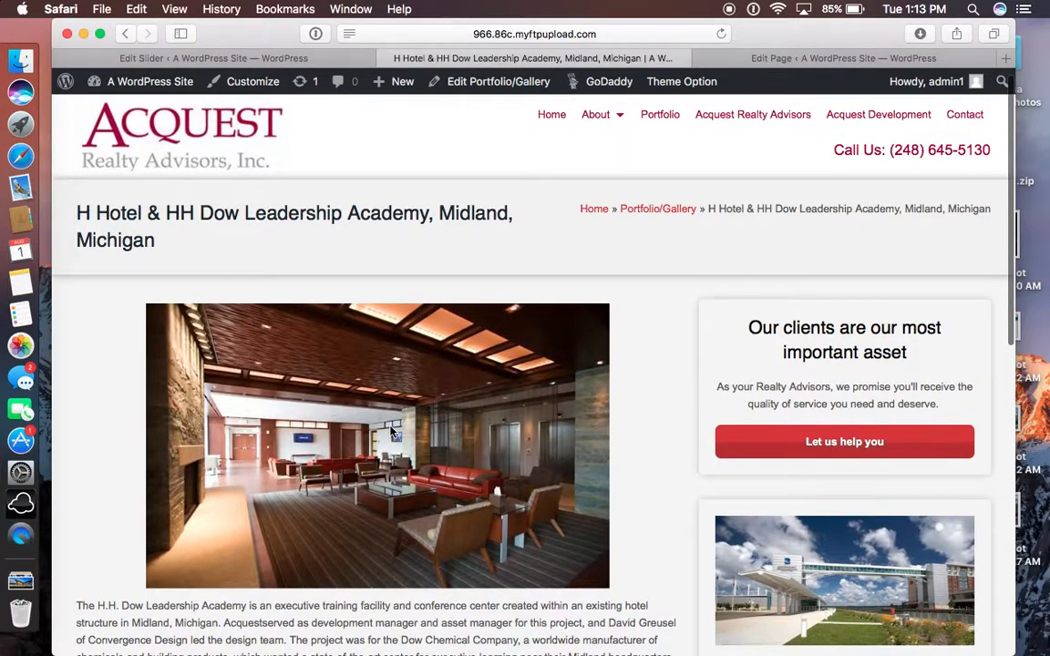
pyautogui.scroll(-4, 392, 433)
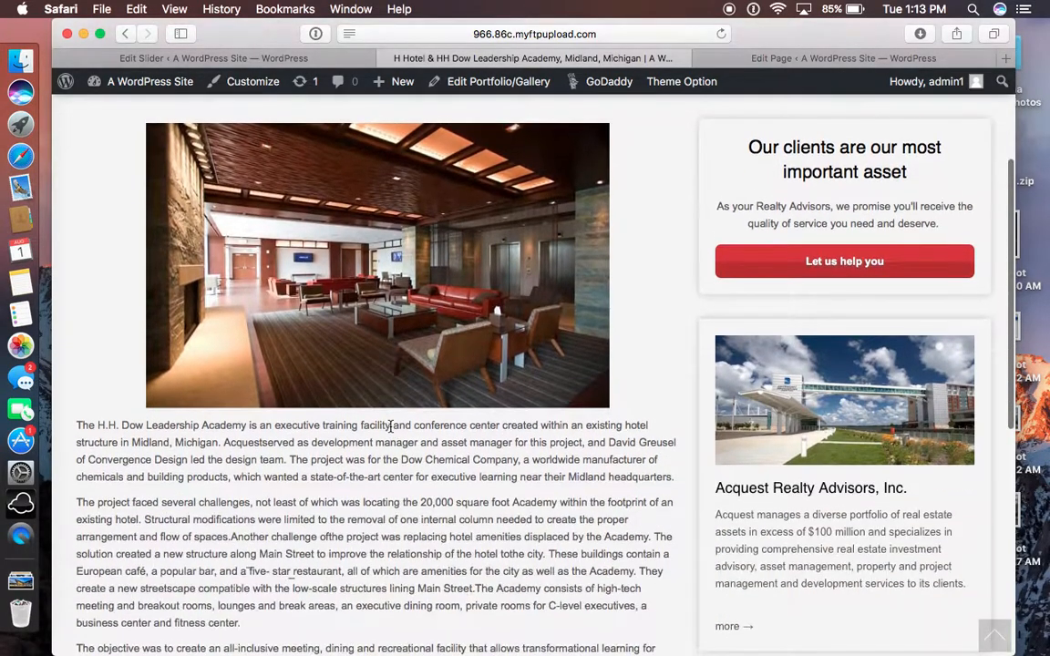
# Back in the admin area, open the H Hotel & HH Dow Leadership Academy portfolio item and examine its content and featured image.
pyautogui.click(219, 58)
pyautogui.click(111, 324)
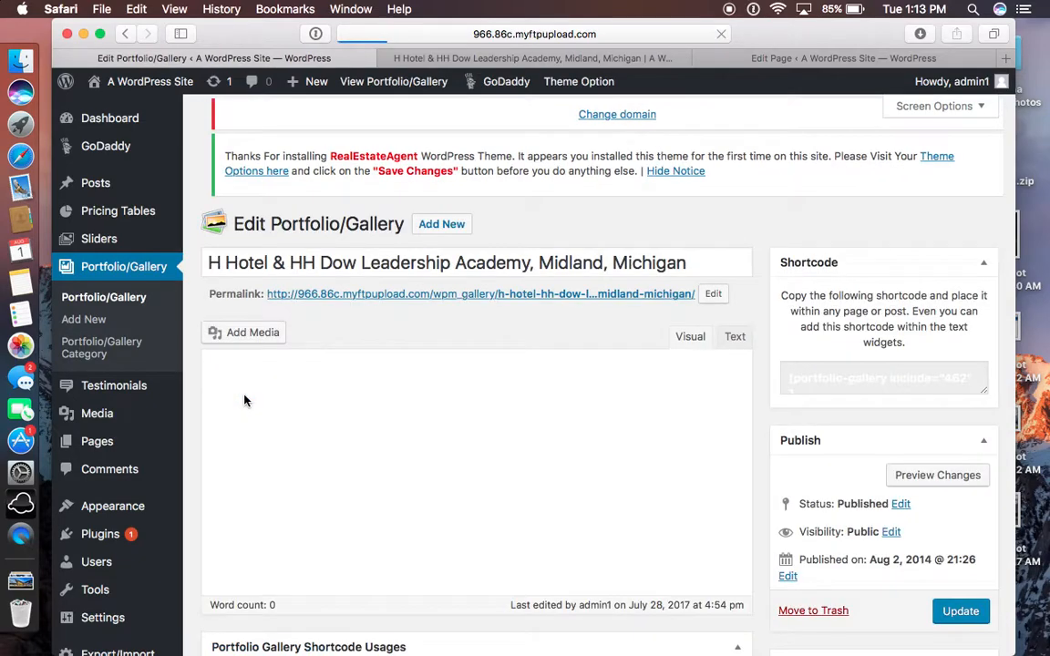
pyautogui.scroll(-5, 245, 397)
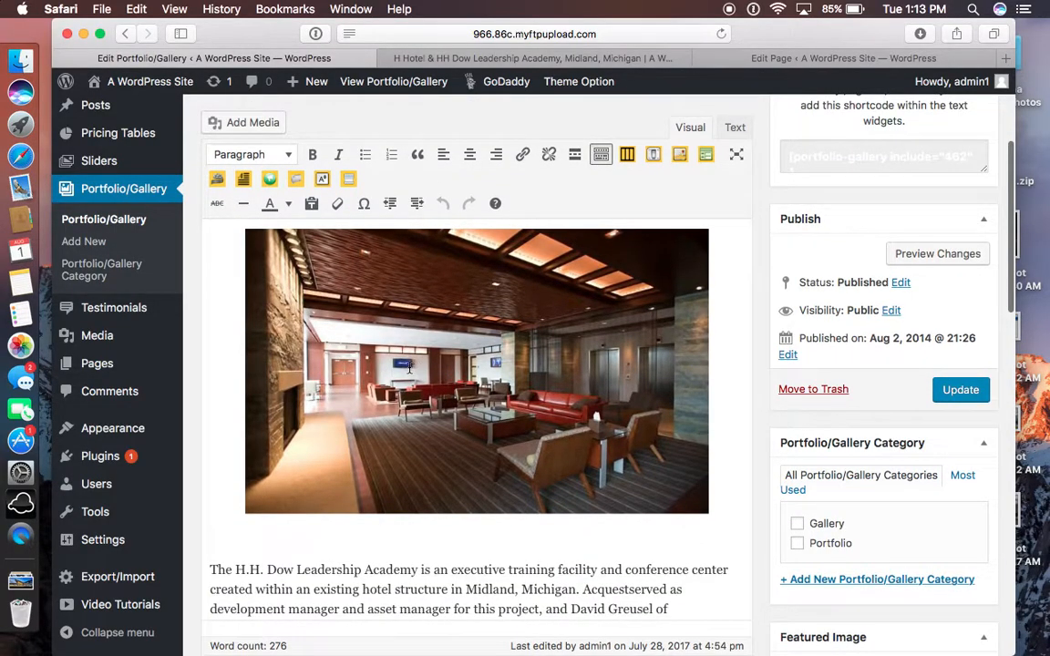
pyautogui.scroll(-5, 474, 428)
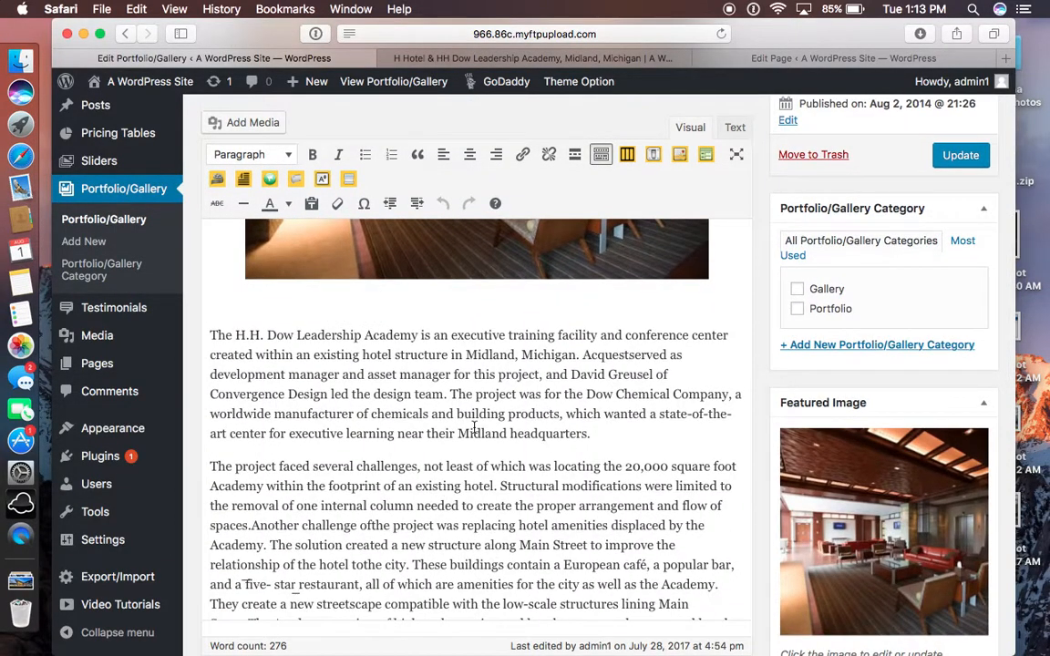
pyautogui.scroll(-10, 474, 428)
pyautogui.scroll(2, 673, 381)
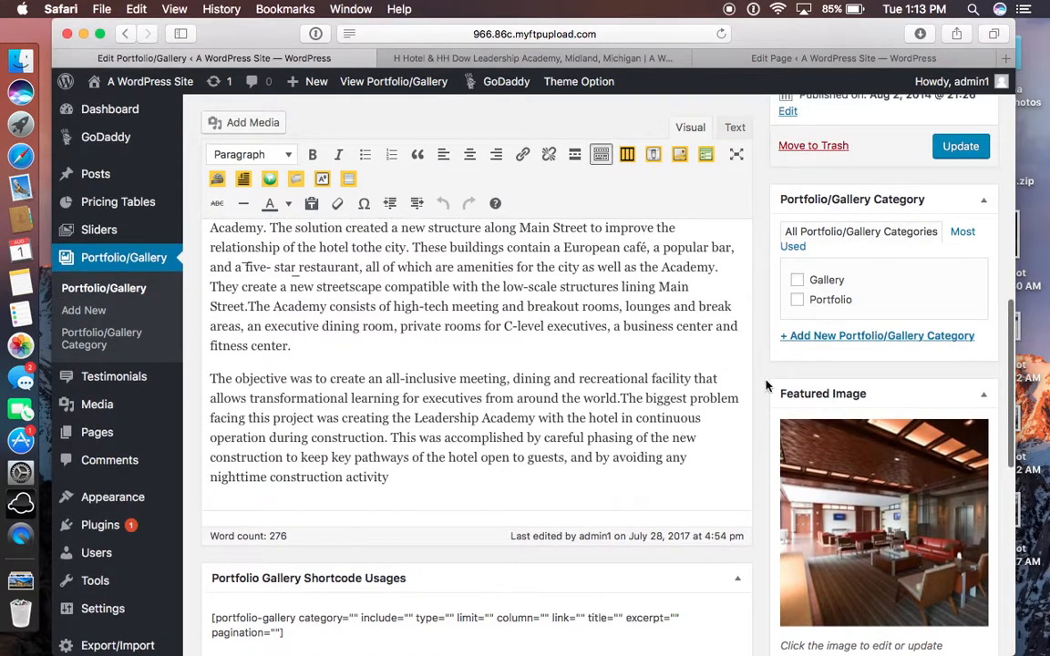
pyautogui.scroll(-3, 902, 553)
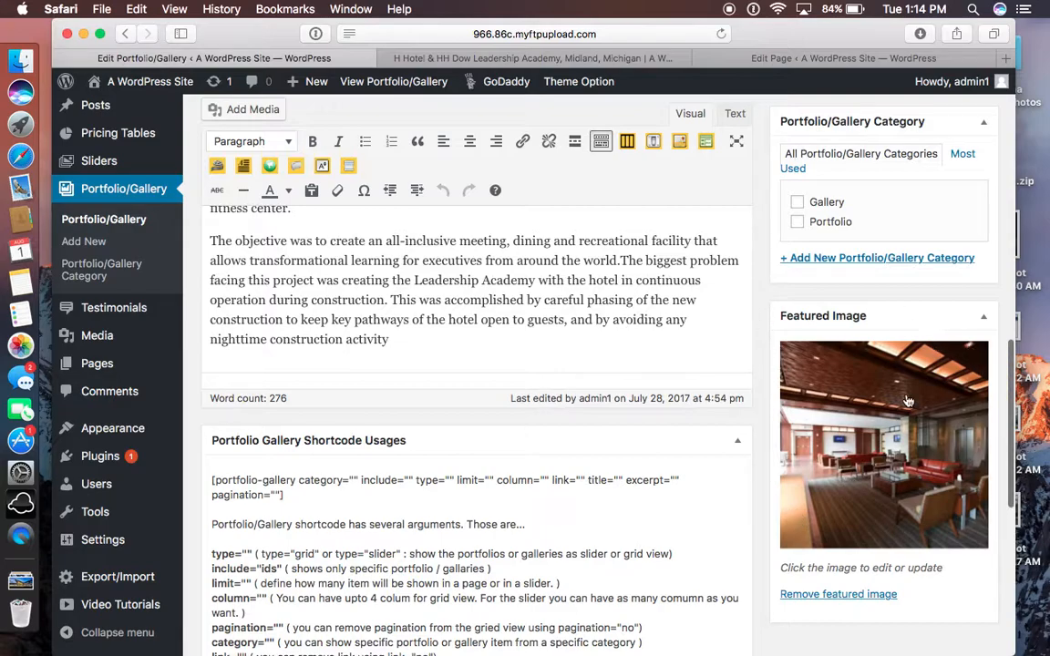
pyautogui.scroll(-2, 856, 520)
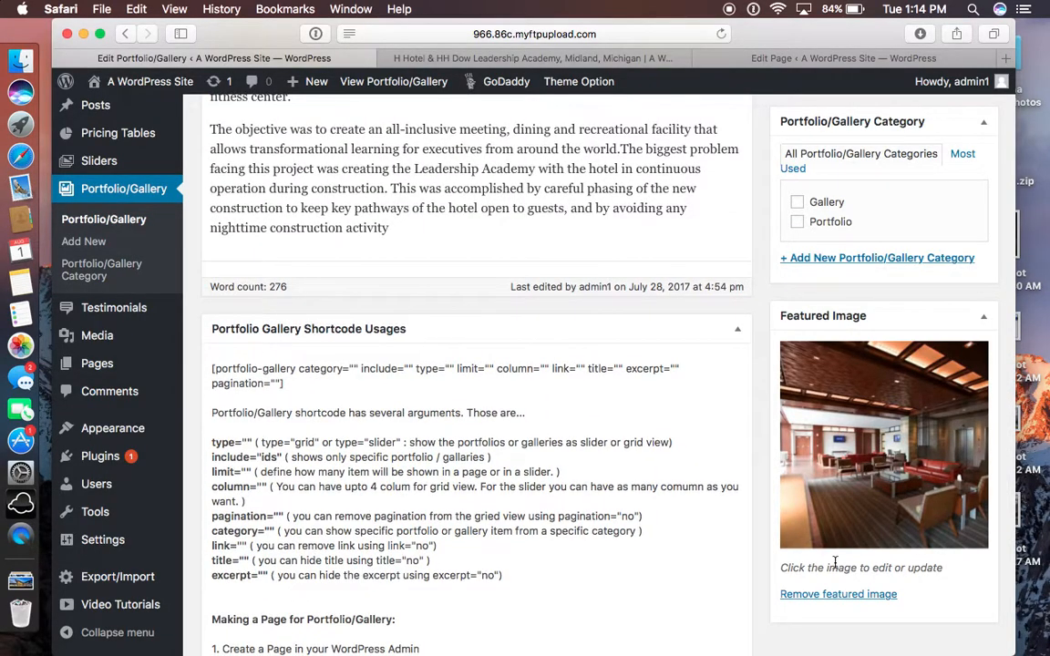
# Remove the portfolio item's featured image and set the H.H. Dow Leadership Academy lobby photo from the Media Library as featured image.
pyautogui.click(823, 594)
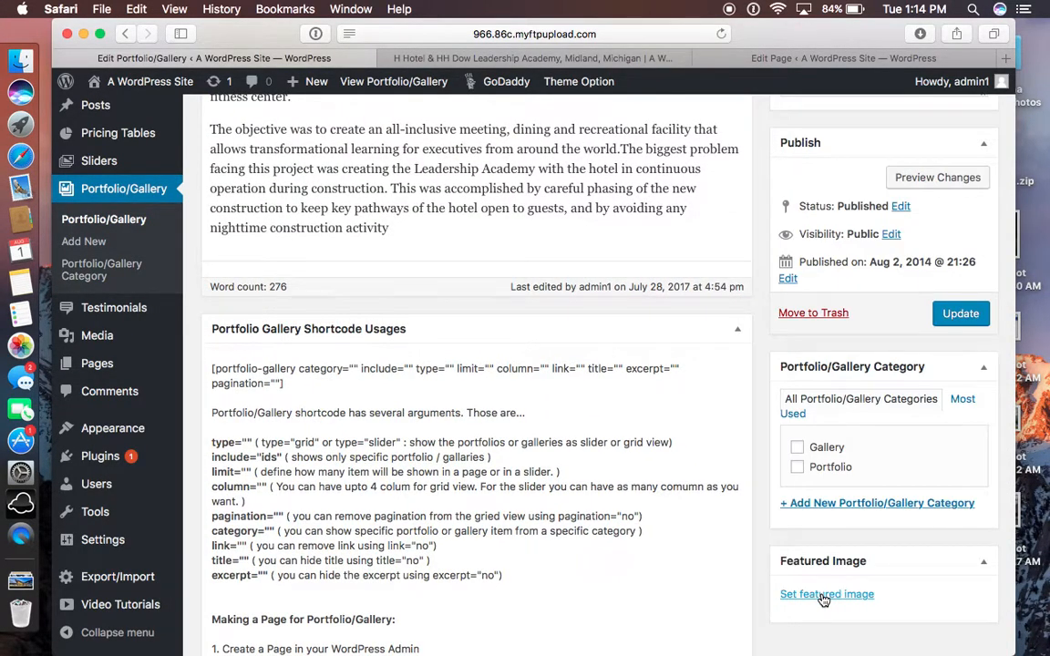
pyautogui.click(816, 596)
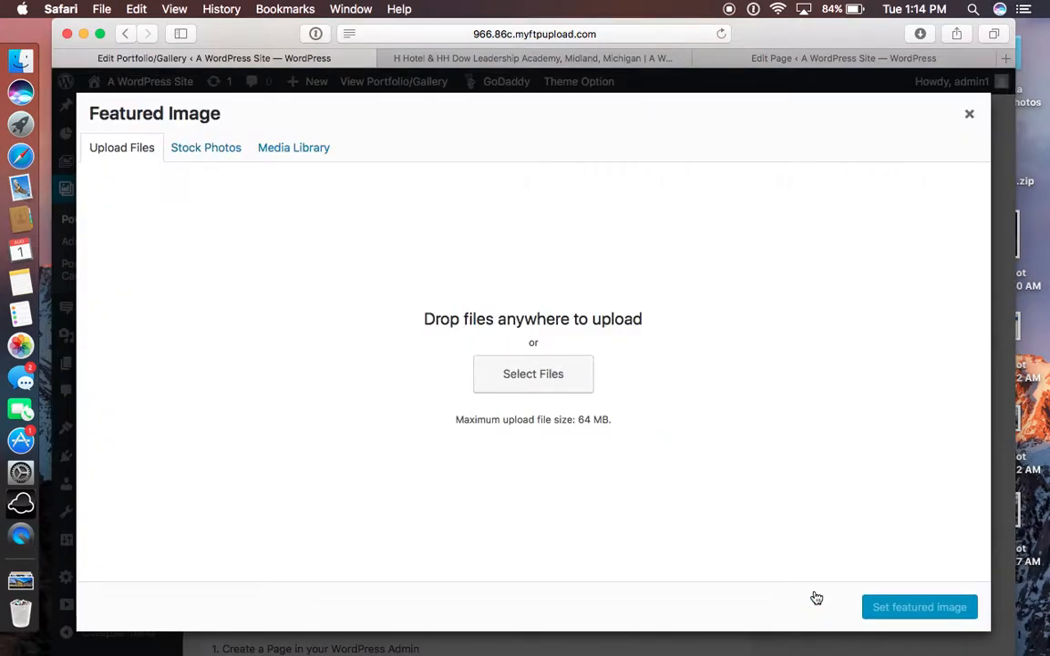
pyautogui.click(303, 155)
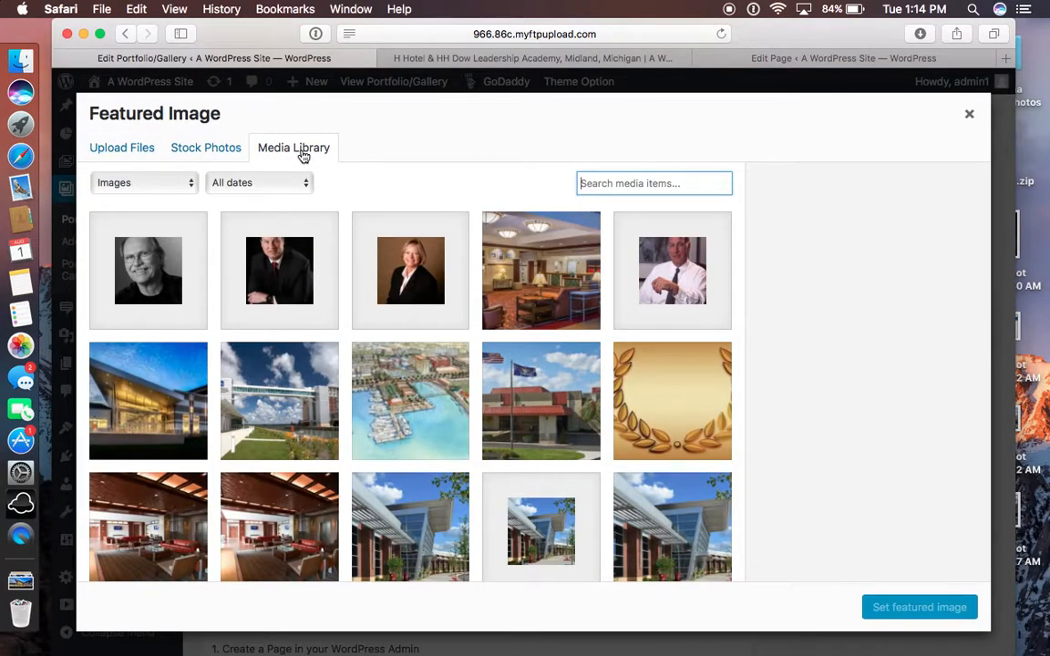
pyautogui.click(523, 270)
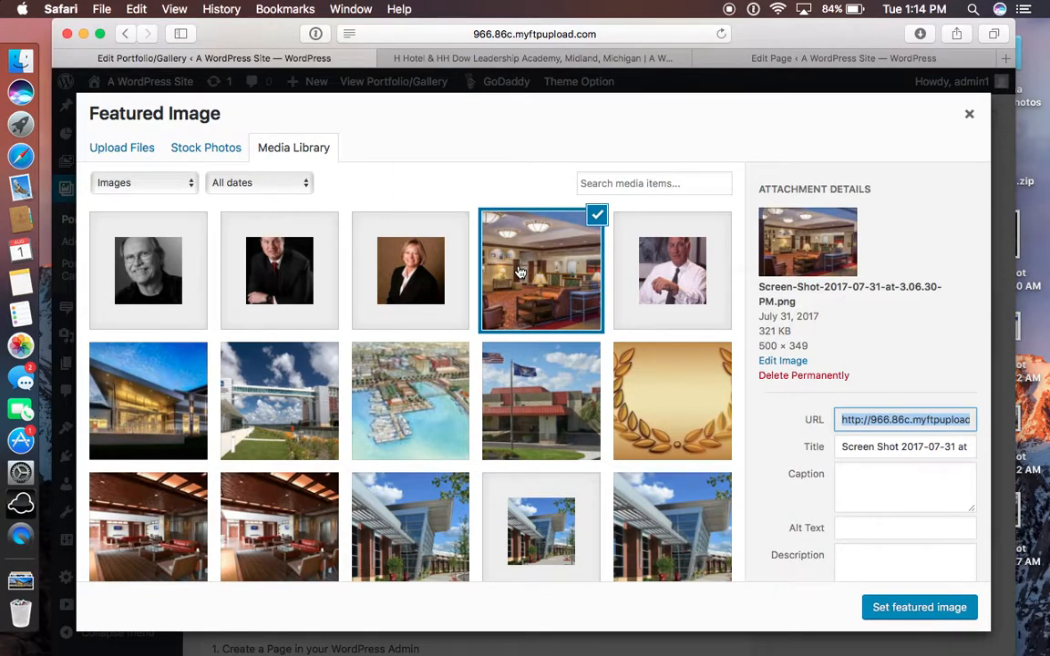
pyautogui.click(158, 520)
pyautogui.click(280, 547)
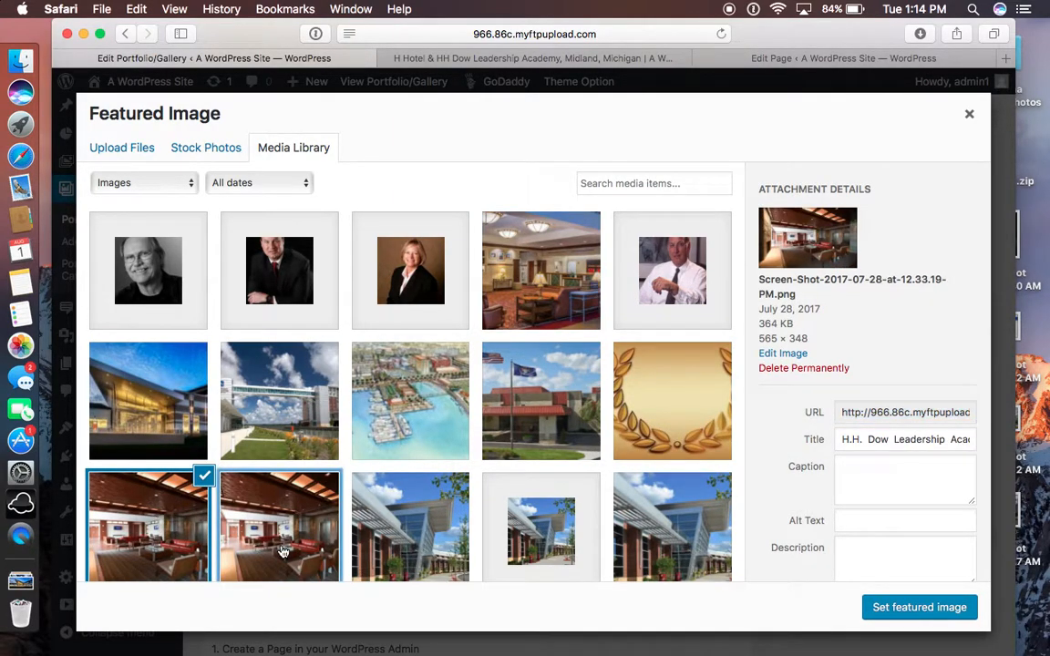
pyautogui.click(915, 608)
# Update the H Hotel & HH Dow Leadership Academy portfolio item to save its changes.
pyautogui.scroll(-10, 914, 602)
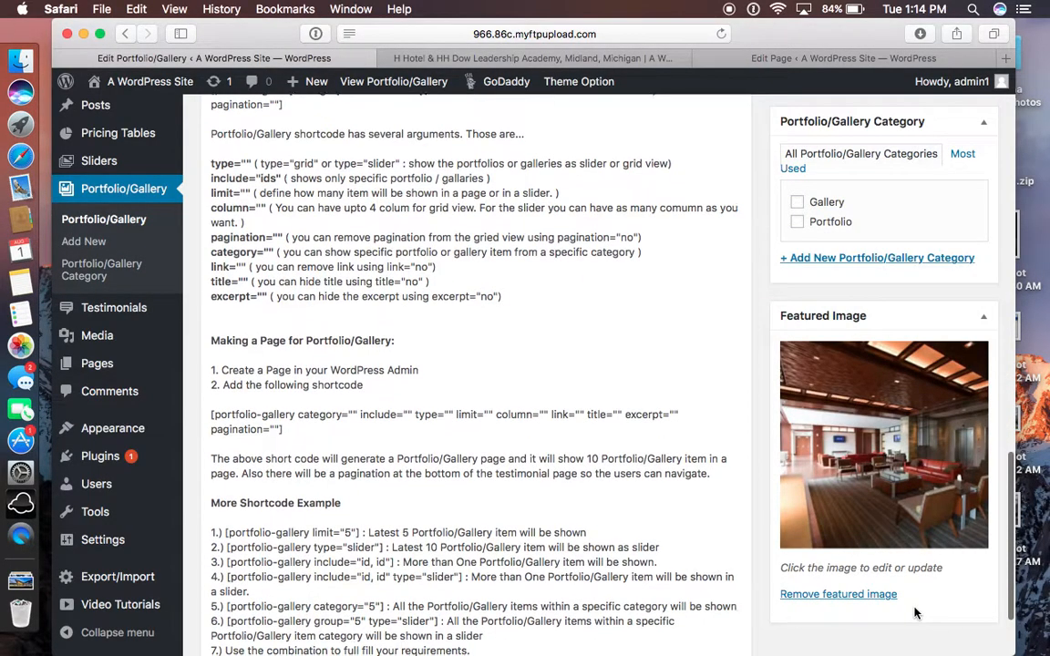
pyautogui.scroll(20, 910, 597)
pyautogui.scroll(-4, 908, 598)
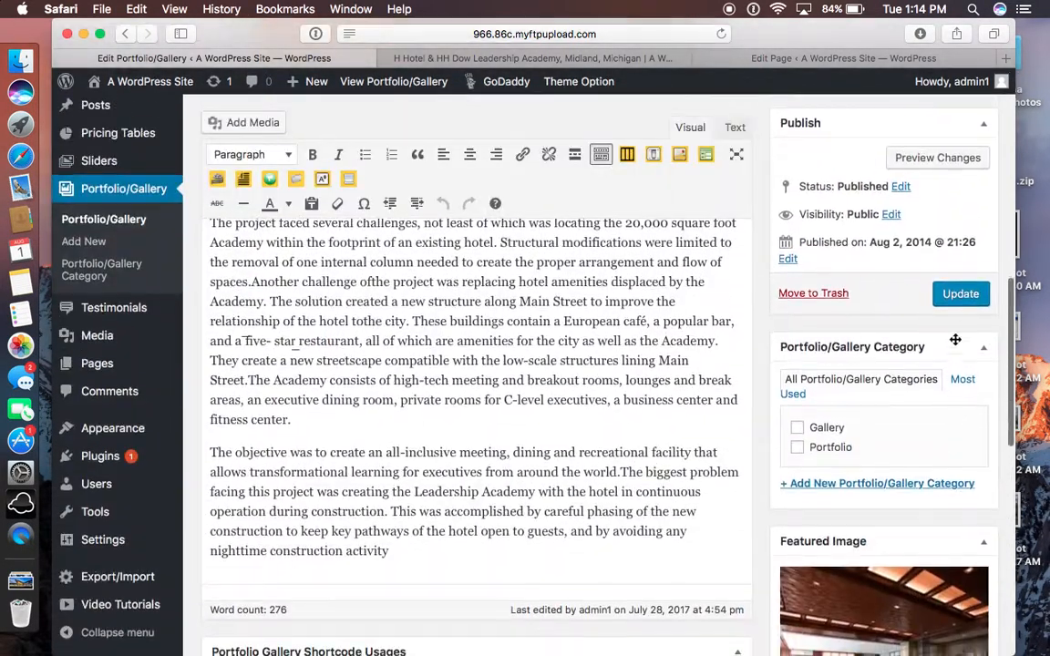
pyautogui.click(960, 307)
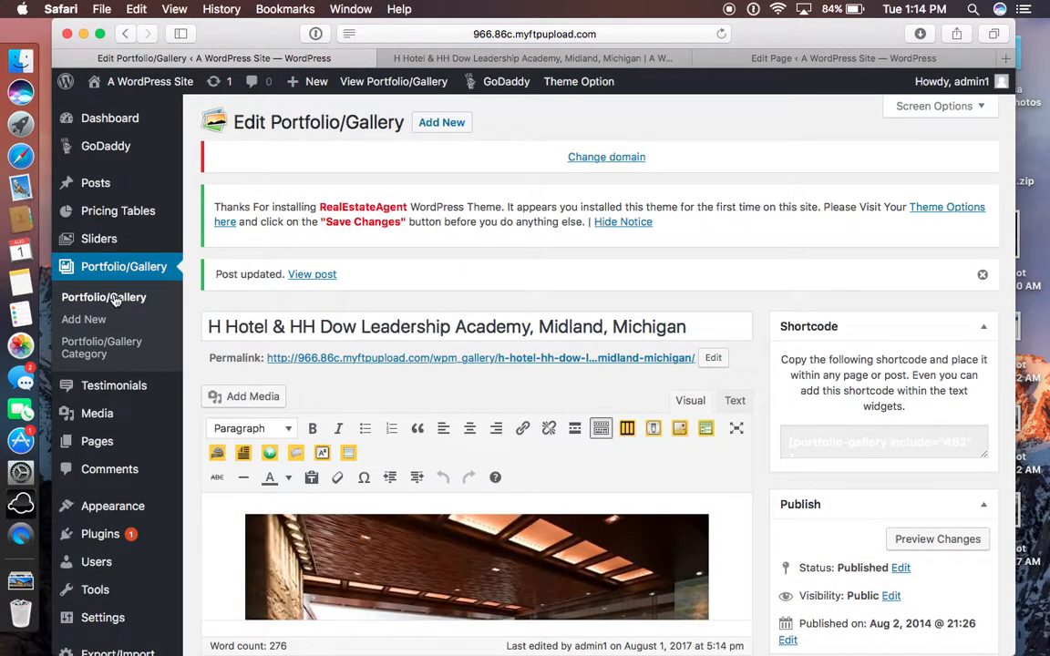
# Return to the Portfolio/Gallery list and open the Portfolio Two item for editing.
pyautogui.click(115, 301)
pyautogui.scroll(-2, 358, 323)
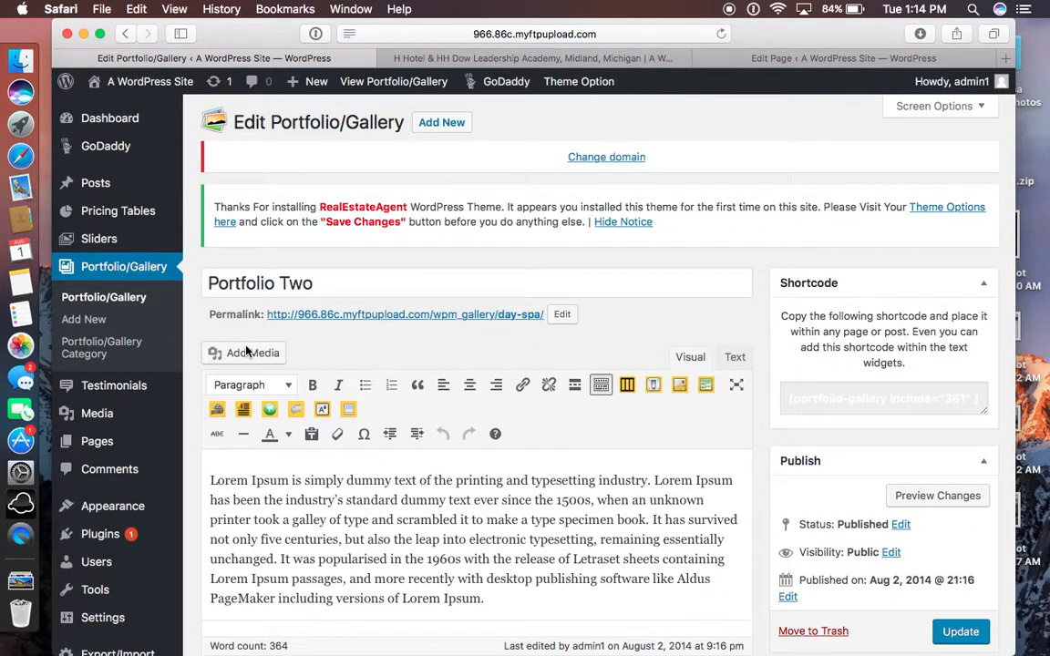
pyautogui.scroll(-1, 246, 351)
pyautogui.scroll(-1, 246, 350)
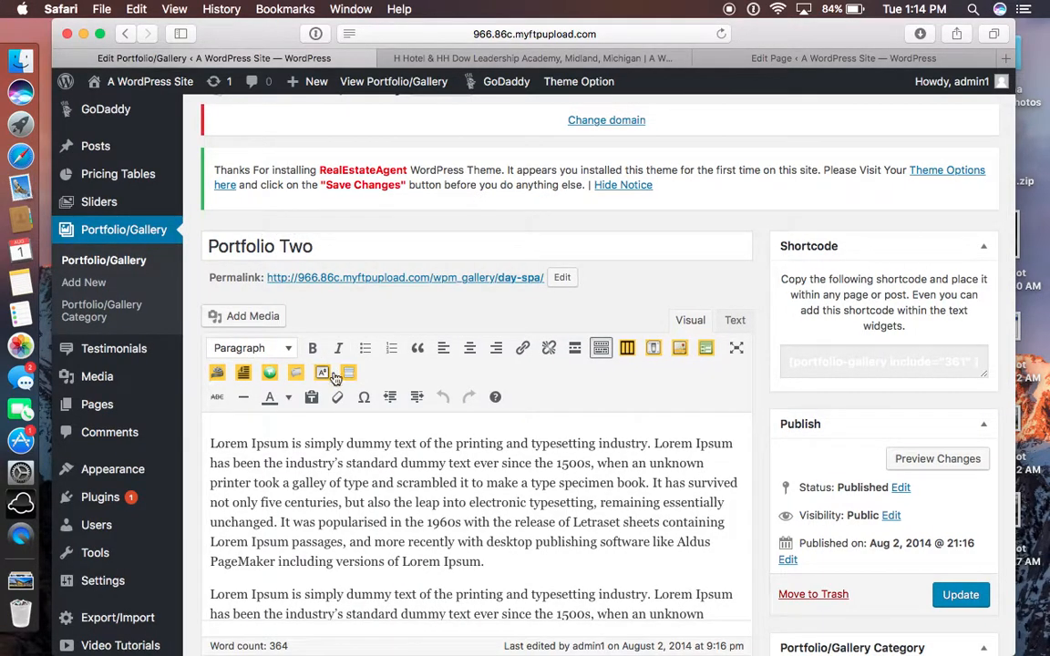
# Replace the permalink slug of the Portfolio Two item with its title, Portfolio Two, and accept the new slug.
pyautogui.moveTo(209, 244); pyautogui.dragTo(313, 244)
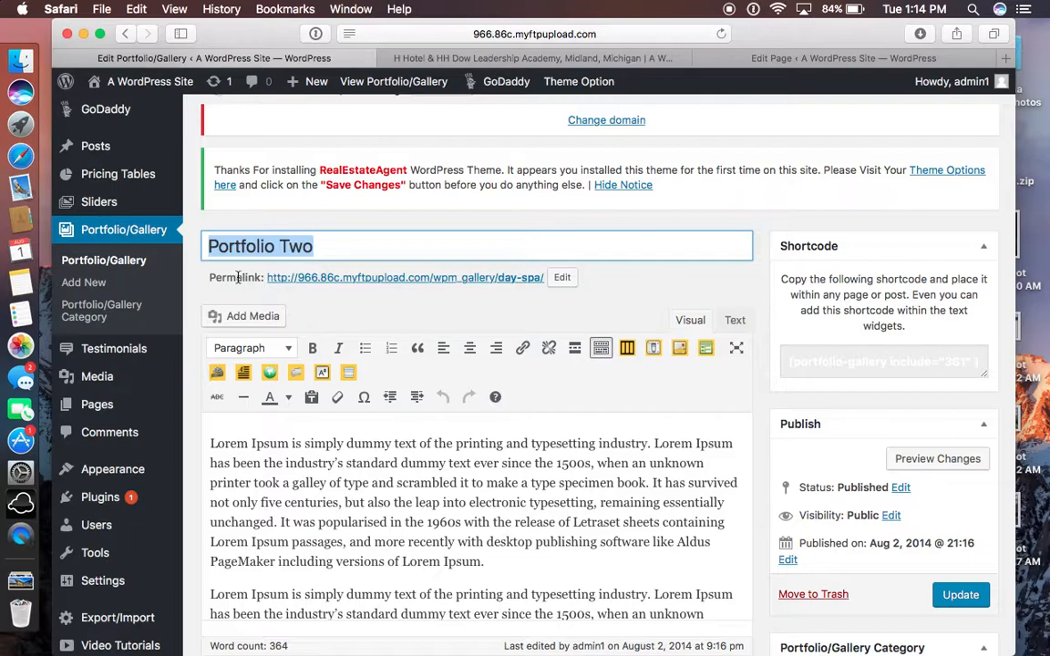
pyautogui.click(562, 277)
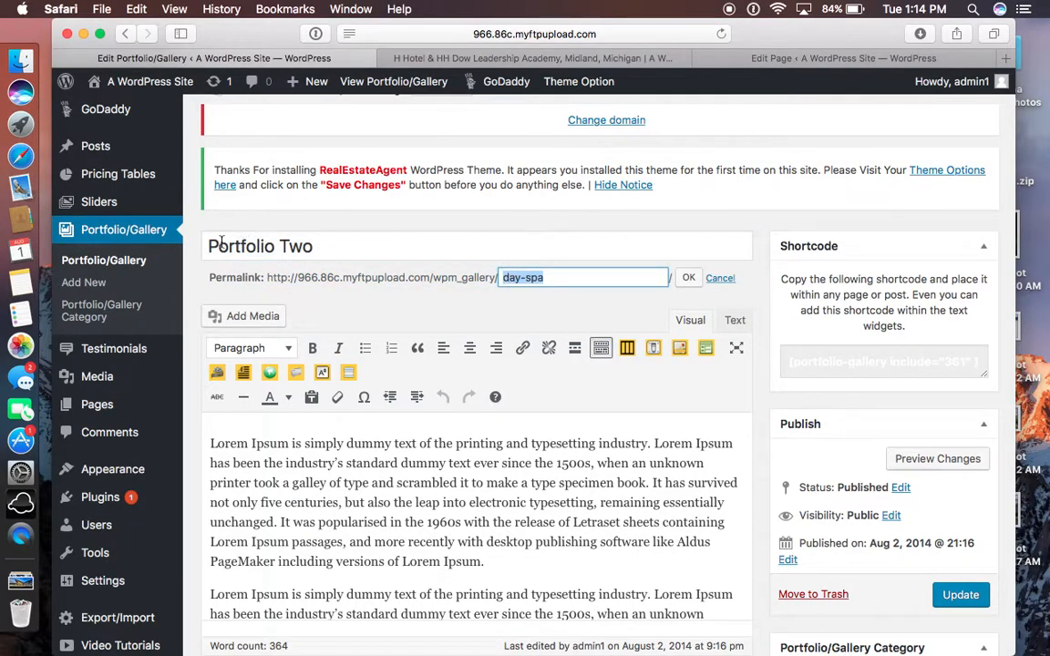
pyautogui.moveTo(315, 244); pyautogui.dragTo(209, 245)
pyautogui.rightClick(303, 240)
pyautogui.click(321, 305)
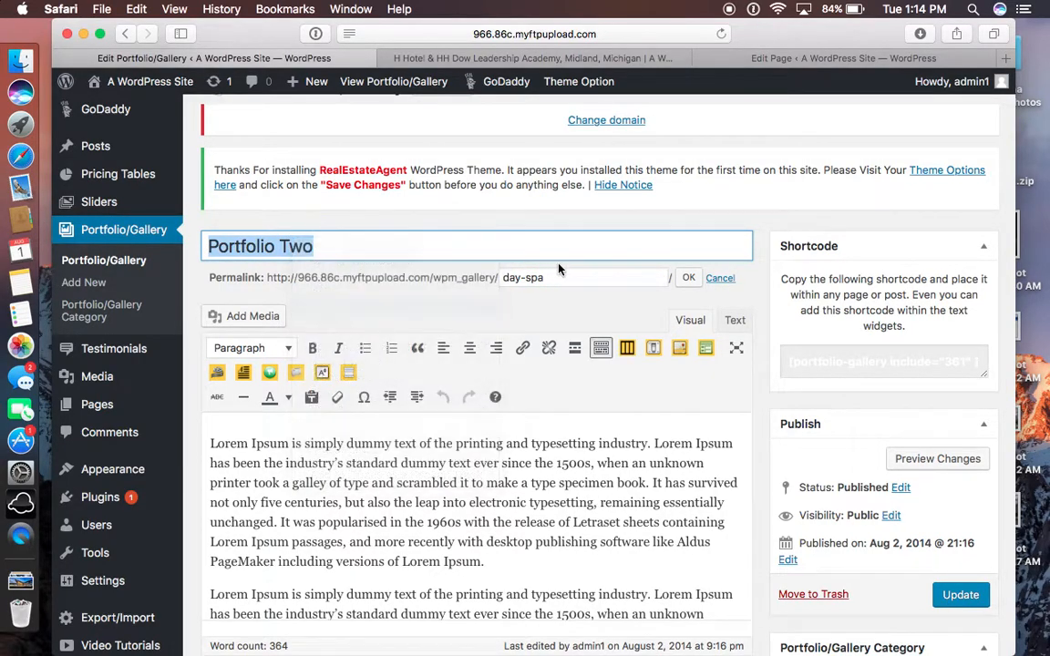
pyautogui.click(557, 274)
pyautogui.press('super+a')
pyautogui.press('super+v')
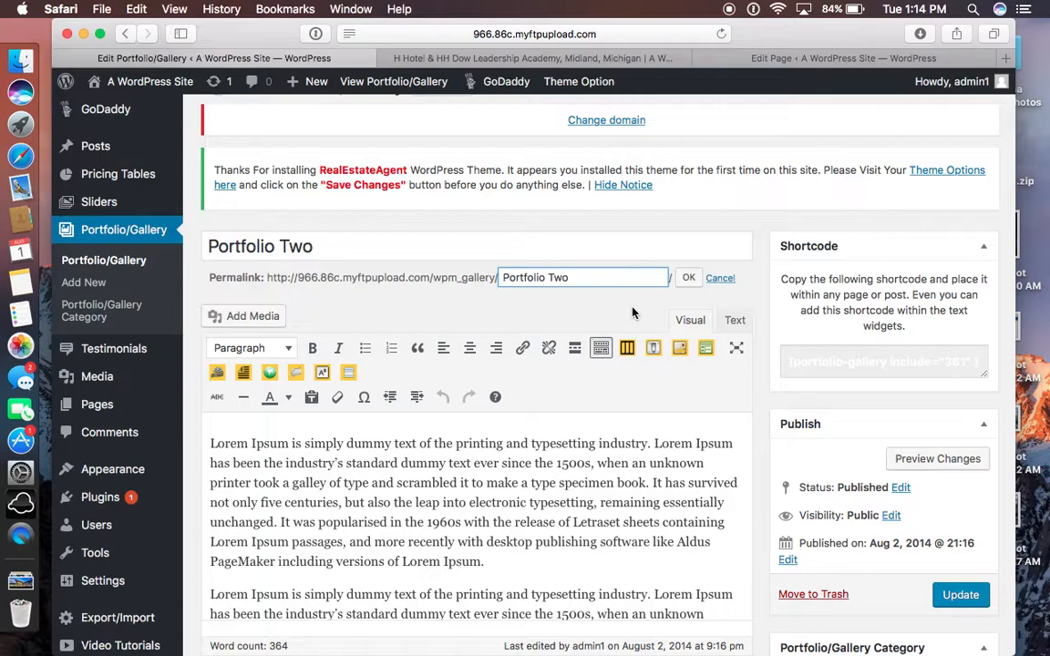
pyautogui.click(688, 279)
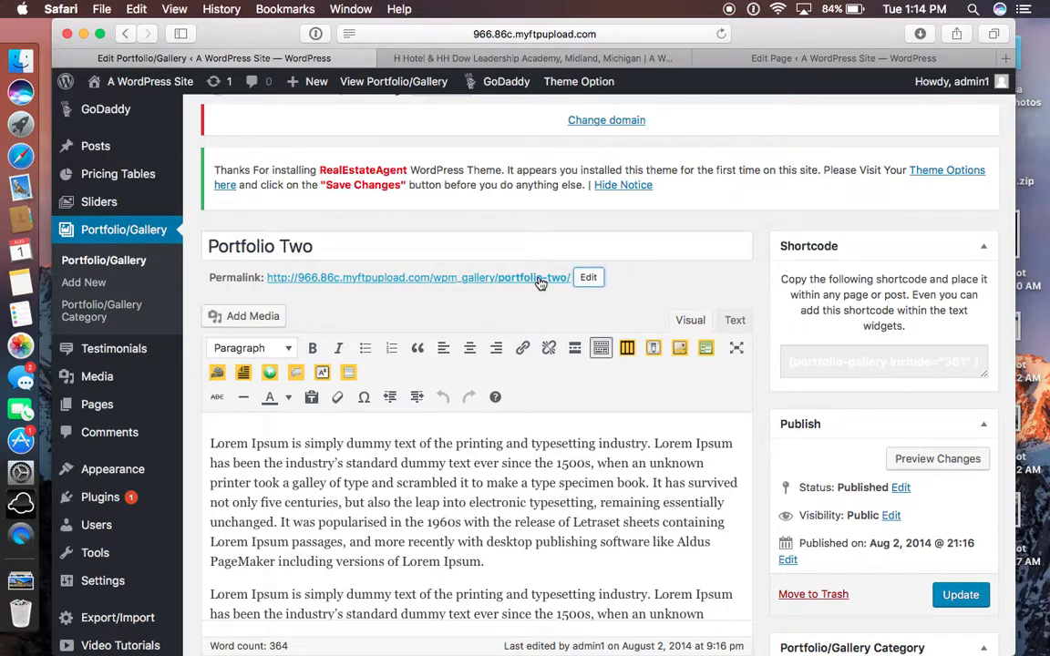
# Look over the Portfolio Two item's content, shortcode usages and featured image, and go back to the Portfolio/Gallery list.
pyautogui.scroll(-5, 541, 283)
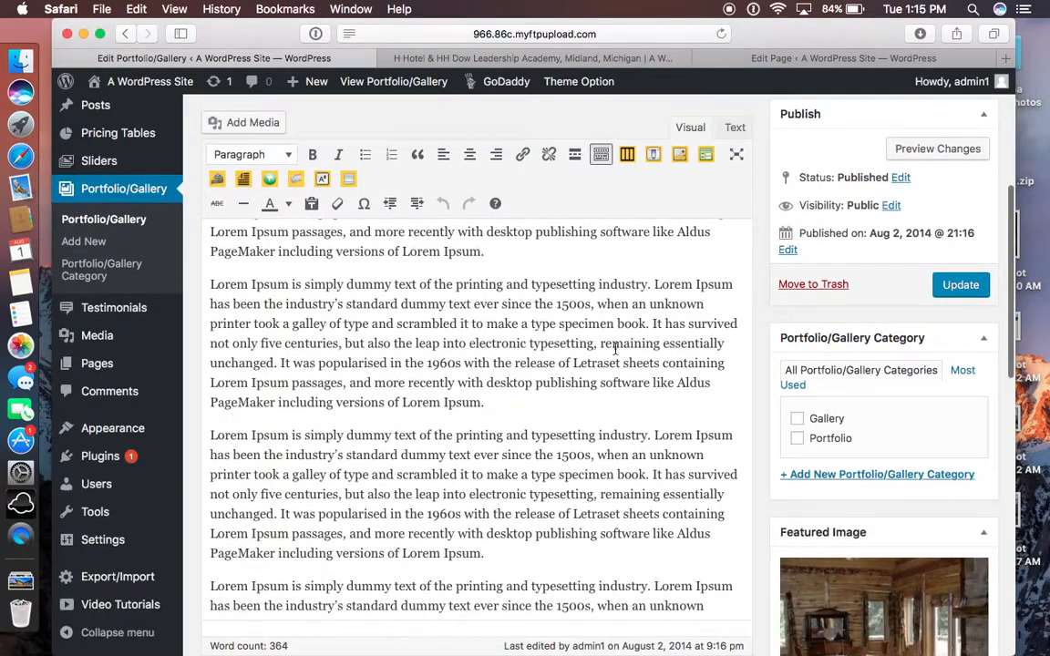
pyautogui.scroll(-10, 710, 515)
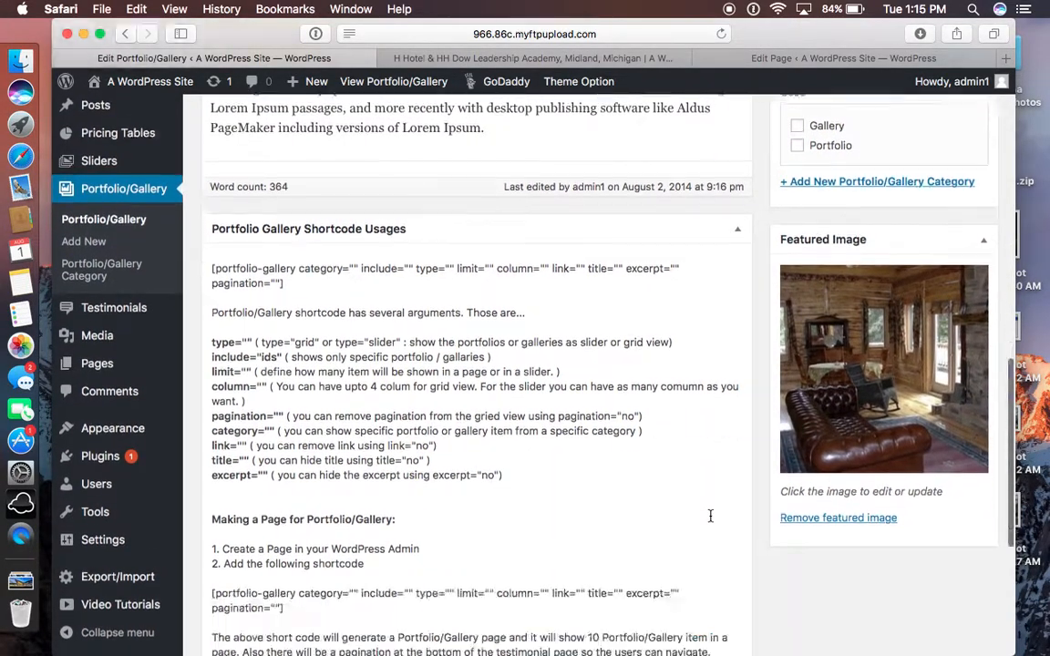
pyautogui.scroll(6, 710, 515)
pyautogui.scroll(5, 709, 515)
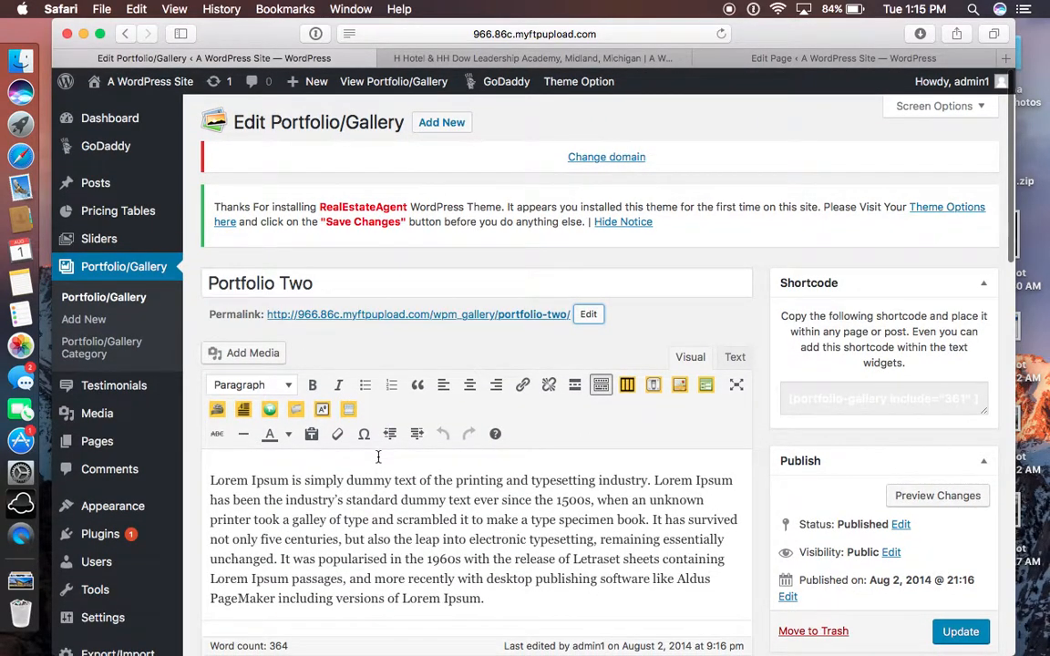
pyautogui.click(123, 32)
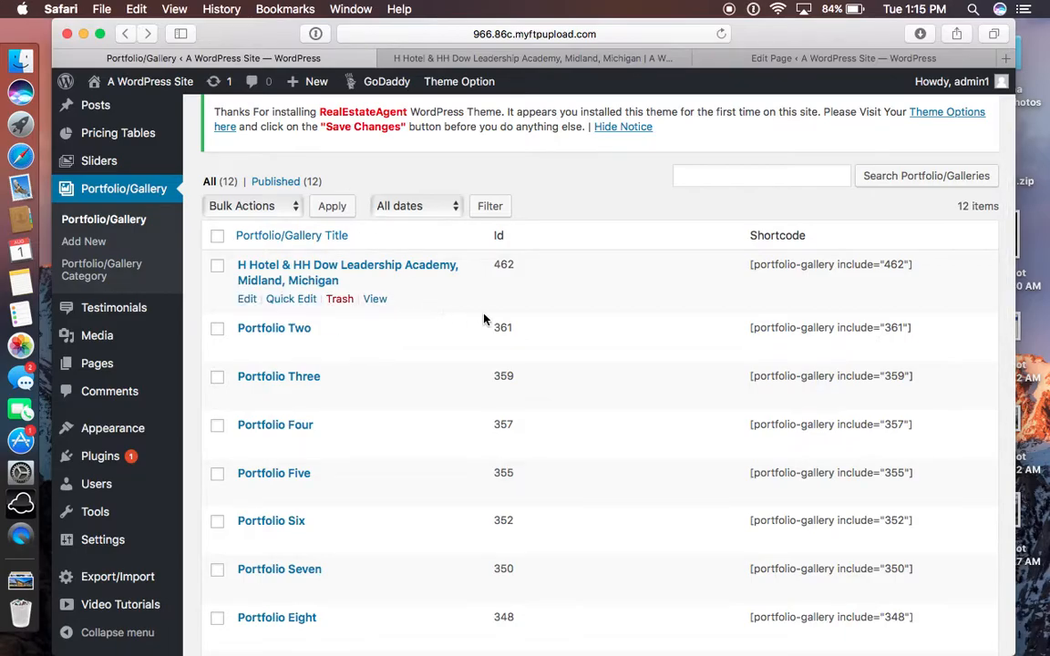
# Open the live site's home page and browse the portfolio items in the Our Portfolio carousel.
pyautogui.click(398, 59)
pyautogui.scroll(5, 153, 202)
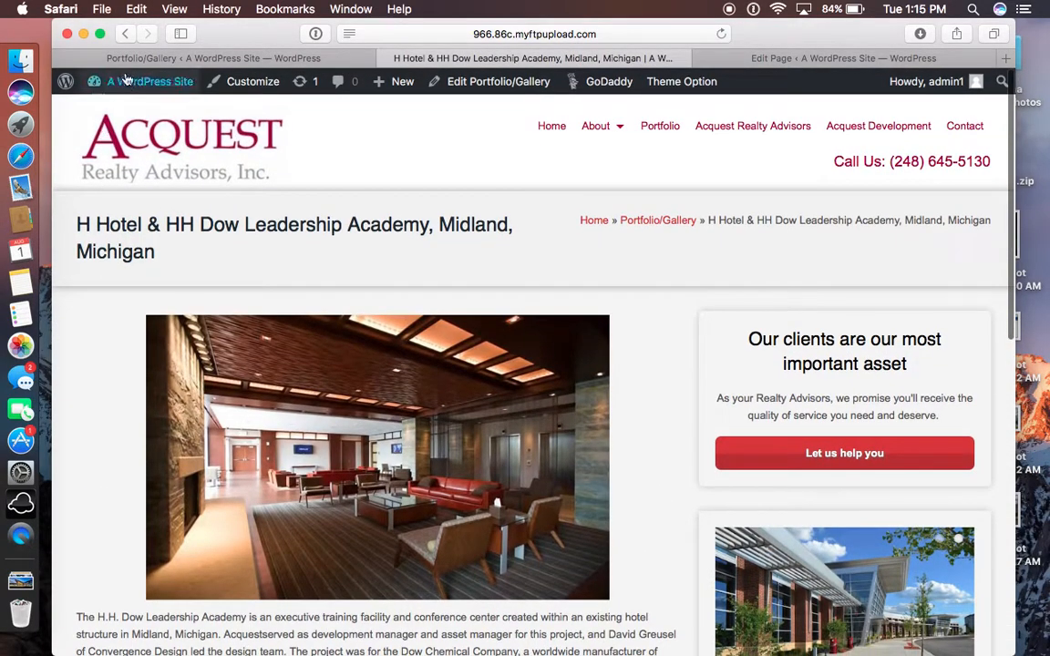
pyautogui.moveTo(119, 82)
pyautogui.click(266, 164)
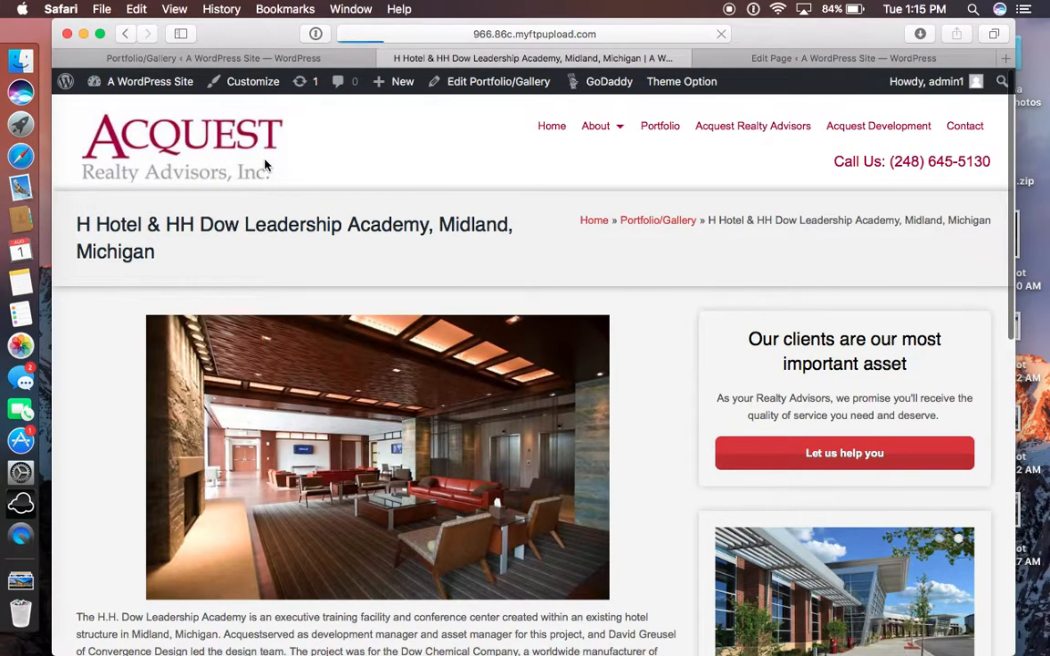
pyautogui.scroll(-12, 266, 165)
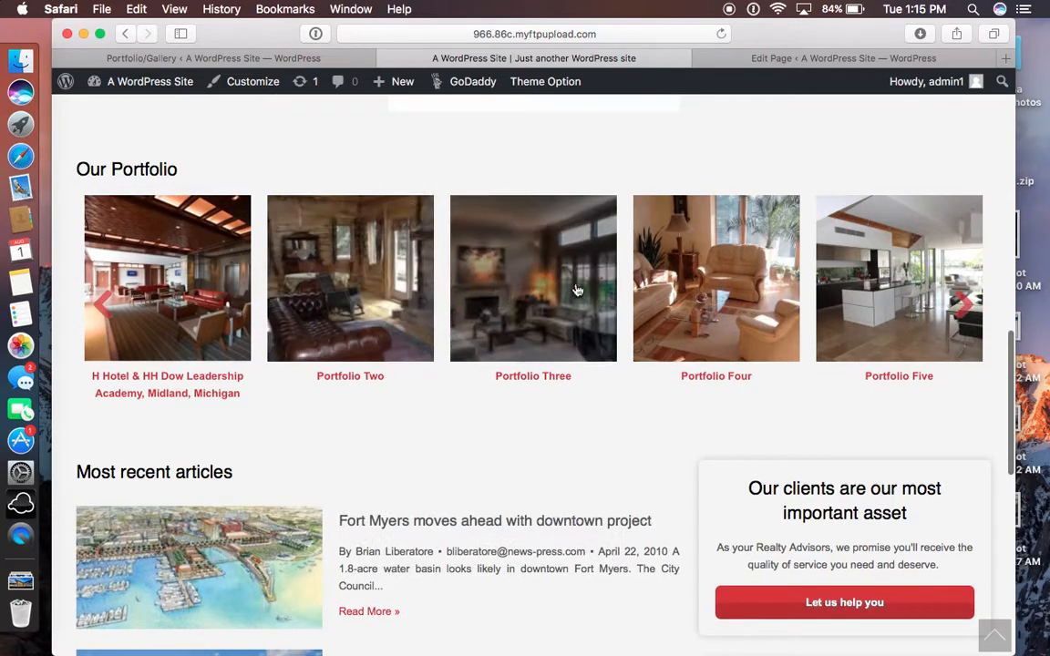
pyautogui.click(964, 308)
pyautogui.click(964, 308)
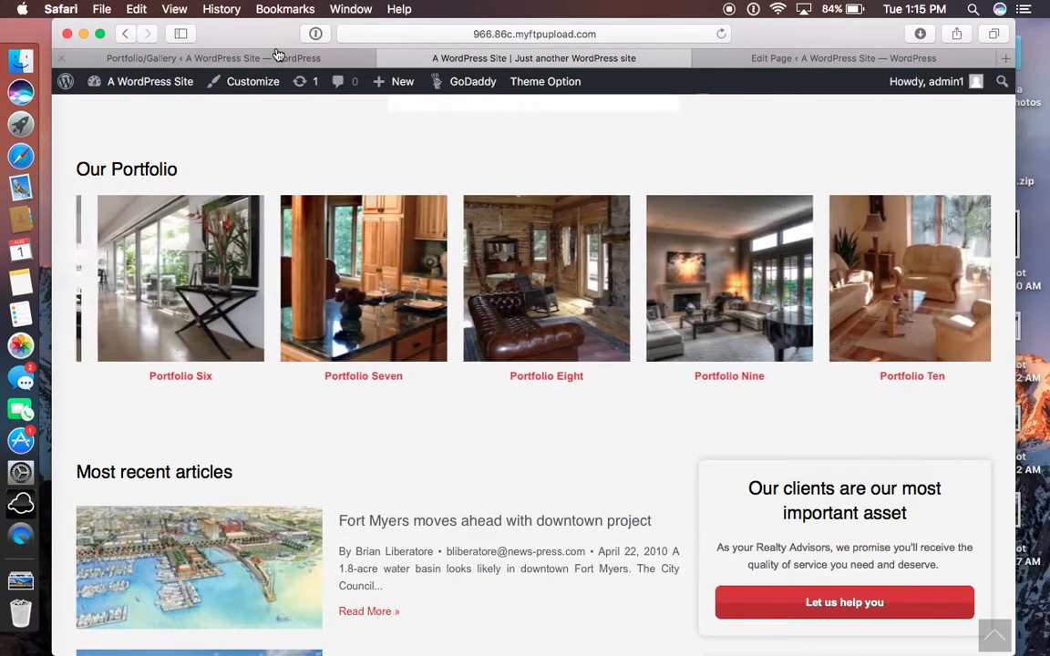
# Back in the admin area, look through the whole Portfolio/Gallery list down to Portfolio Twelve.
pyautogui.click(276, 56)
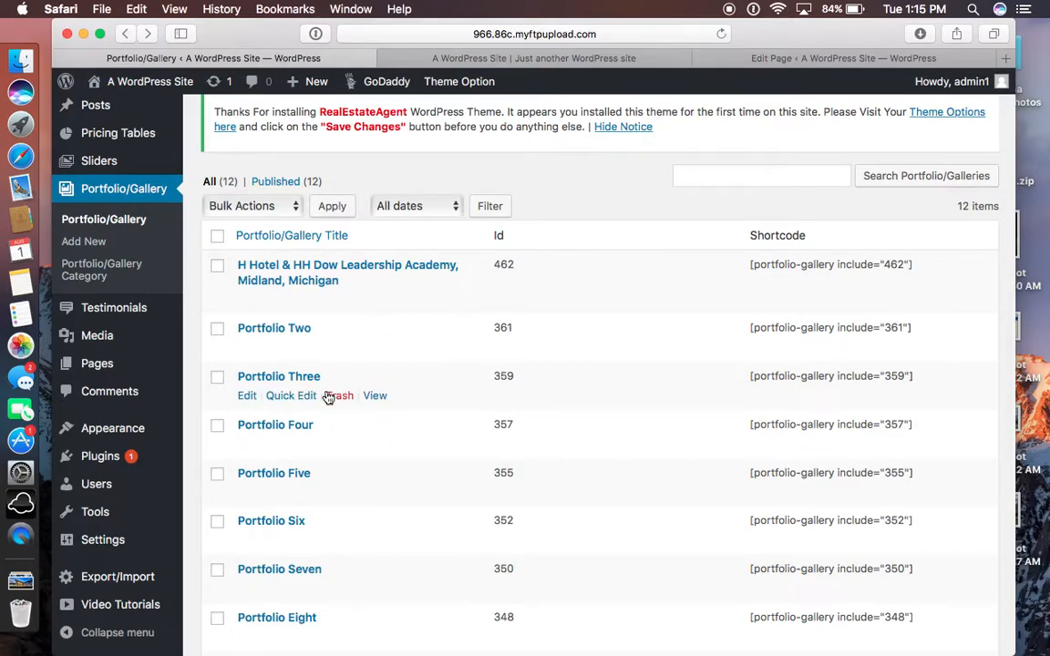
pyautogui.scroll(-2, 328, 398)
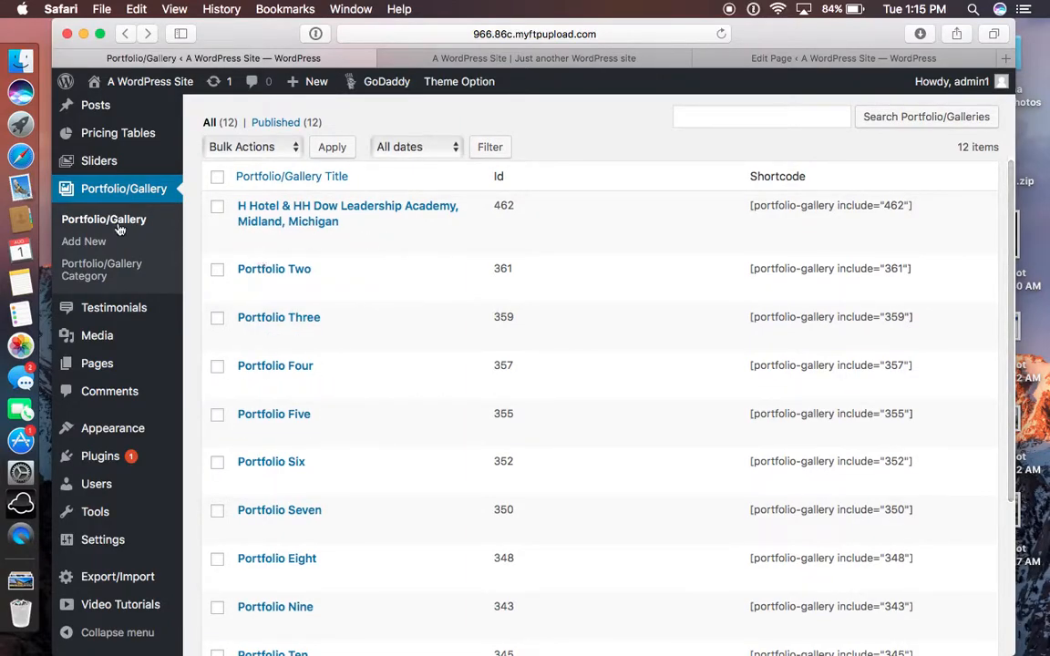
pyautogui.scroll(-1, 71, 241)
pyautogui.scroll(-5, 105, 383)
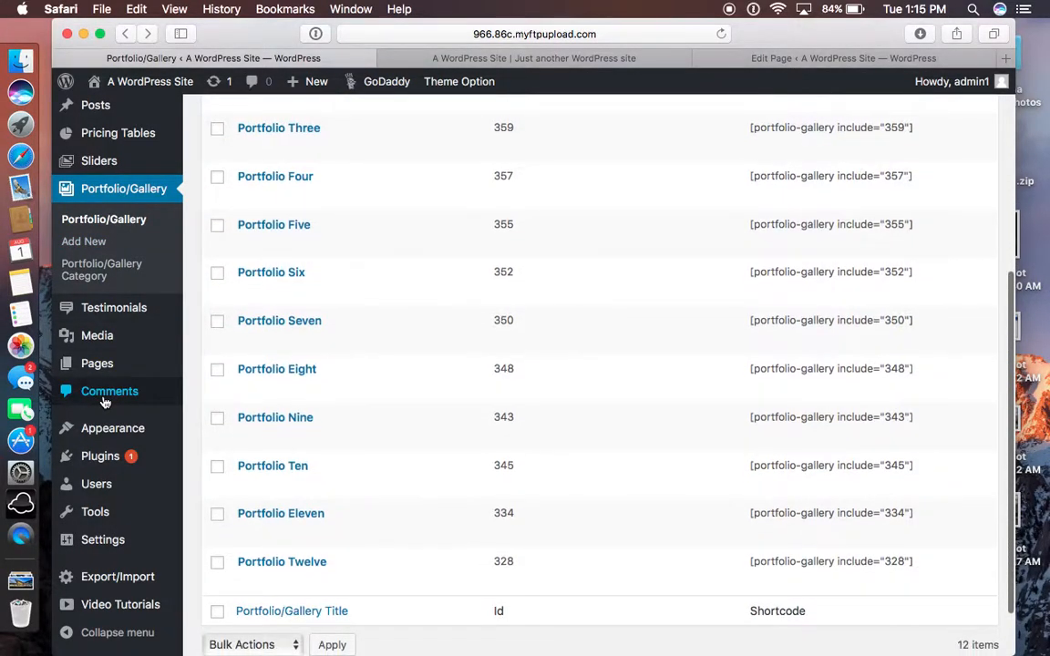
pyautogui.scroll(-2, 107, 483)
# Open the Theme Options and examine the General Settings for comments, next/previous links and breadcrumbs.
pyautogui.moveTo(110, 515)
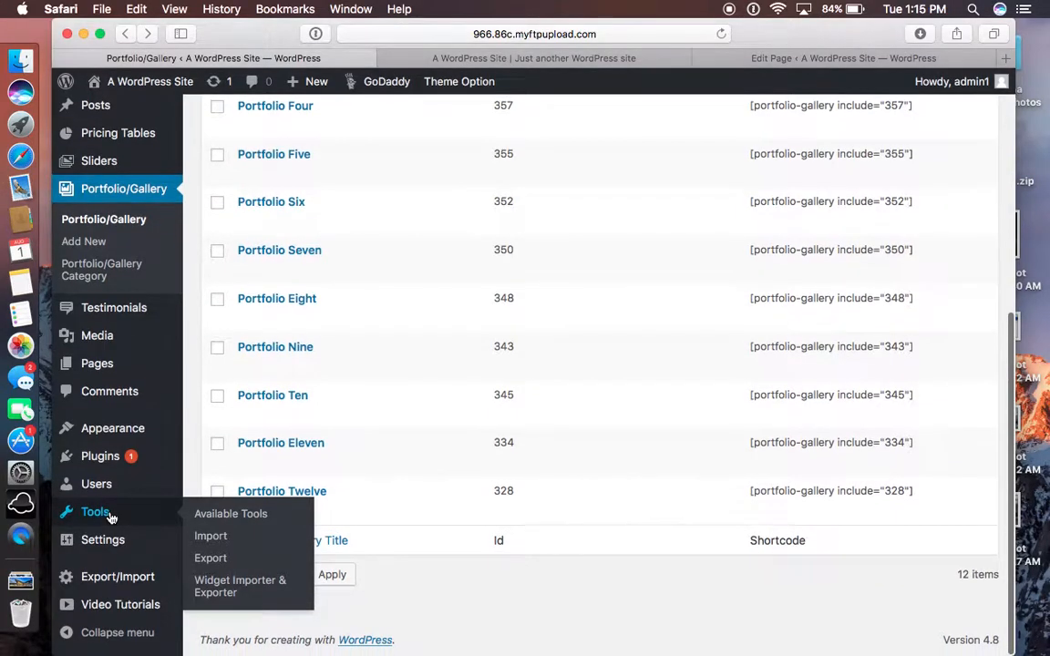
pyautogui.moveTo(108, 541)
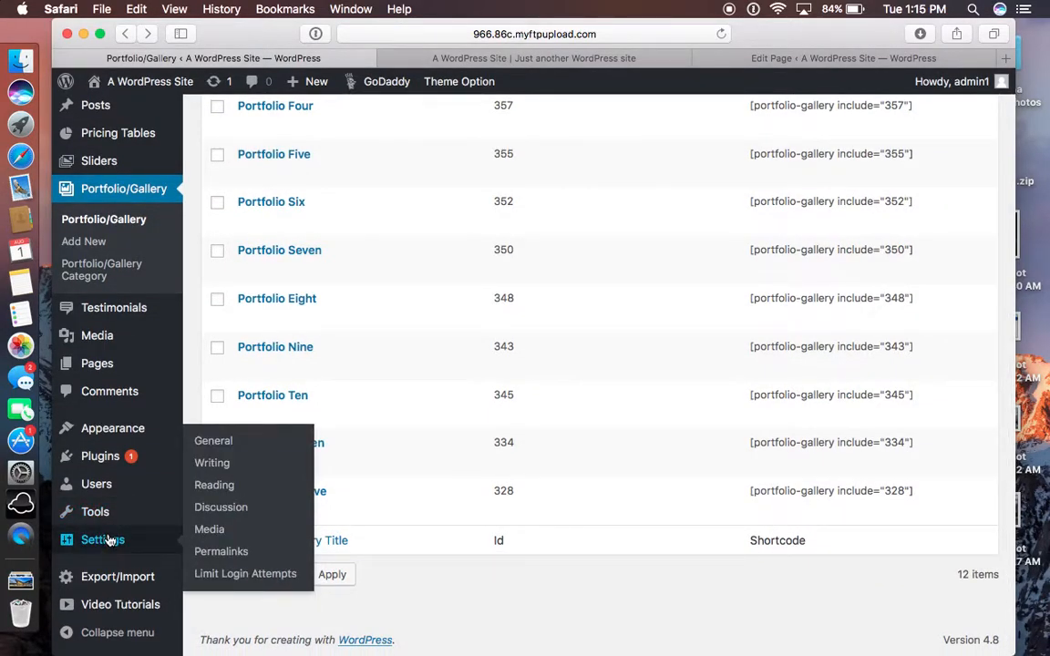
pyautogui.moveTo(94, 435)
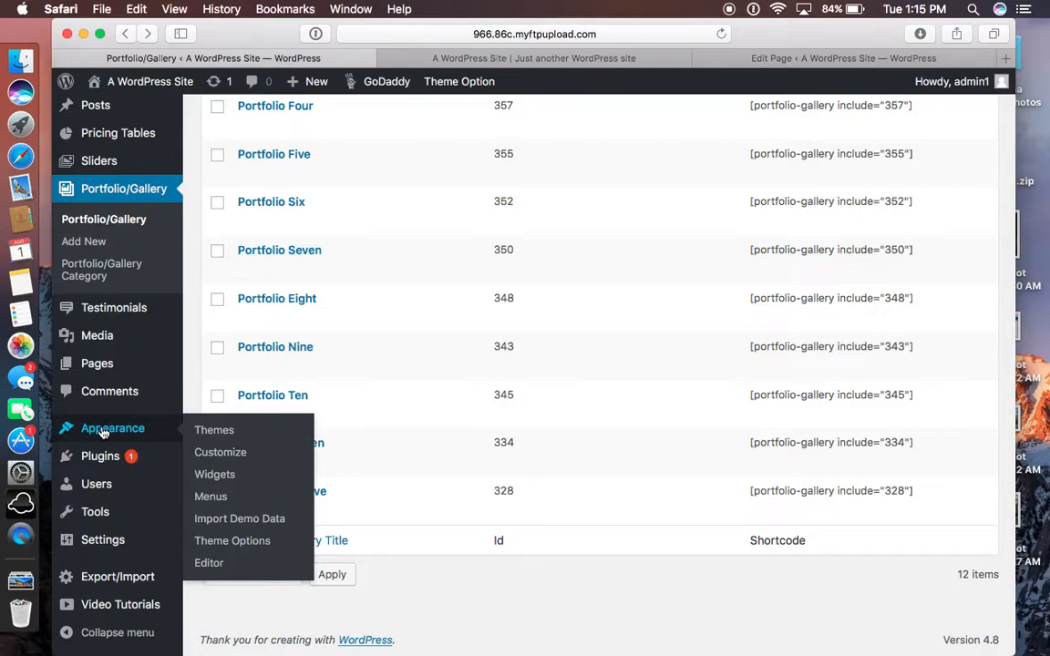
pyautogui.click(208, 540)
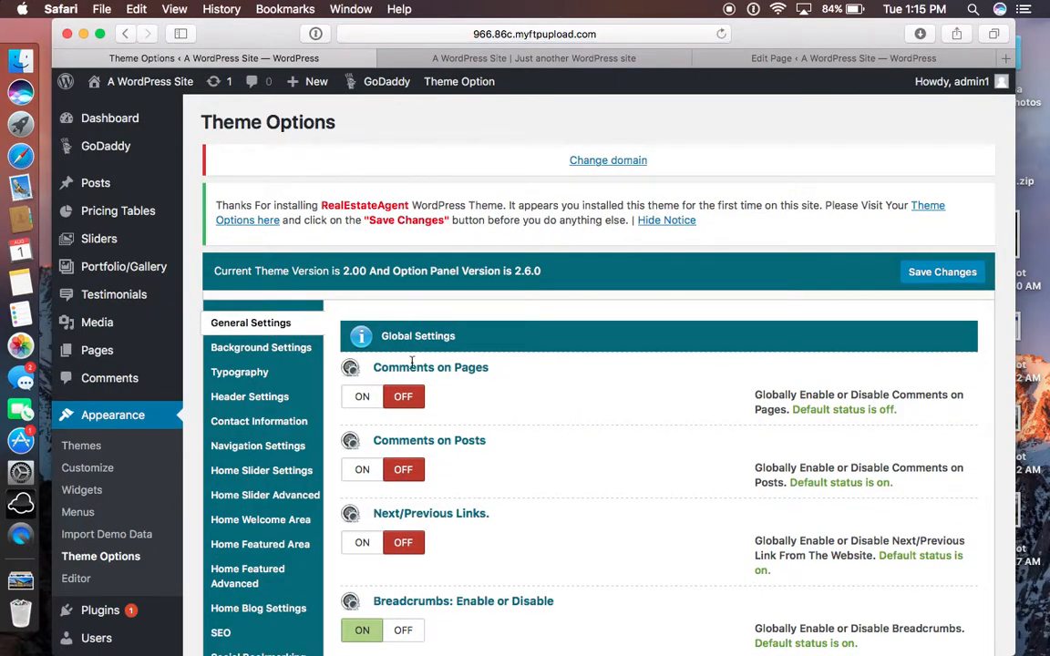
pyautogui.scroll(-4, 441, 470)
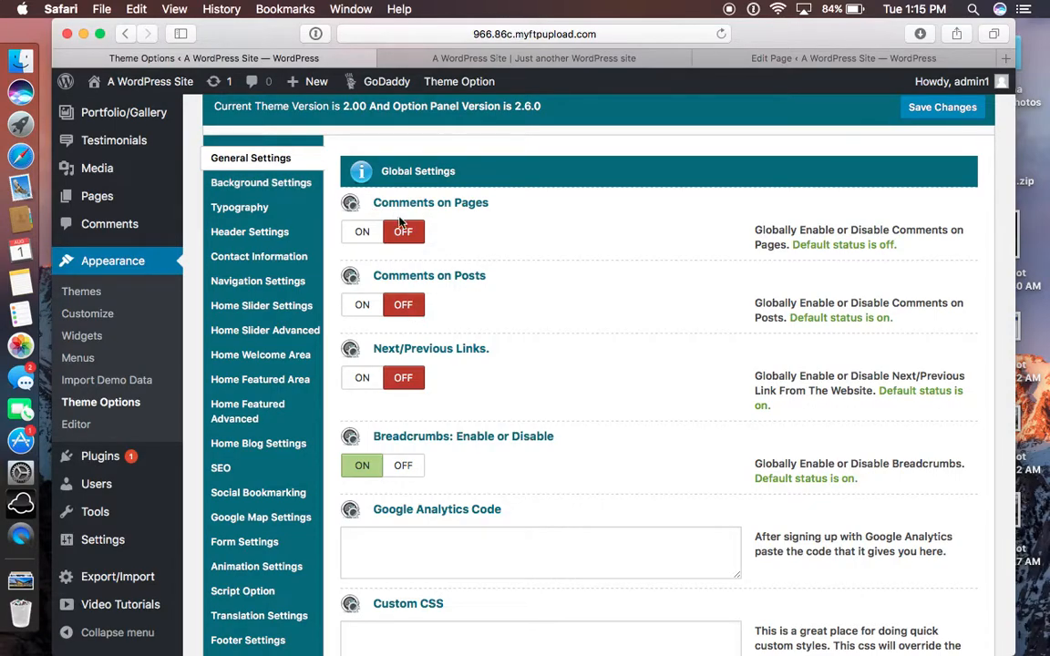
pyautogui.scroll(-1, 384, 319)
pyautogui.scroll(3, 298, 257)
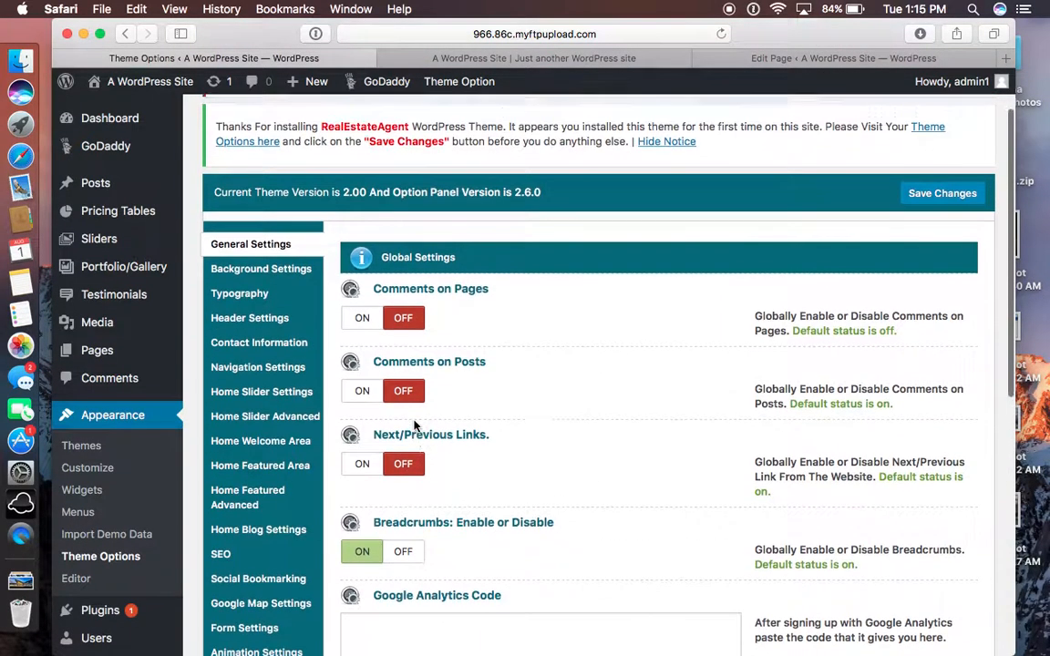
# Review the Background Settings for the site's areas and the Typography settings in the Theme Options.
pyautogui.click(274, 271)
pyautogui.scroll(-5, 450, 453)
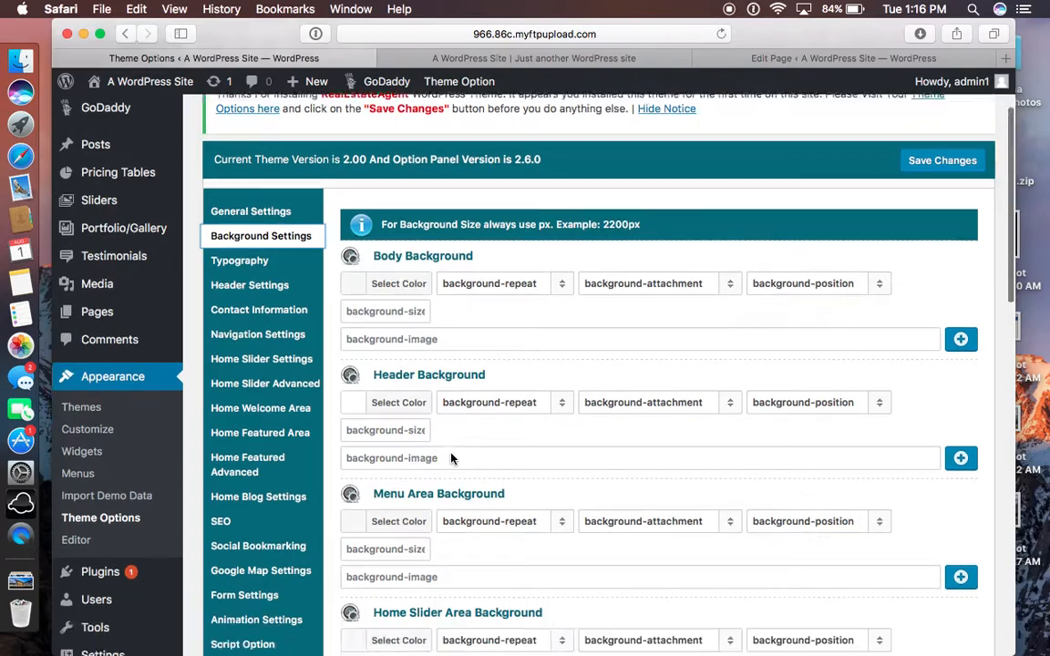
pyautogui.scroll(-4, 450, 453)
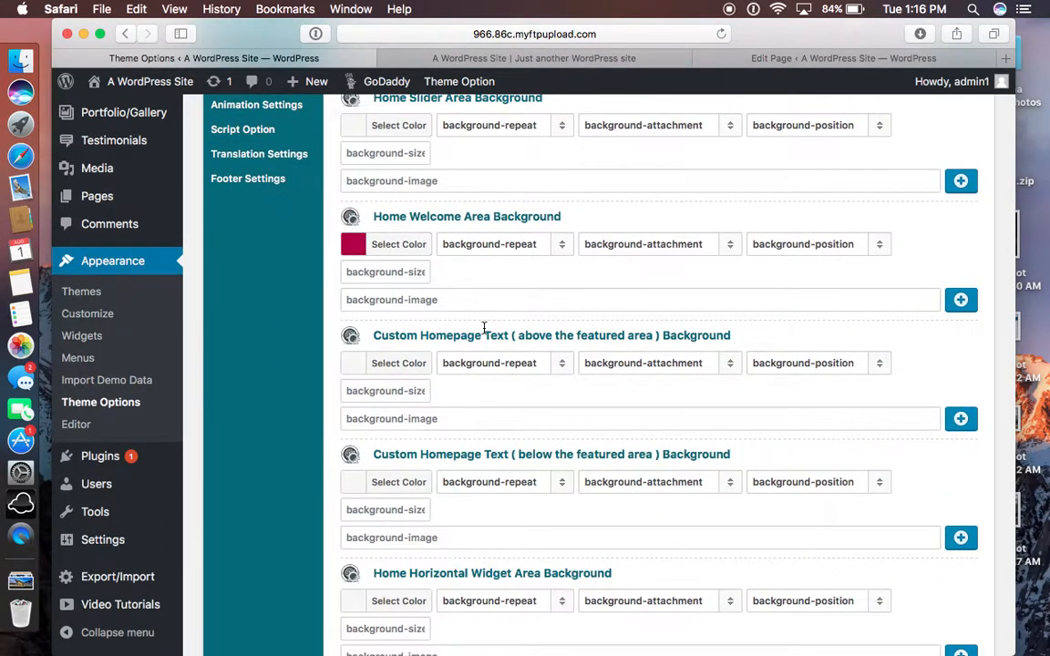
pyautogui.scroll(3, 484, 328)
pyautogui.scroll(6, 483, 328)
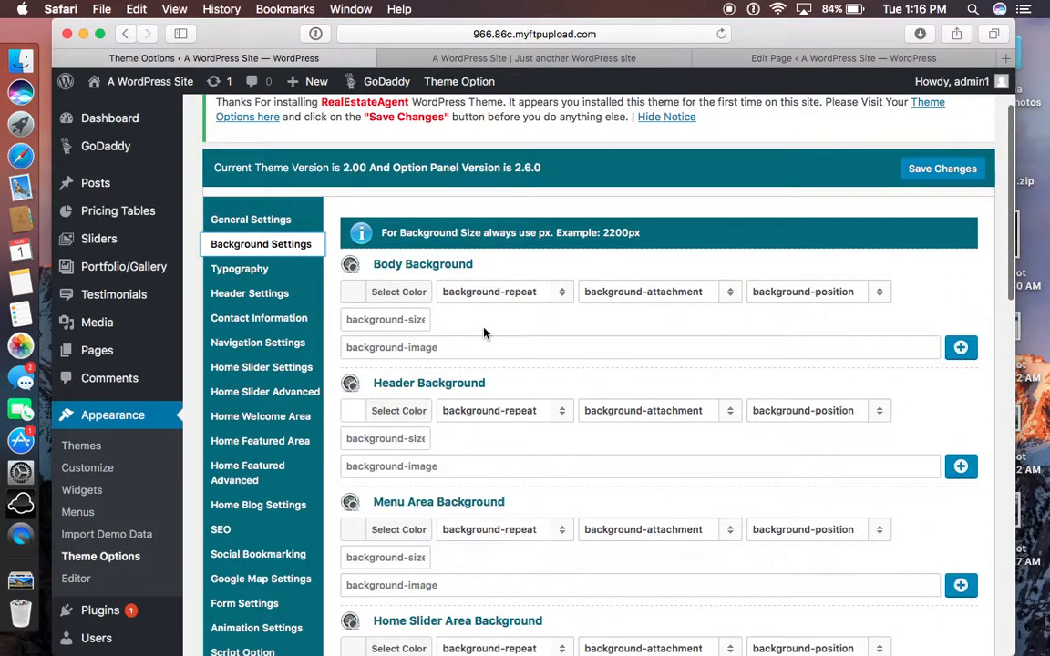
pyautogui.click(276, 273)
pyautogui.scroll(-4, 295, 345)
pyautogui.scroll(3, 475, 402)
# Examine the Header Settings, including the custom image logo, logo and menu margins, custom favicon and header border colors.
pyautogui.click(276, 260)
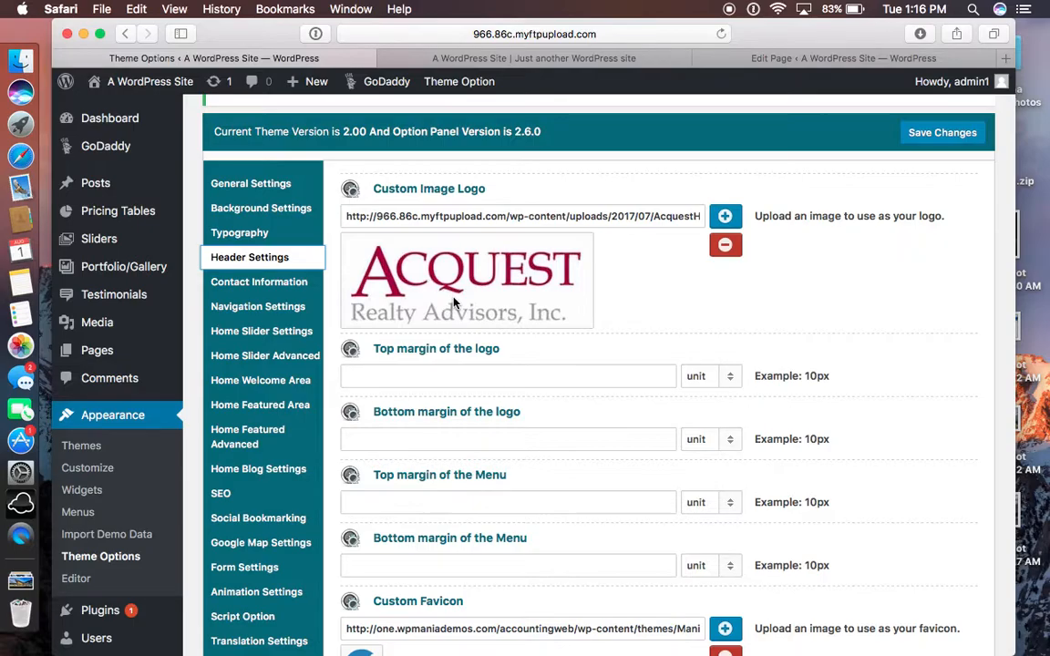
pyautogui.scroll(-5, 454, 302)
pyautogui.scroll(4, 453, 302)
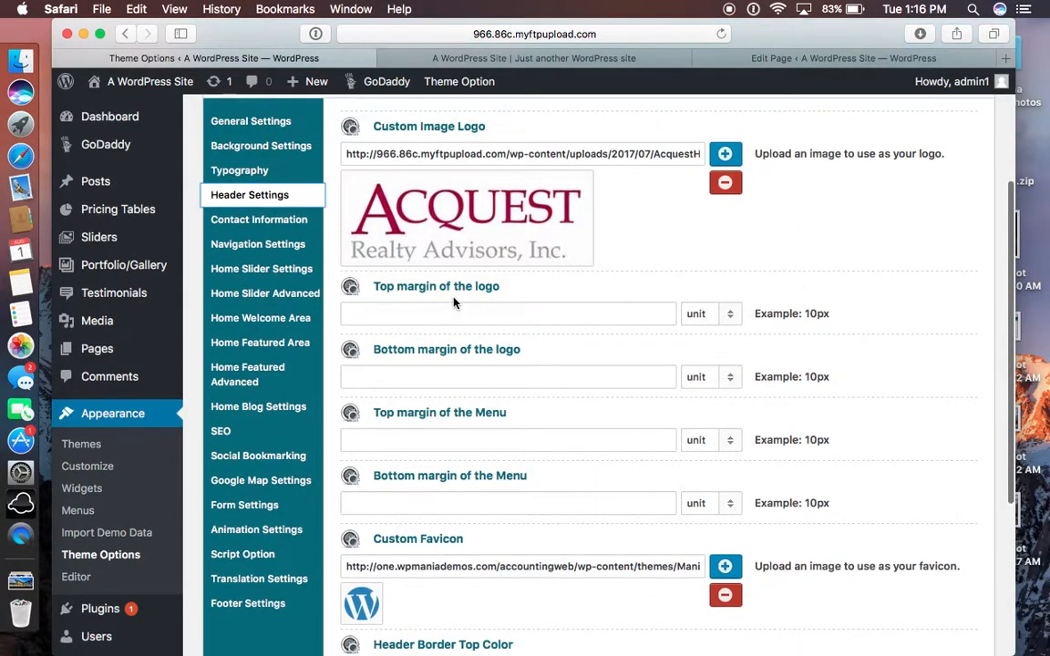
pyautogui.scroll(-2, 453, 302)
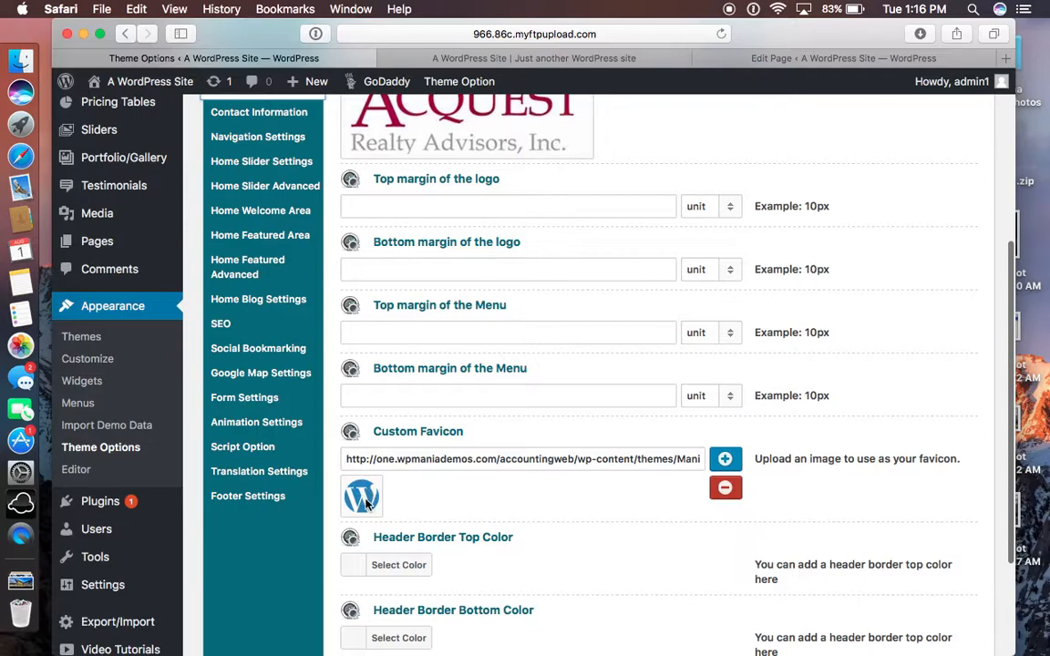
pyautogui.scroll(2, 362, 506)
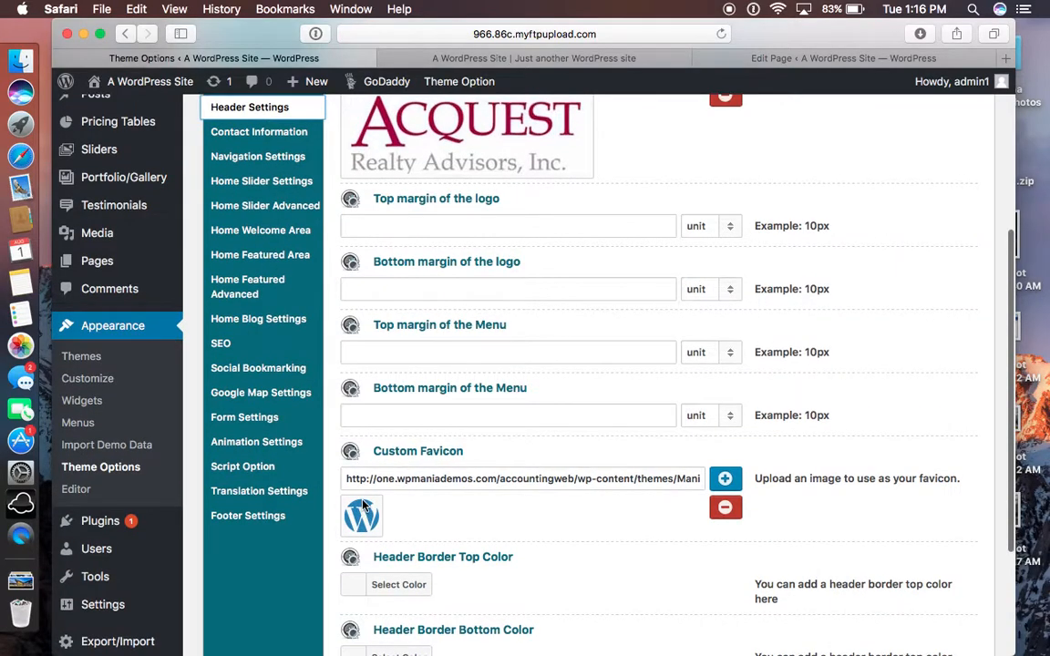
# Open the Contact Information settings and examine the HTML code in the "Tap to Call" Phone Number field.
pyautogui.click(276, 146)
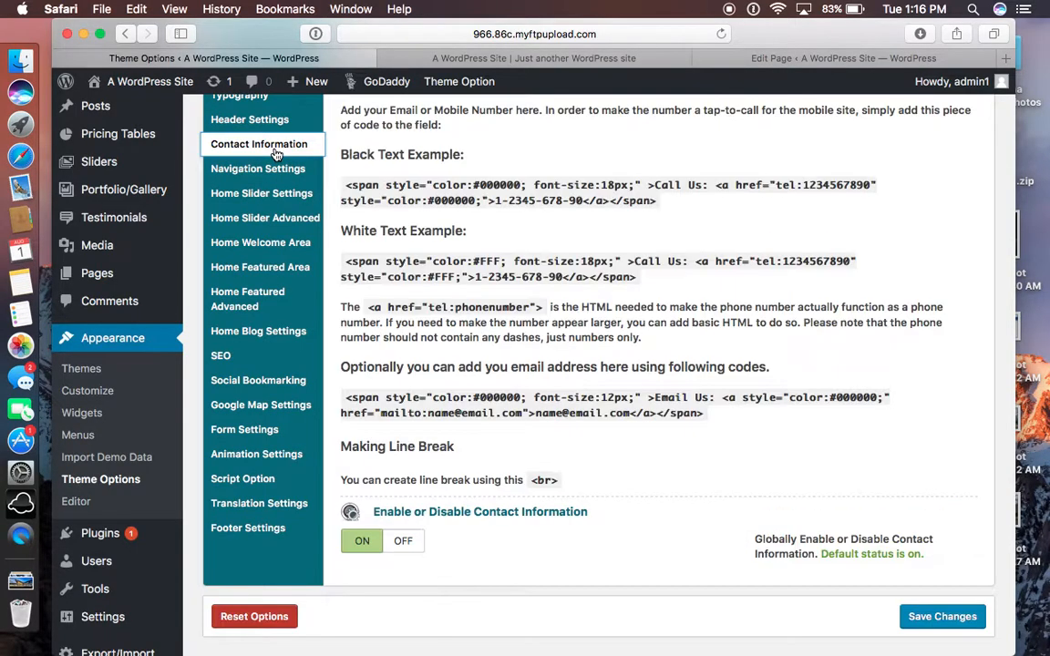
pyautogui.scroll(4, 420, 259)
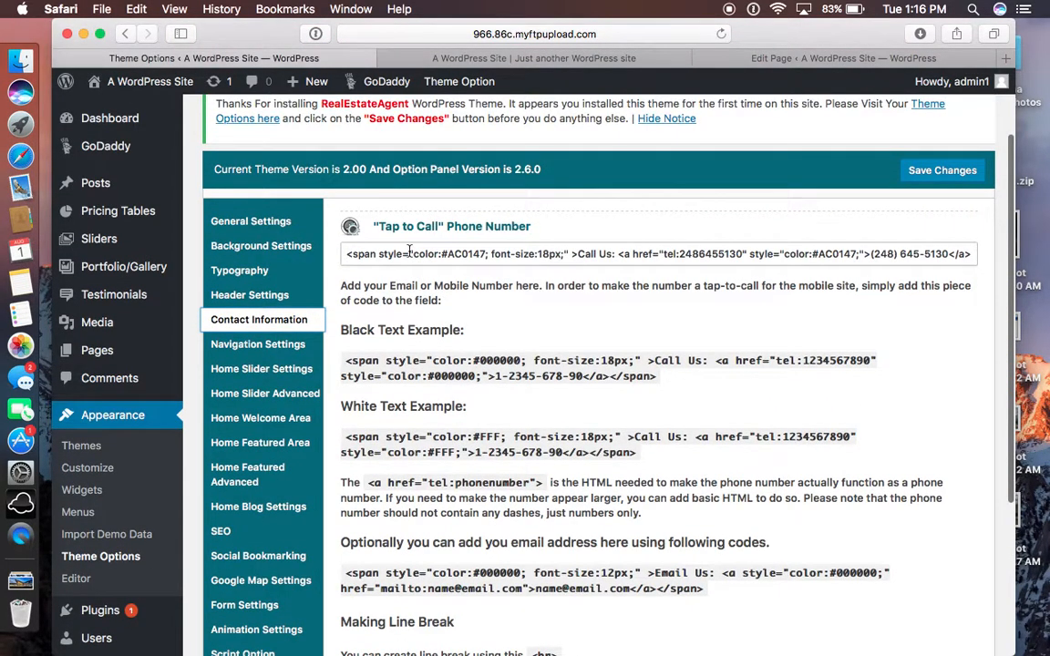
pyautogui.moveTo(409, 254); pyautogui.dragTo(540, 253)
pyautogui.click(580, 254)
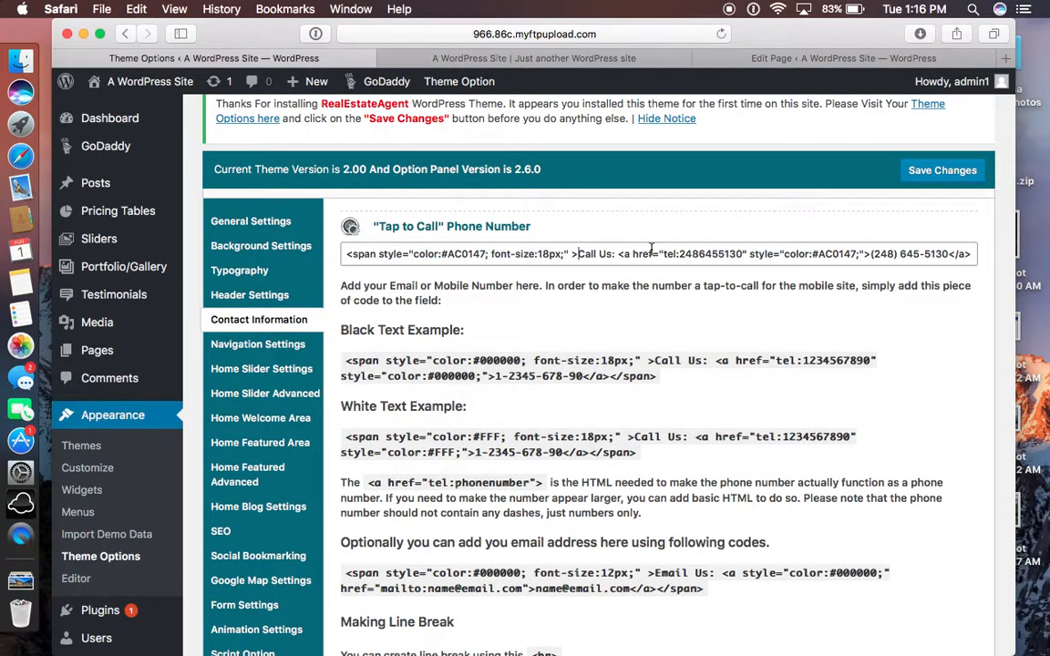
pyautogui.moveTo(797, 253); pyautogui.dragTo(1009, 263)
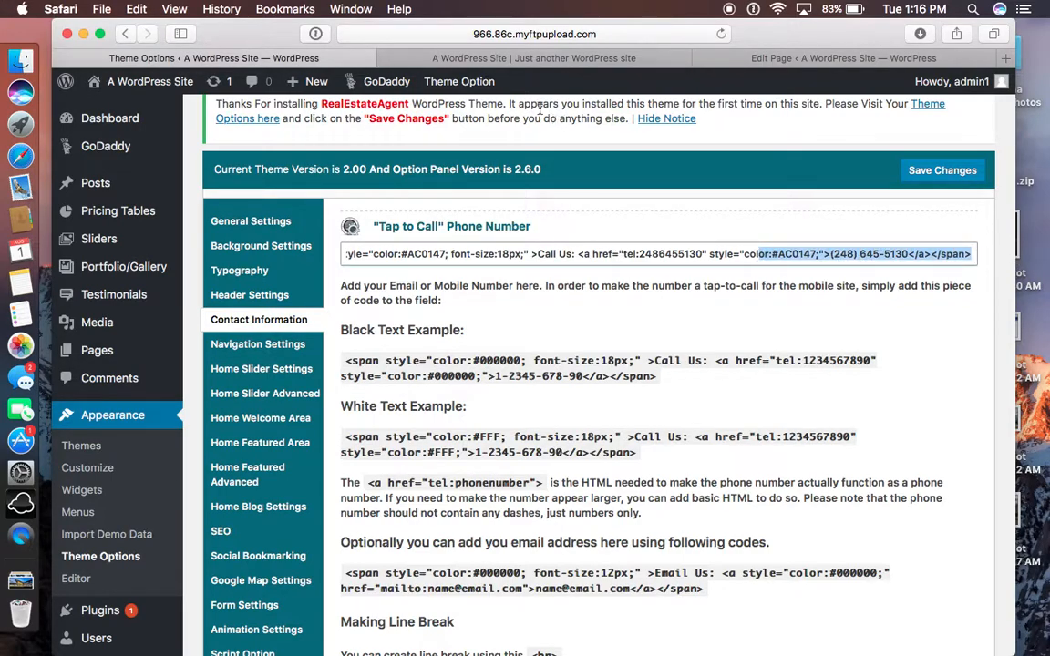
# Reload the live home page to check the phone number in its header, and return to the Contact Information settings.
pyautogui.click(423, 56)
pyautogui.press('super+r')
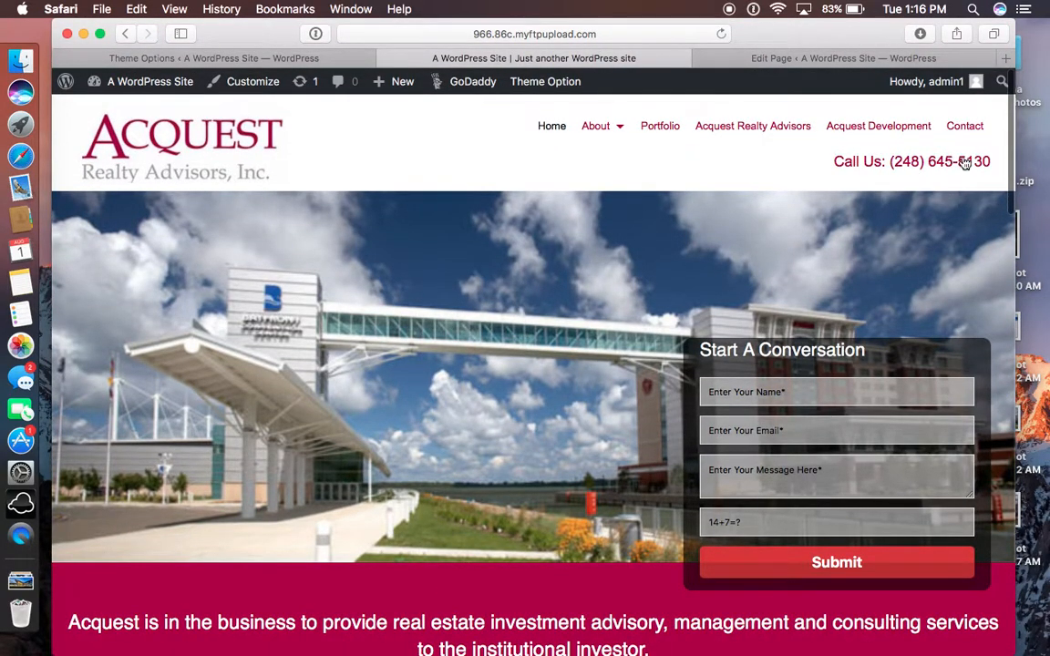
pyautogui.click(336, 58)
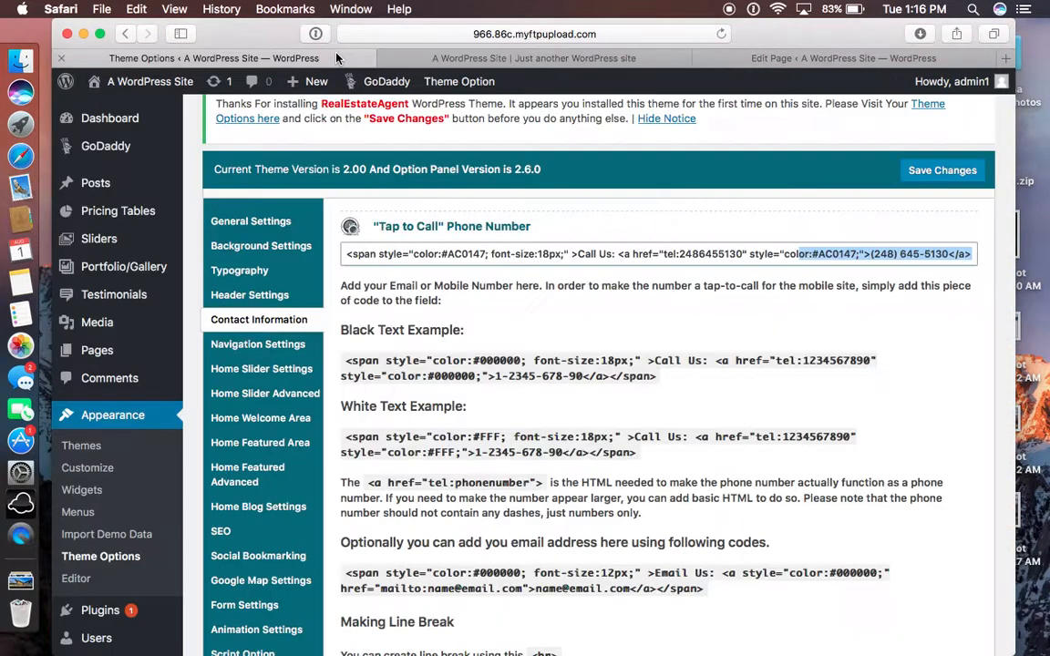
# Compare the header phone number on the live home page with the HTML code in the "Tap to Call" Phone Number field.
pyautogui.click(410, 57)
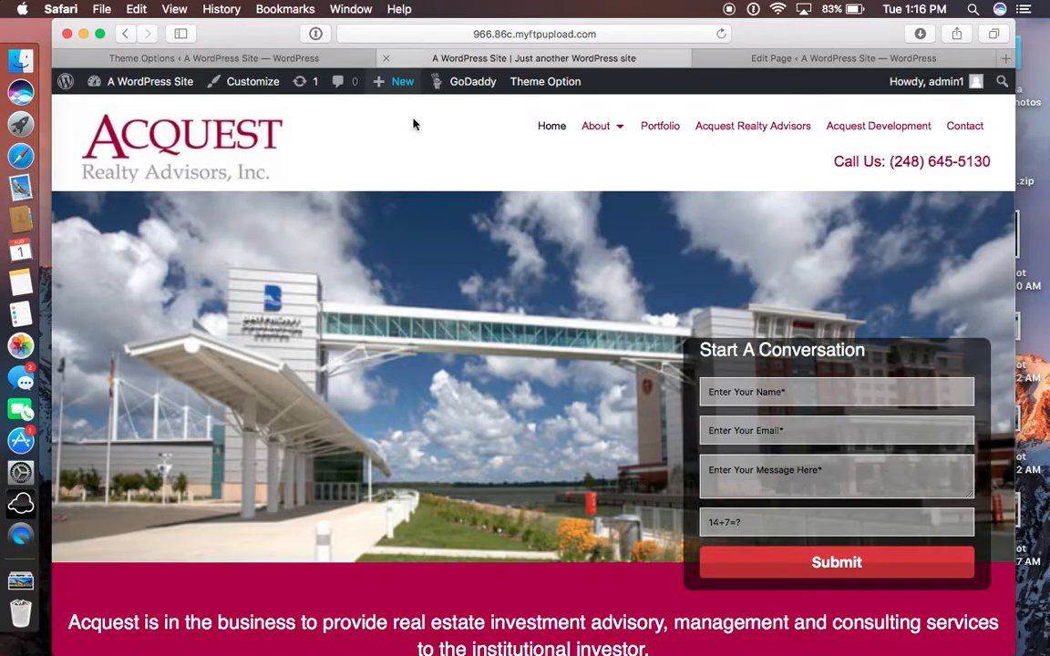
pyautogui.click(209, 58)
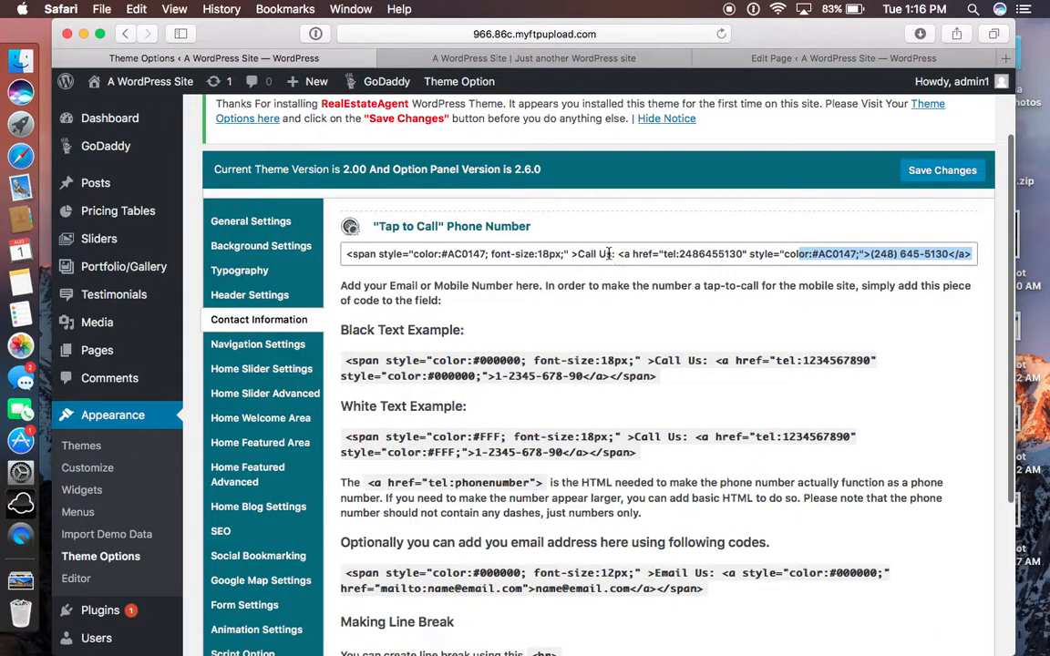
pyautogui.click(609, 253)
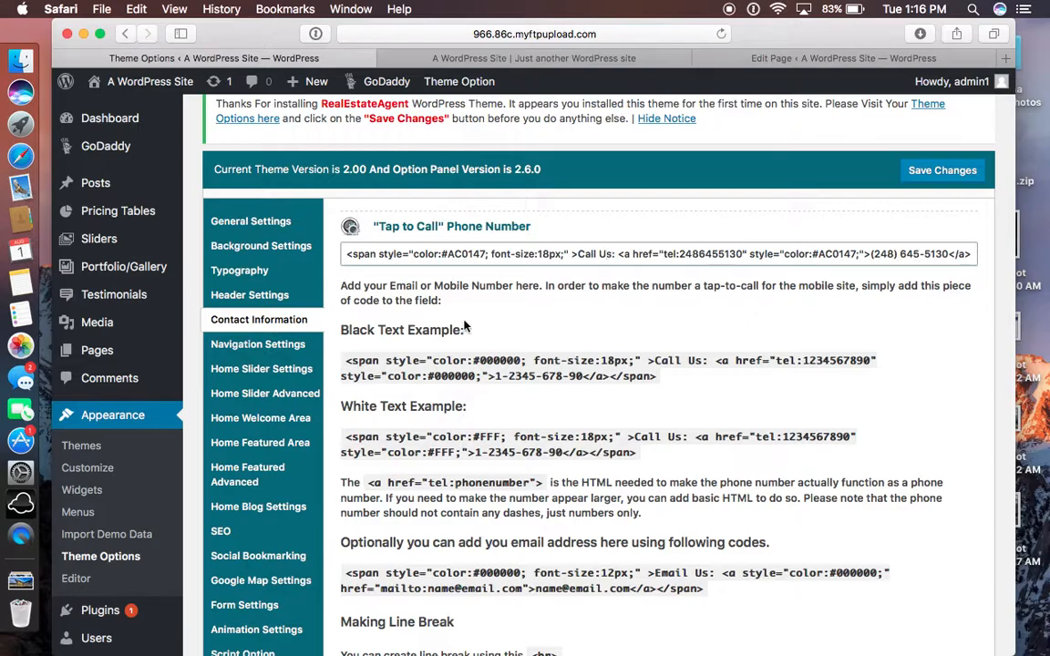
# Review the Navigation Settings, including the header menu colors and the mobile menu colors.
pyautogui.scroll(-3, 456, 319)
pyautogui.click(284, 269)
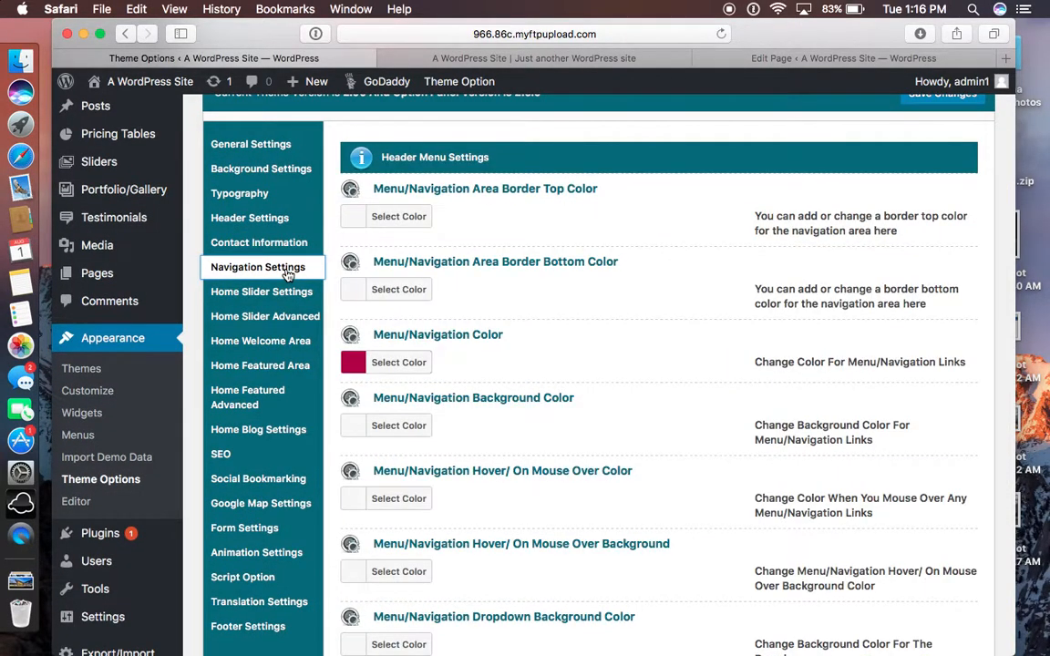
pyautogui.scroll(-5, 406, 336)
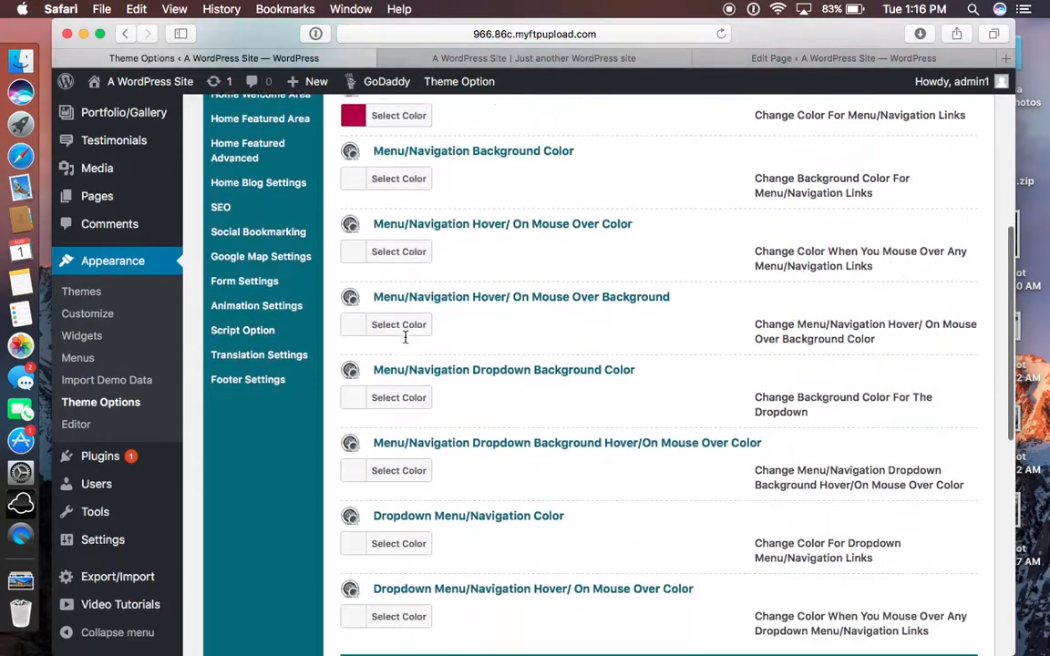
pyautogui.scroll(-5, 406, 323)
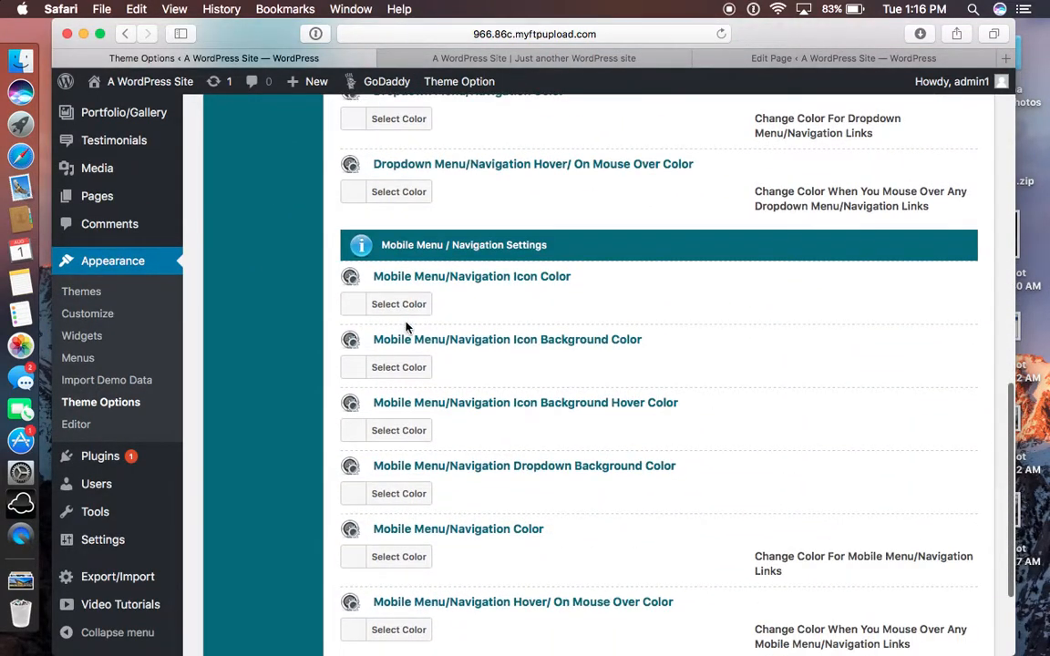
pyautogui.scroll(10, 406, 329)
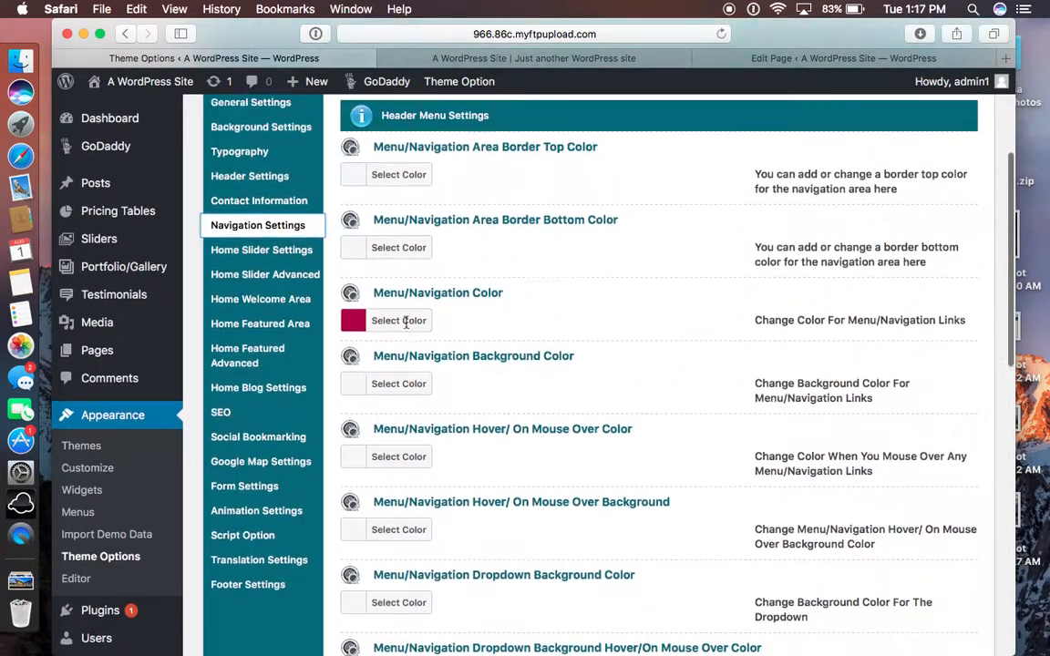
# Review the Home Slider Settings, including the slider selection and the video, static image and external shortcode replacements.
pyautogui.click(290, 264)
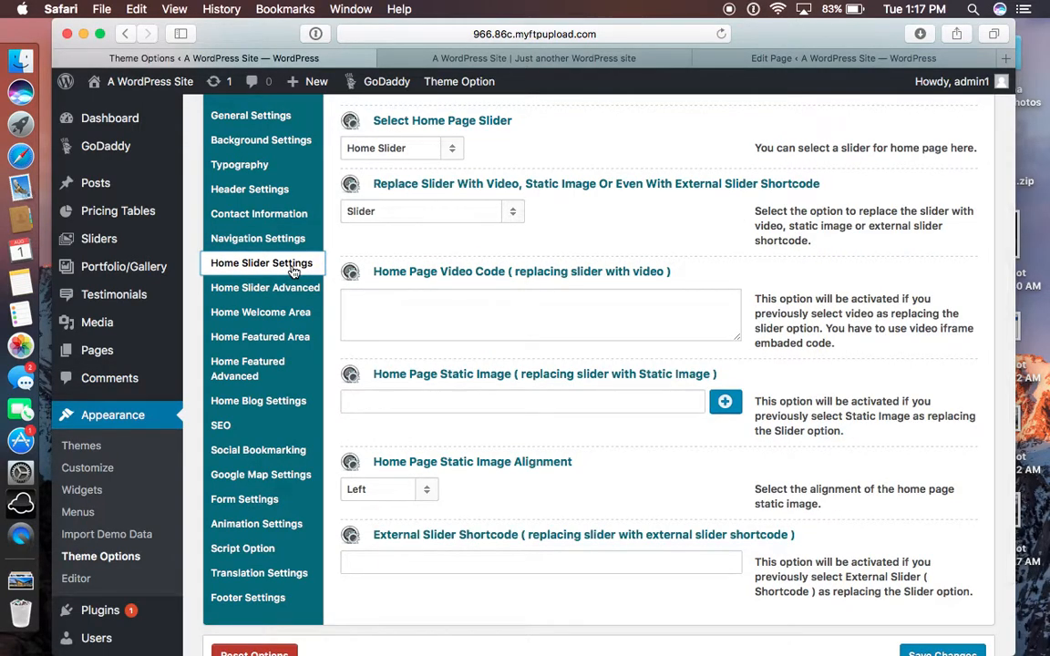
pyautogui.scroll(1, 382, 273)
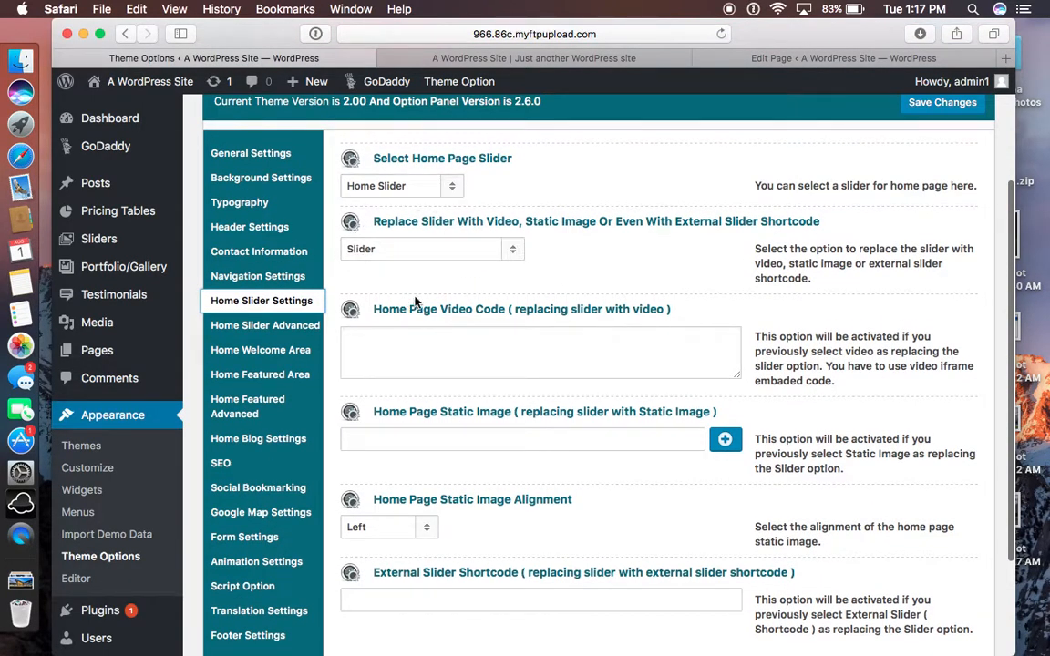
pyautogui.scroll(-2, 372, 301)
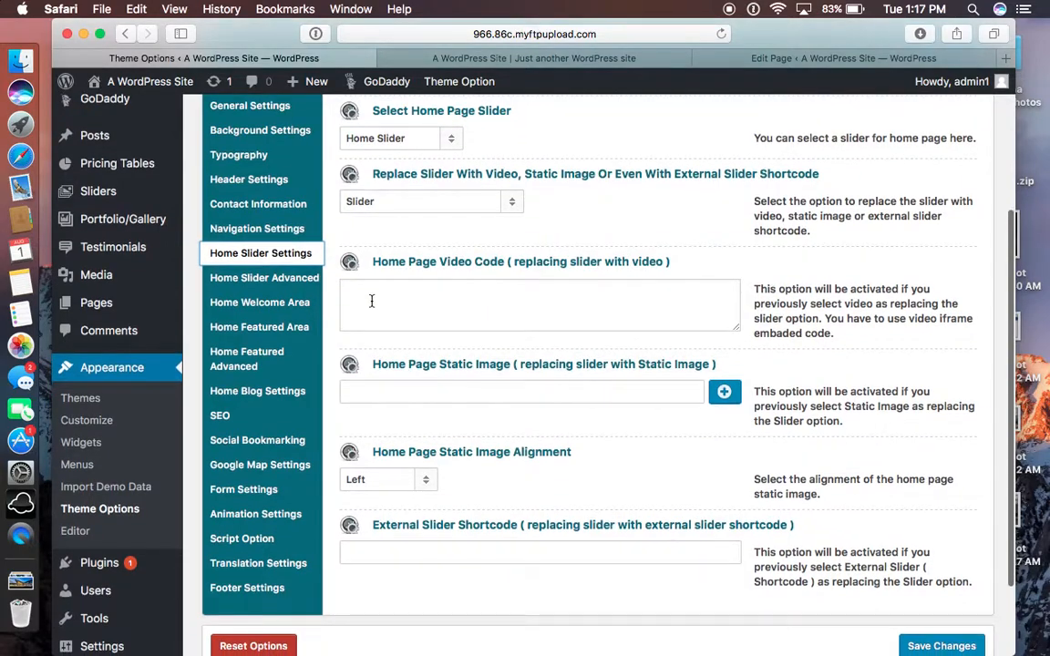
# Examine the Home Slider Advanced switches and compare the lead capture form option with the form on the live home page.
pyautogui.click(299, 301)
pyautogui.click(287, 286)
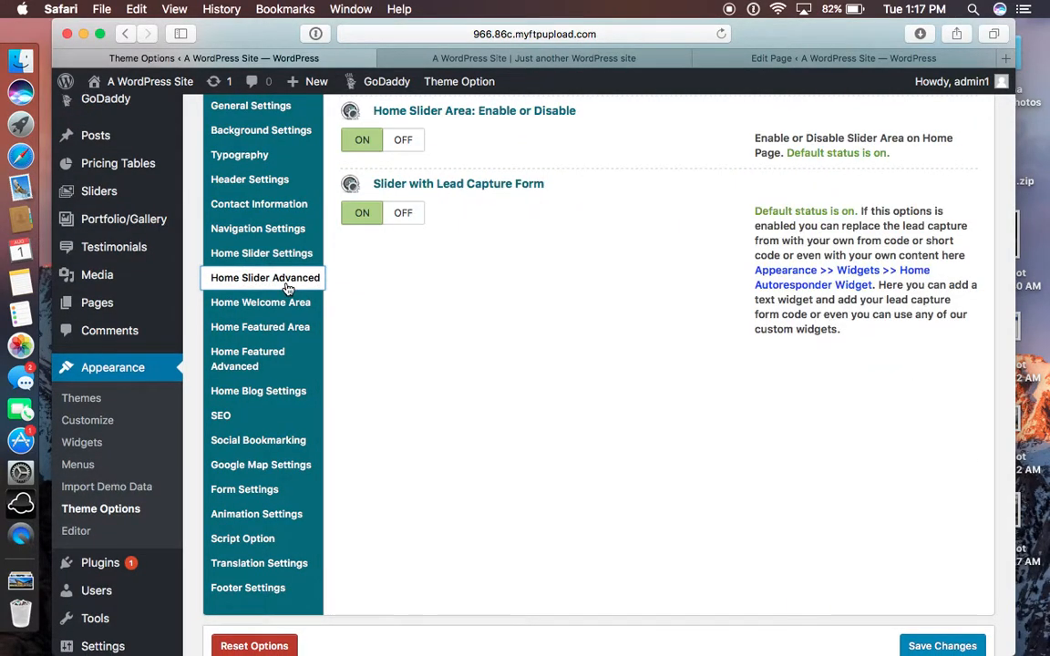
pyautogui.scroll(5, 444, 352)
pyautogui.scroll(-3, 444, 353)
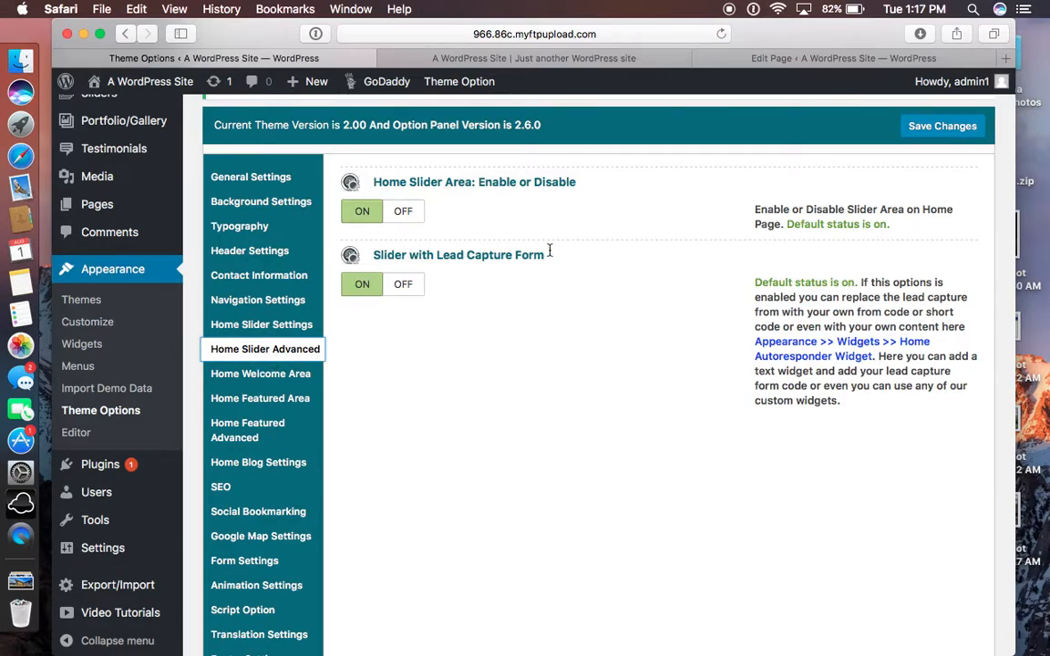
pyautogui.click(493, 59)
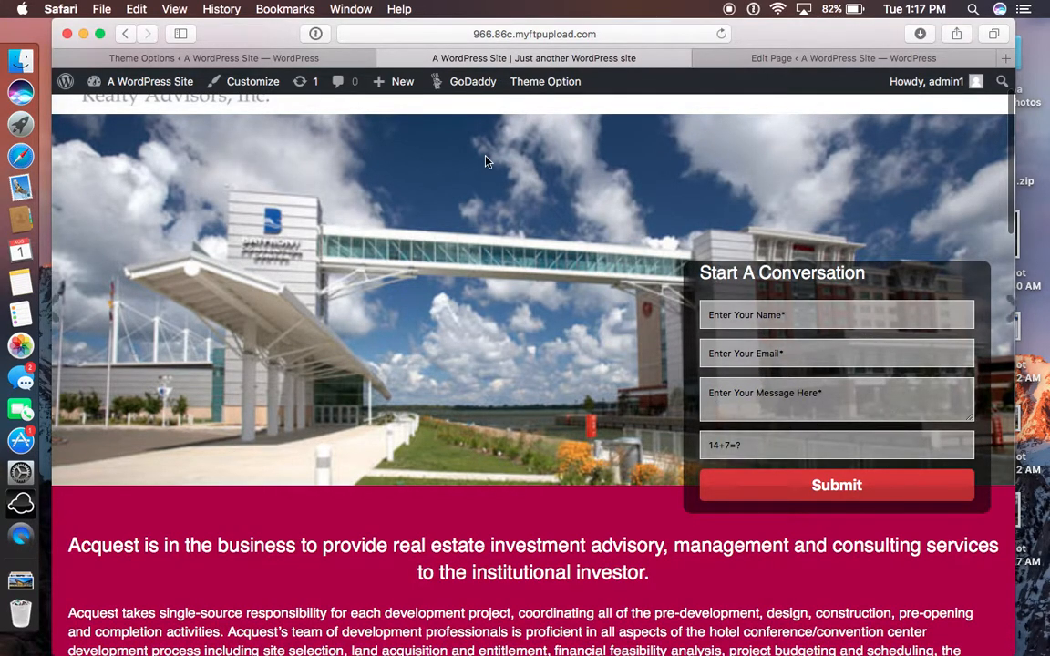
pyautogui.click(277, 57)
pyautogui.scroll(-3, 367, 327)
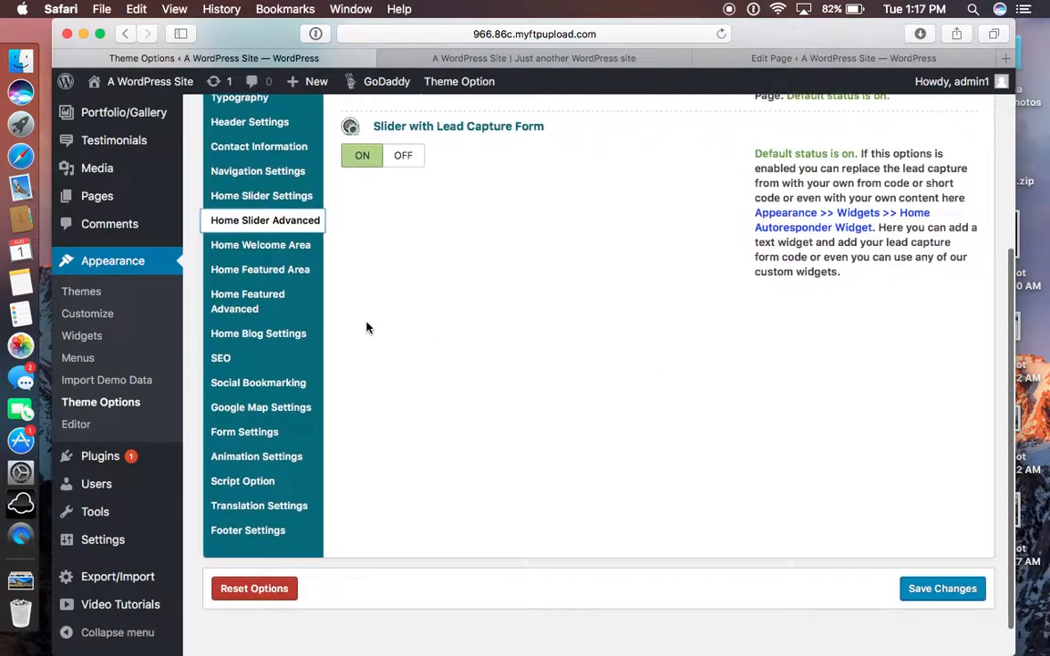
# Open the Home Welcome Area settings and compare the welcome text with the matching section on the live home page.
pyautogui.click(274, 245)
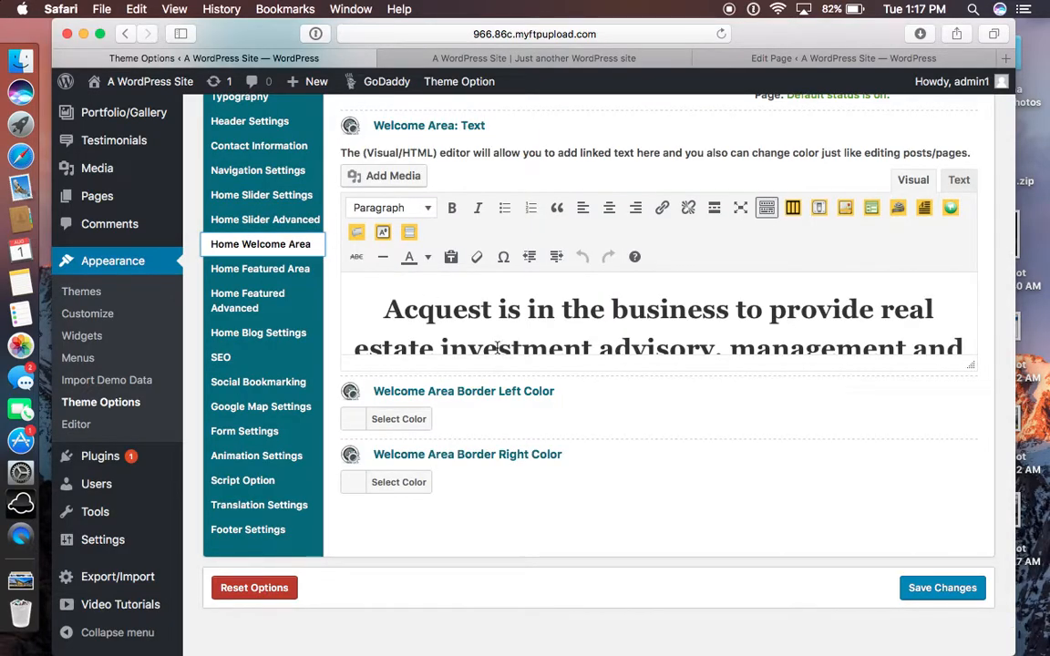
pyautogui.scroll(-2, 497, 347)
pyautogui.moveTo(402, 76)
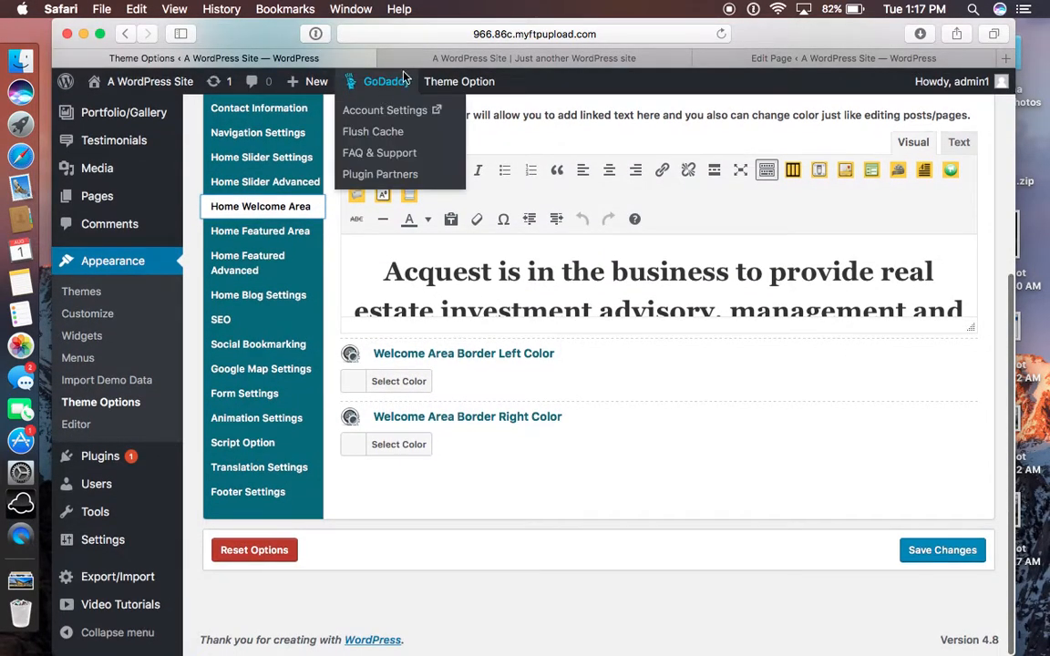
pyautogui.click(417, 58)
pyautogui.scroll(-5, 377, 303)
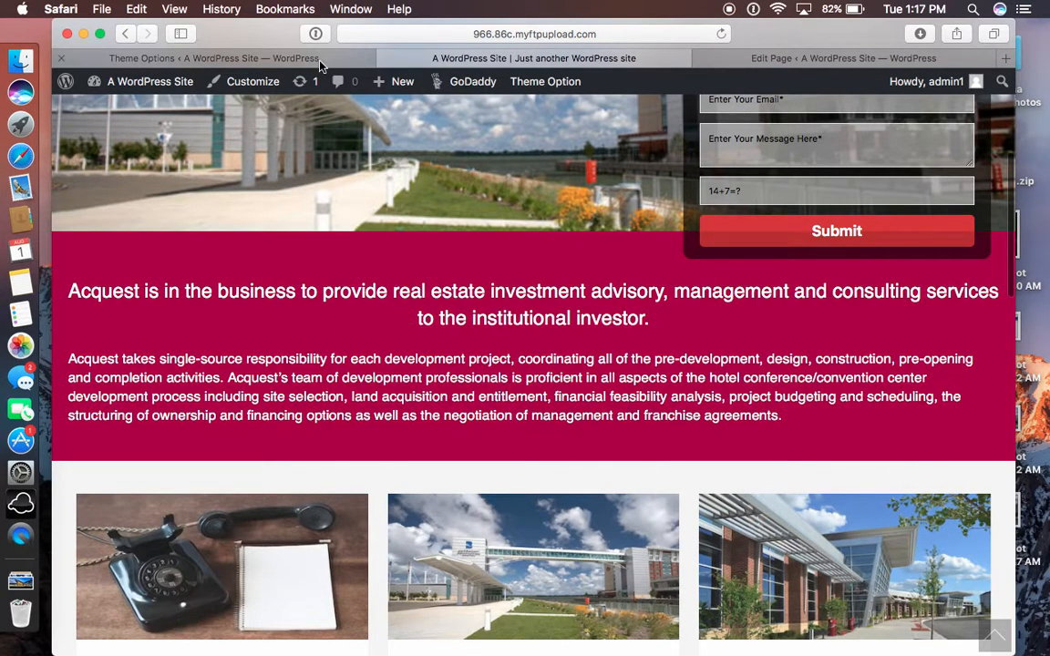
pyautogui.click(318, 60)
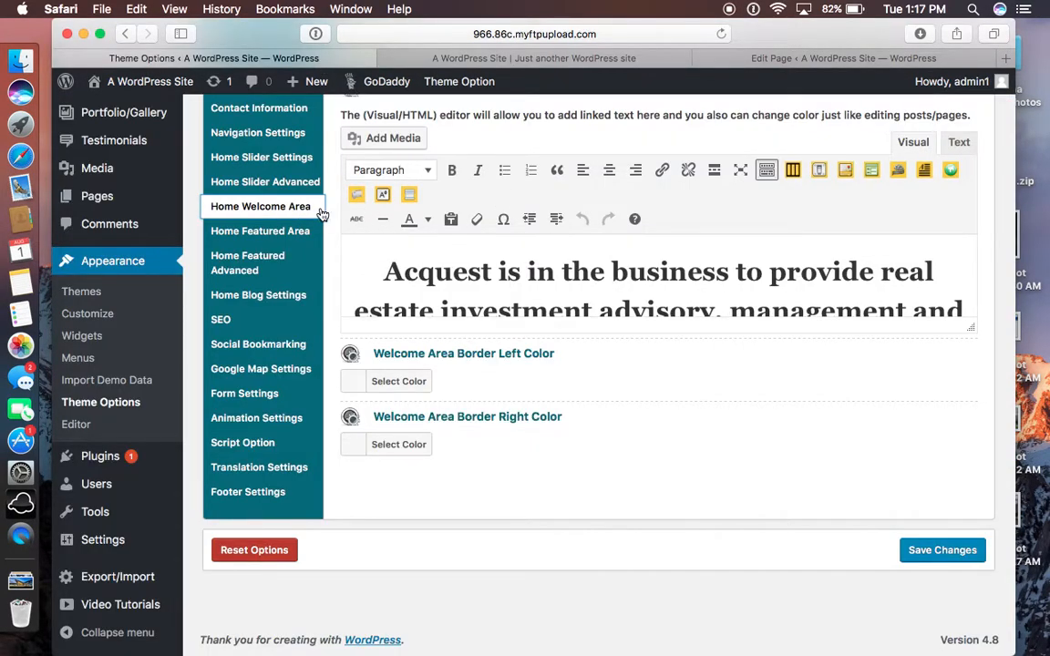
# Enlarge the Welcome Area text editor and set the paragraph starting "Acquest takes single-source responsibility" to black text.
pyautogui.moveTo(972, 331); pyautogui.dragTo(960, 543)
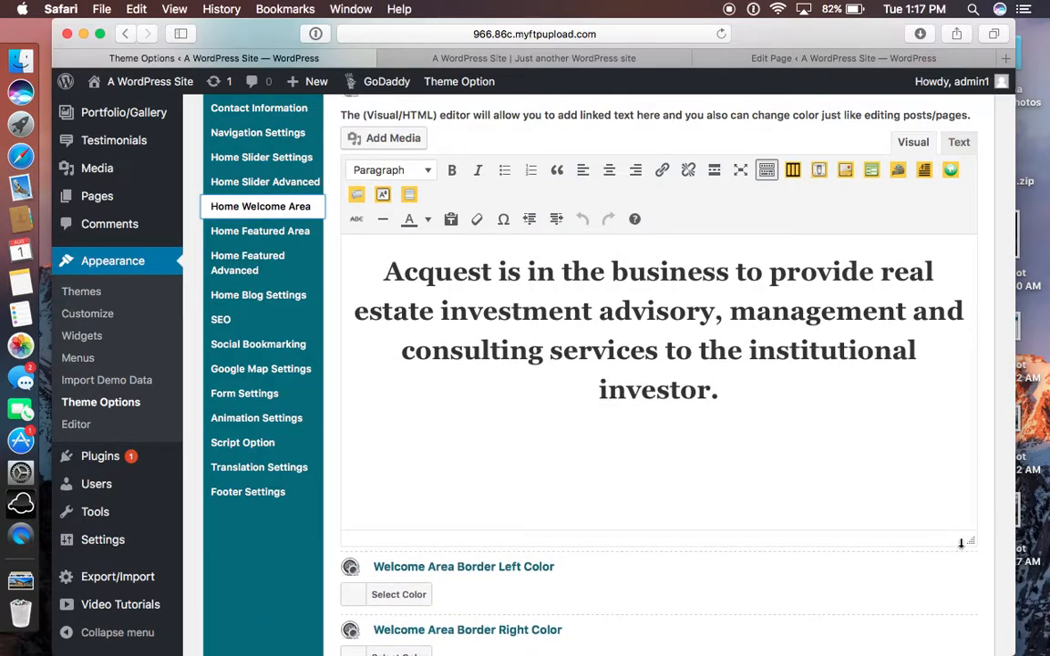
pyautogui.scroll(-1, 828, 460)
pyautogui.click(359, 363)
pyautogui.moveTo(359, 363); pyautogui.dragTo(713, 511)
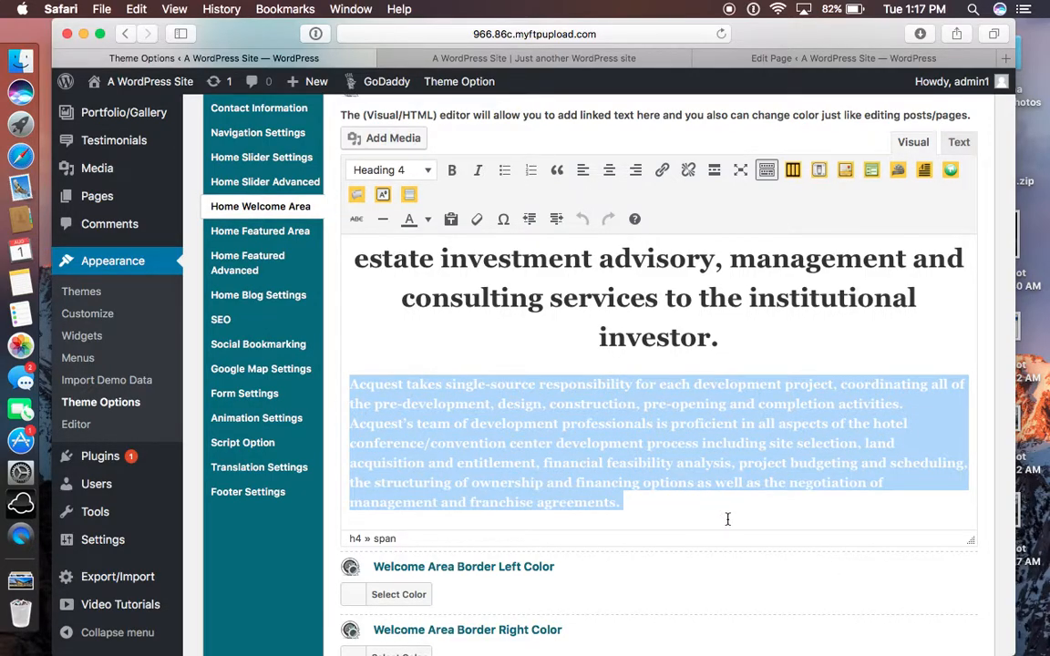
pyautogui.click(410, 221)
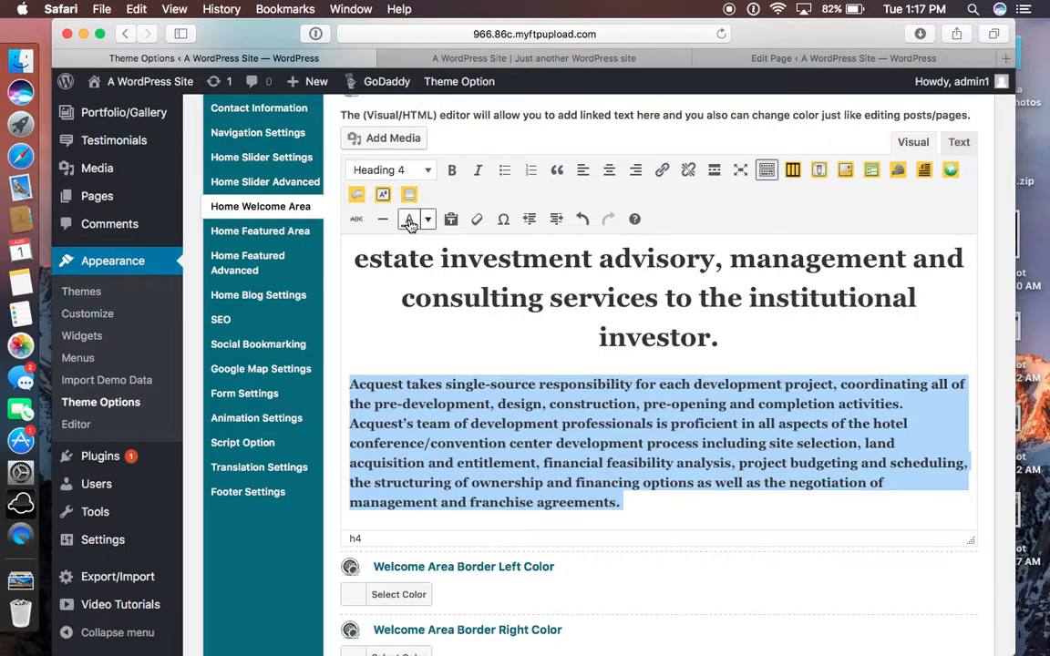
# Set the paragraph starting "Acquest takes single-source responsibility" to white text and save the changes.
pyautogui.click(591, 443)
pyautogui.moveTo(675, 506); pyautogui.dragTo(353, 383)
pyautogui.click(427, 218)
pyautogui.click(521, 291)
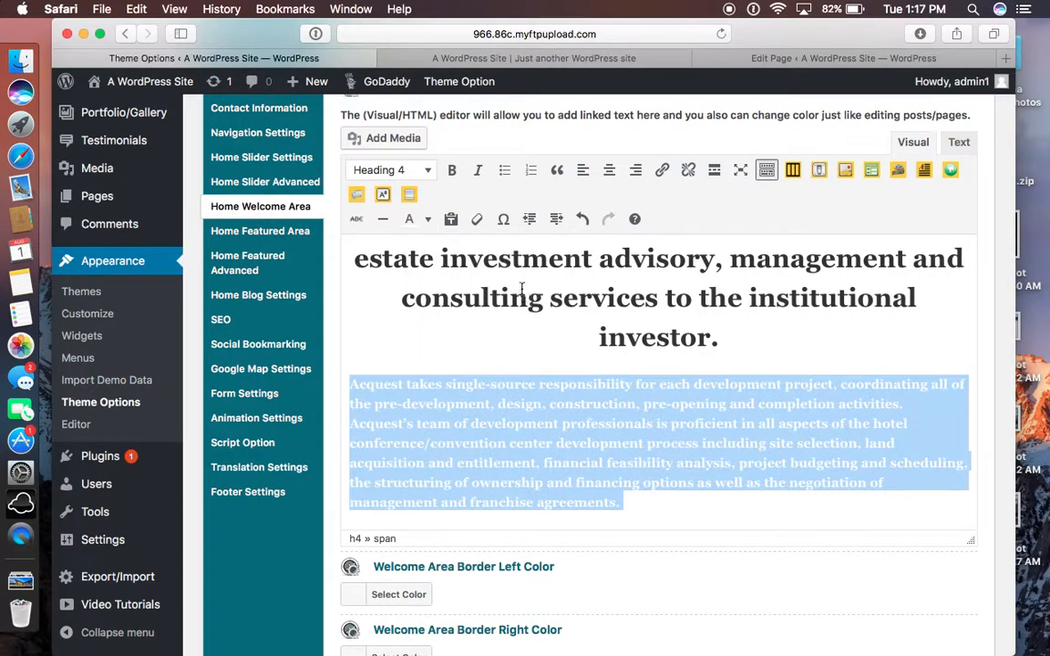
pyautogui.scroll(-3, 597, 583)
pyautogui.click(942, 590)
pyautogui.scroll(3, 662, 522)
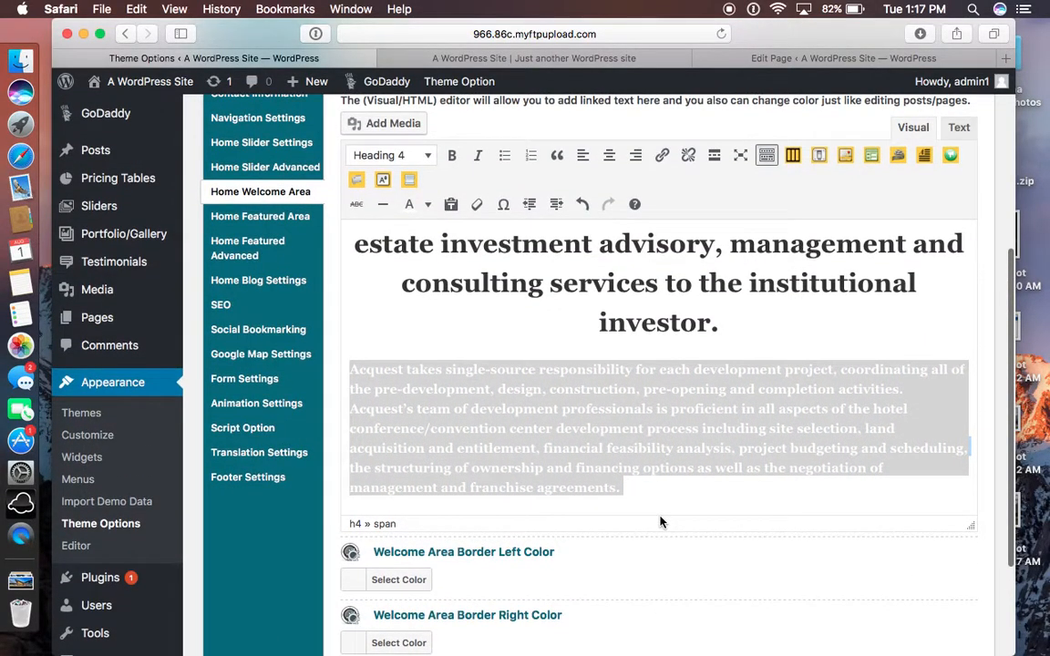
# Open the Home Featured Area settings and compare the featured item list with the boxes on the live home page.
pyautogui.click(258, 221)
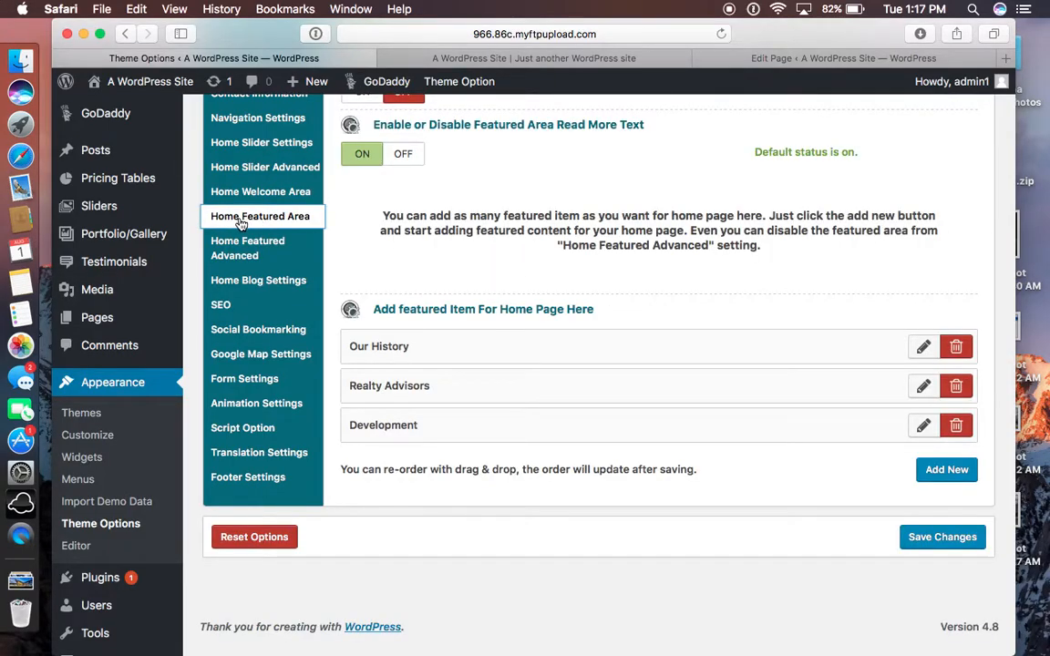
pyautogui.click(412, 53)
pyautogui.scroll(-5, 448, 299)
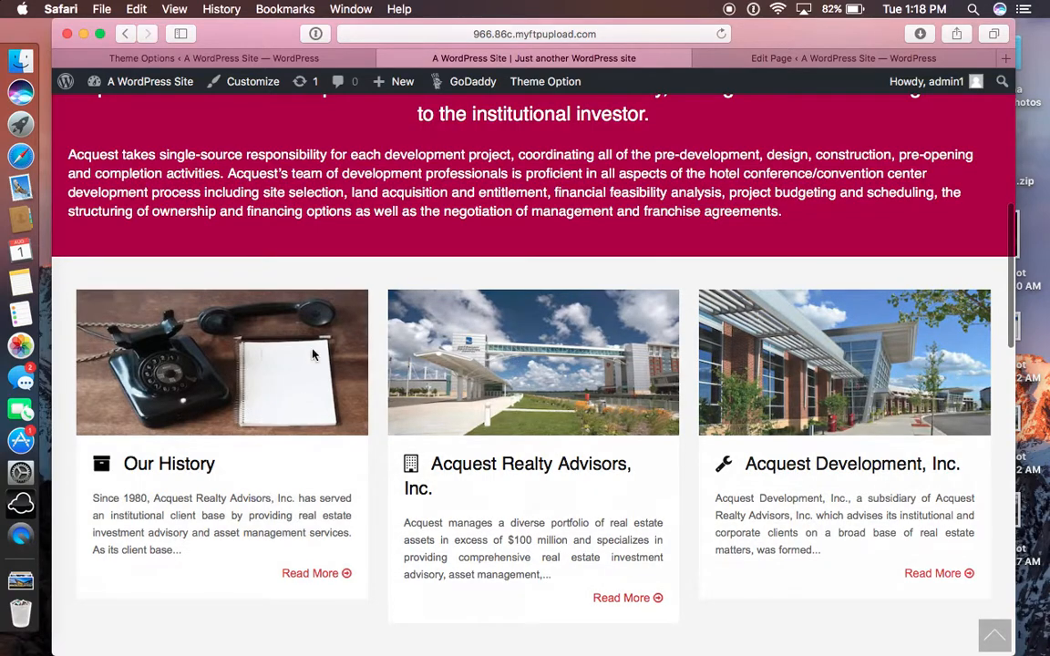
pyautogui.click(266, 57)
pyautogui.scroll(-3, 727, 239)
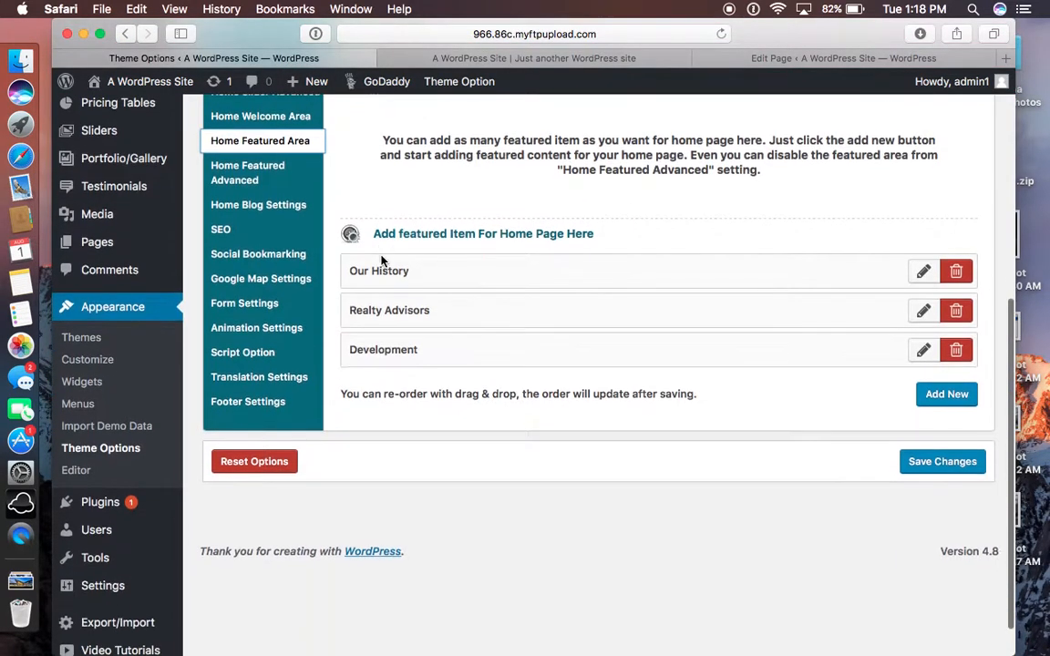
# Expand the Our History featured item and examine its title and the page choices for its featured content.
pyautogui.click(923, 272)
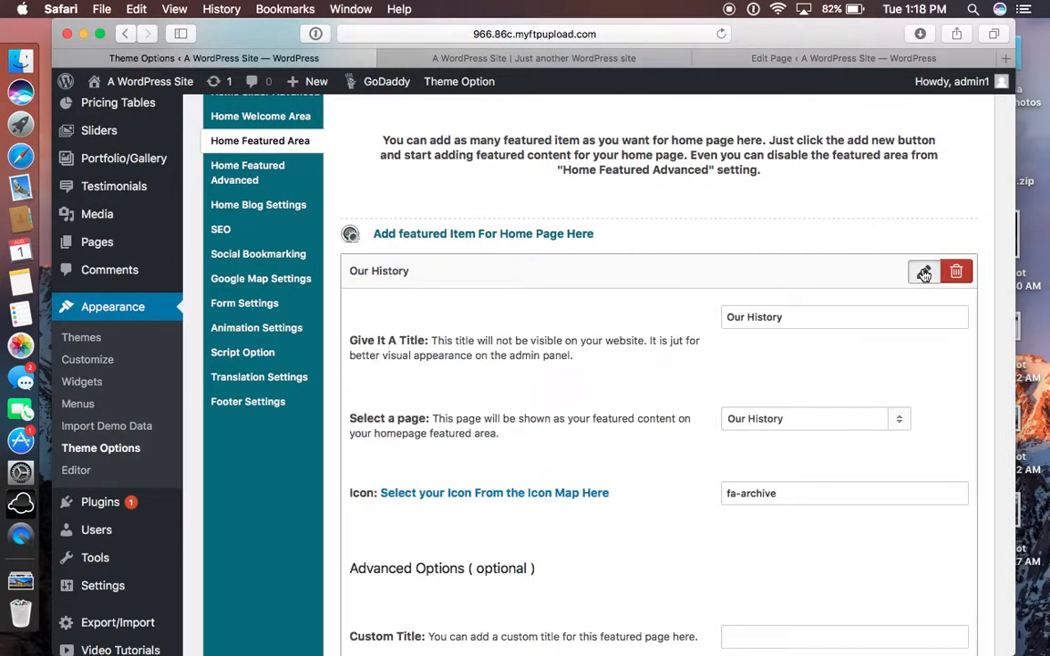
pyautogui.scroll(-1, 844, 356)
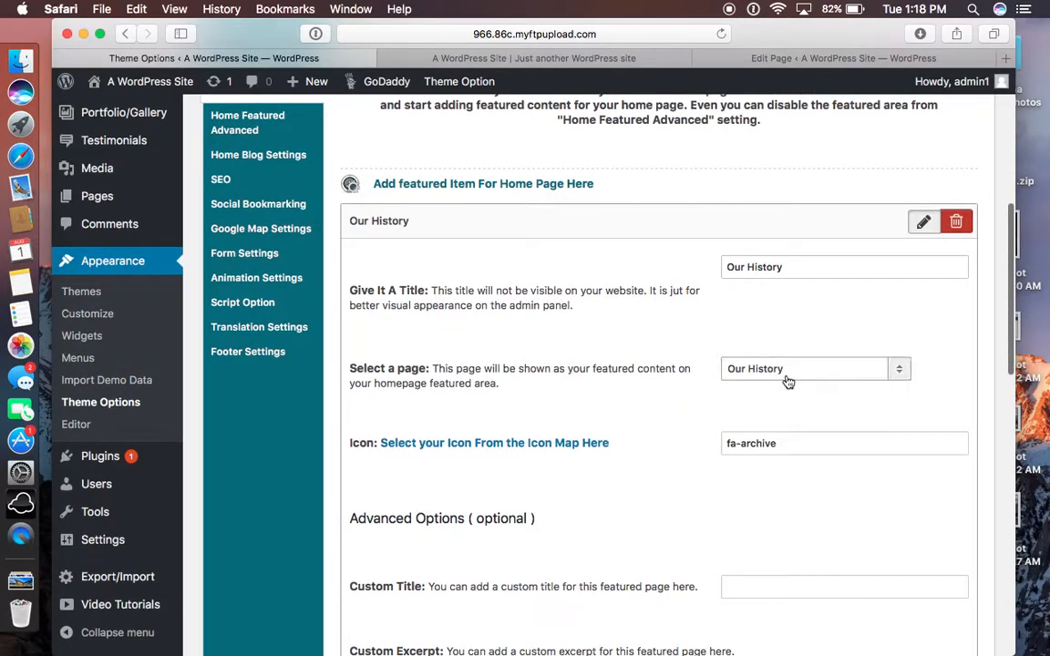
pyautogui.scroll(-2, 788, 382)
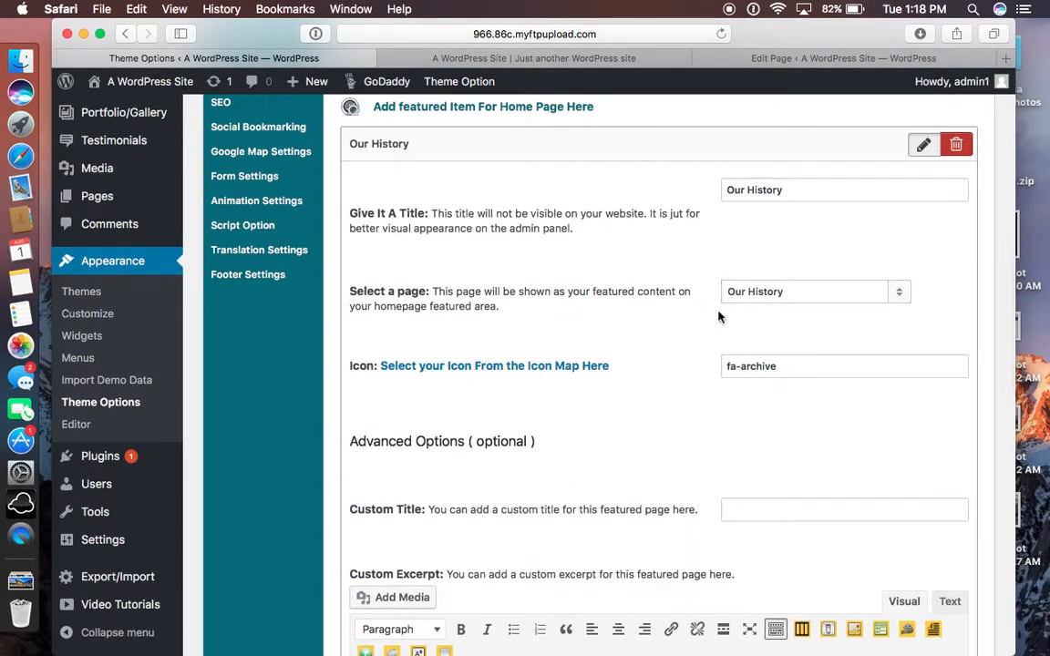
pyautogui.click(761, 293)
pyautogui.click(761, 295)
# Open the icon map in a new browser tab and look through the Font Awesome icons as far as fa-wrench.
pyautogui.rightClick(441, 370)
pyautogui.click(460, 370)
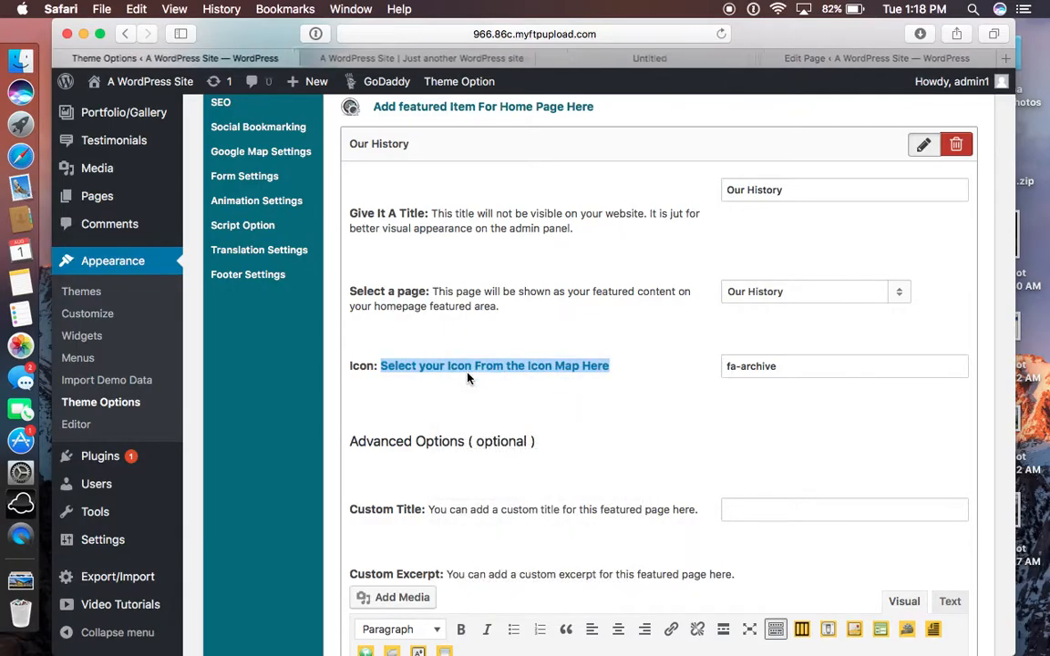
pyautogui.click(629, 59)
pyautogui.scroll(-5, 606, 365)
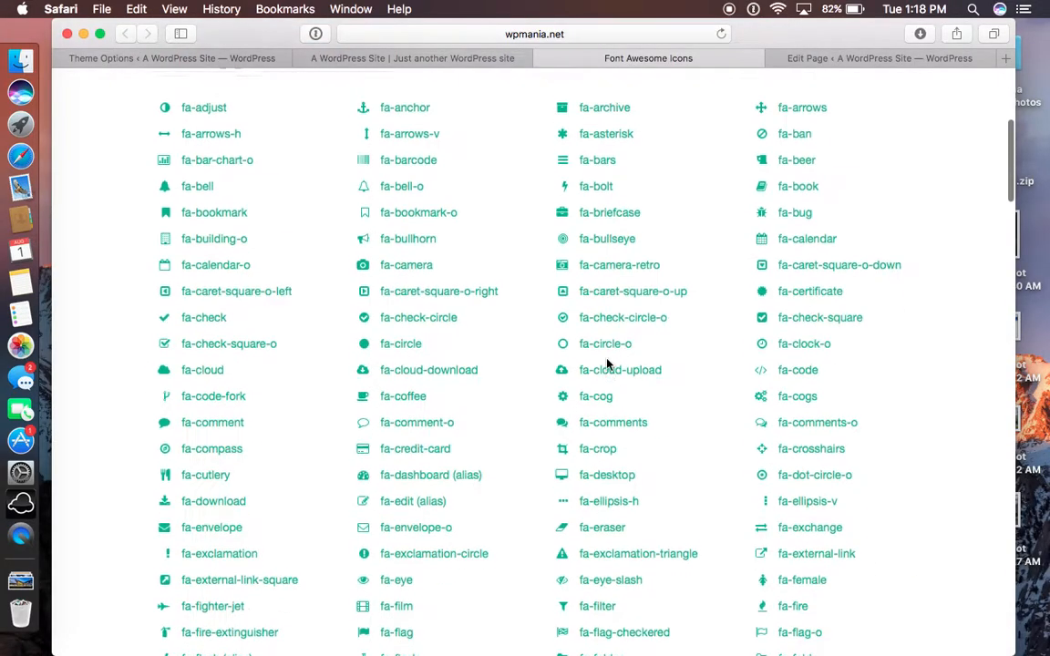
pyautogui.scroll(-15, 607, 363)
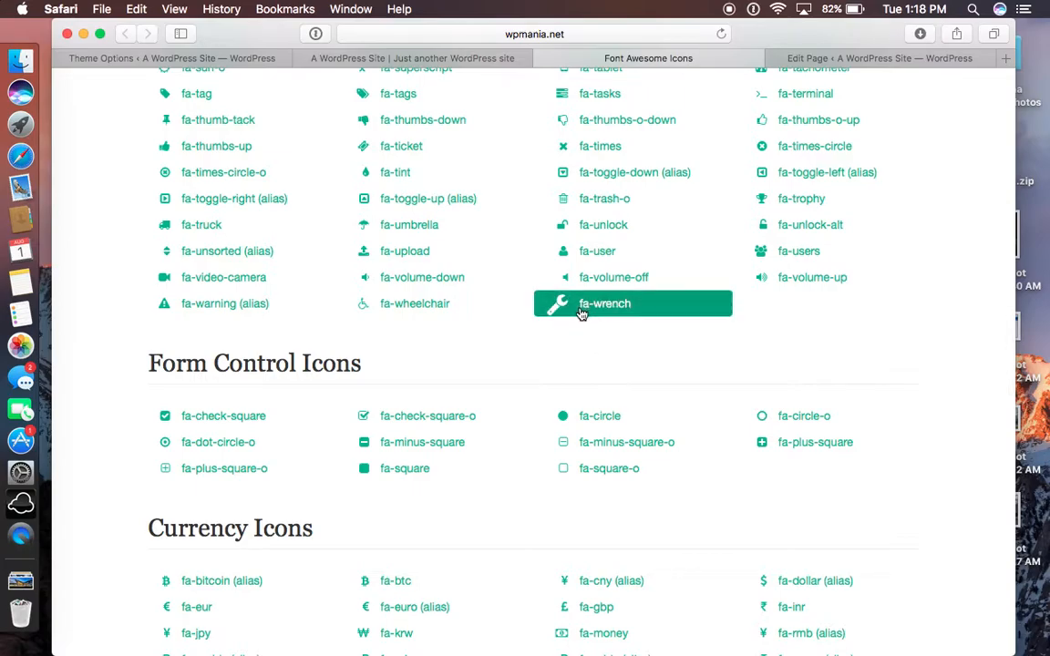
# Check the featured box icons on the live home page, and examine the Our History item's icon and optional advanced fields.
pyautogui.click(324, 58)
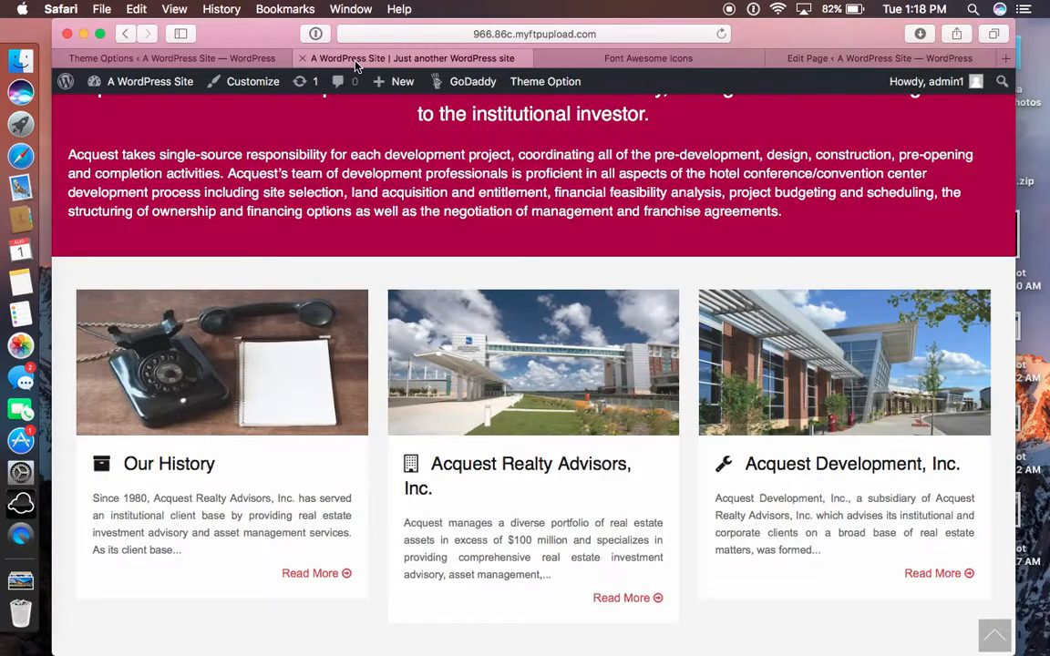
pyautogui.click(239, 57)
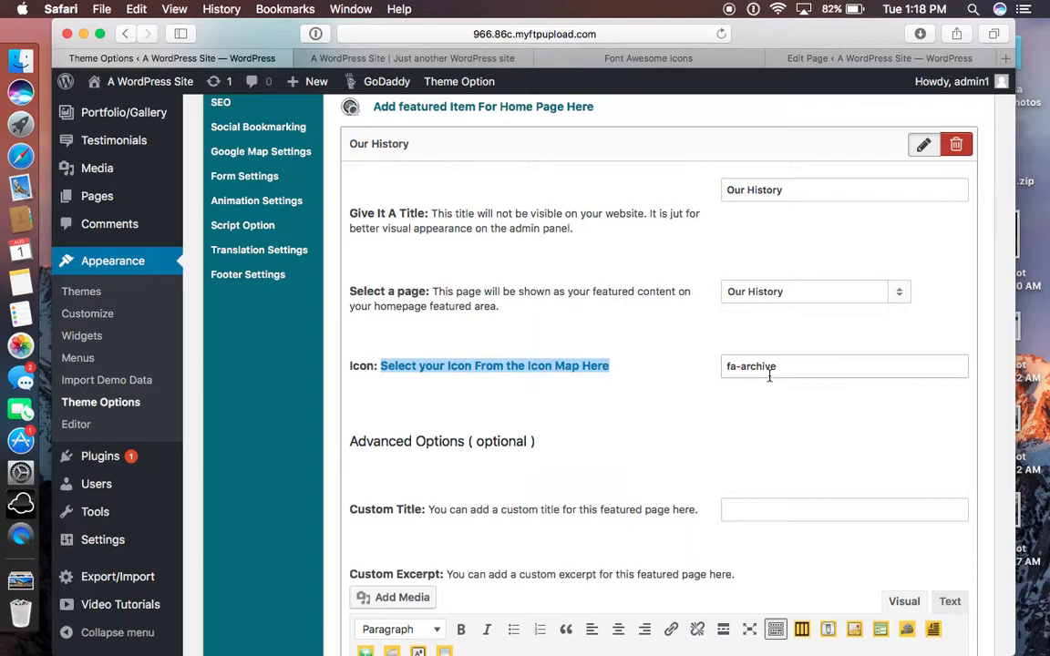
pyautogui.scroll(-4, 773, 368)
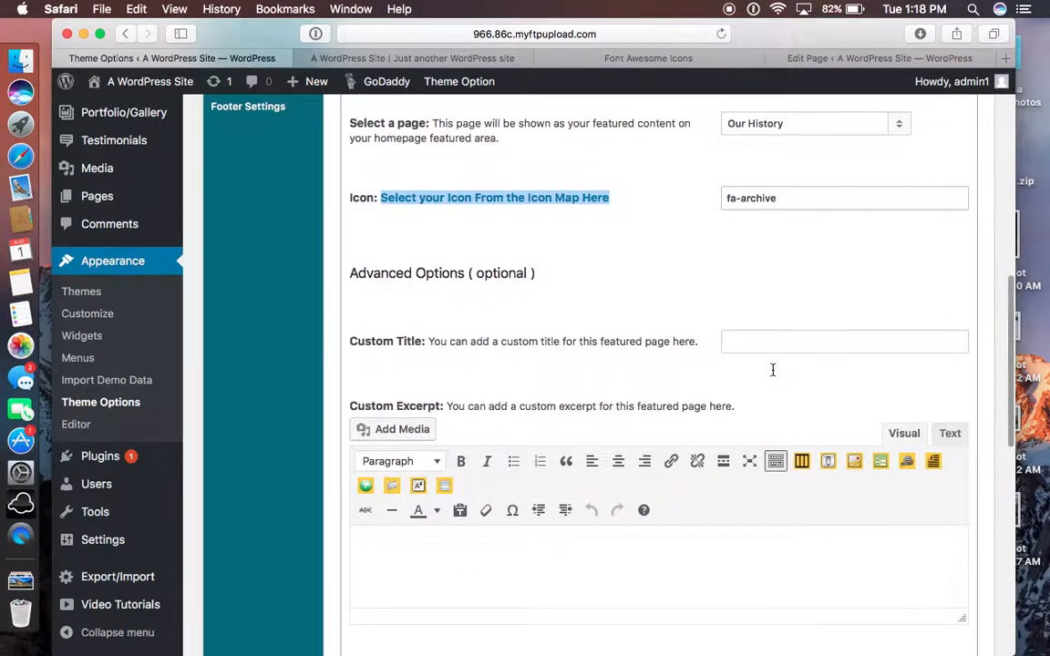
# Examine the Our History item's optional custom title, excerpt, read more text, background and color fields, checking the boxes on the live home page.
pyautogui.scroll(5, 474, 270)
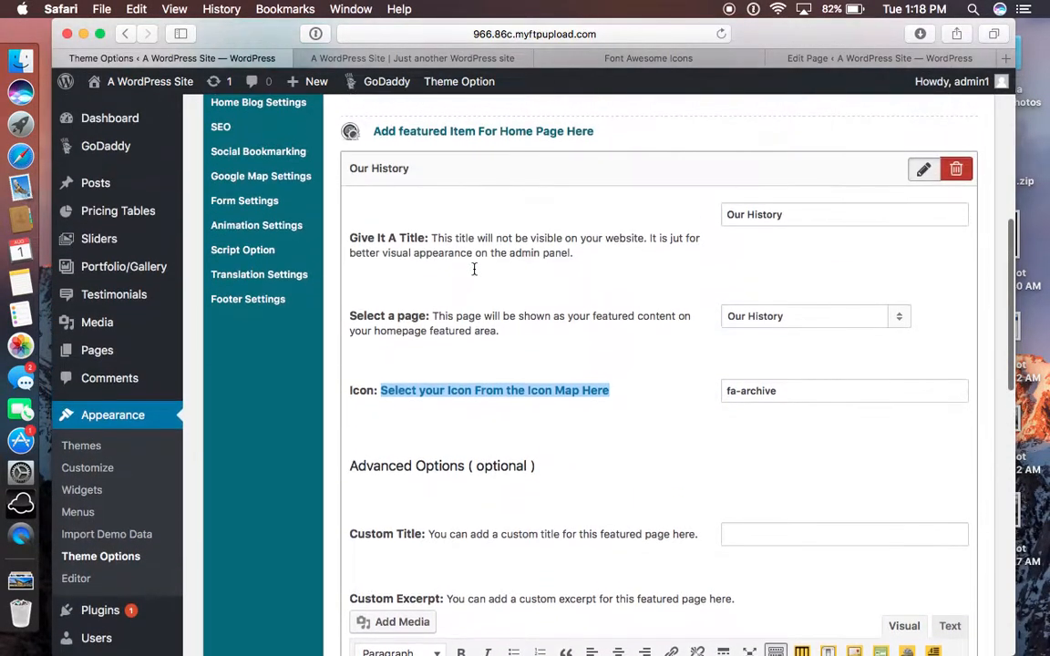
pyautogui.scroll(-4, 545, 416)
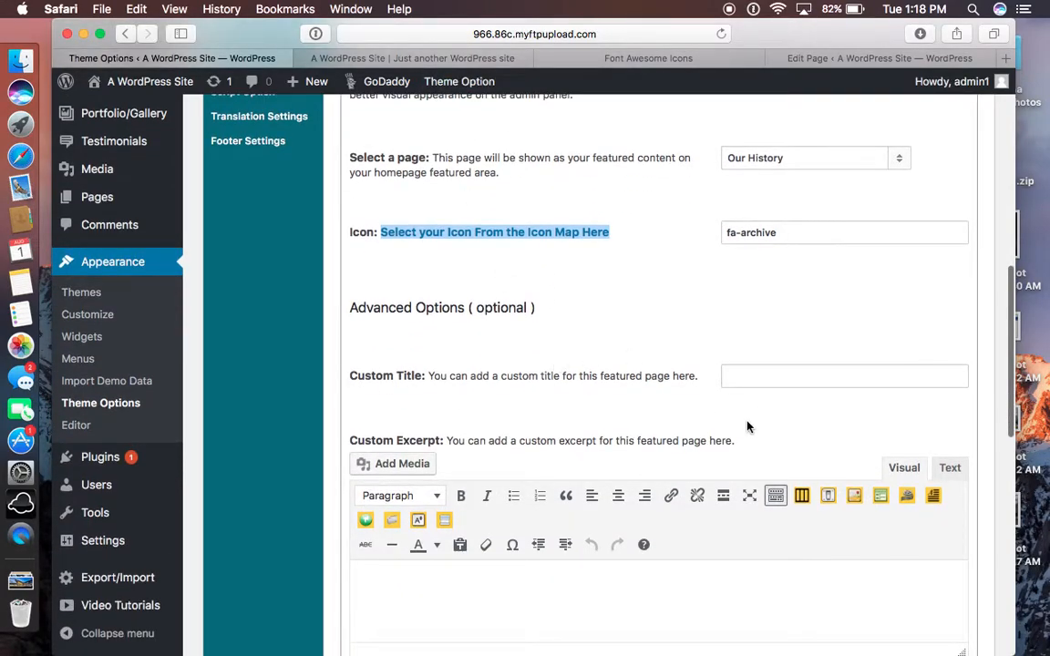
pyautogui.click(415, 58)
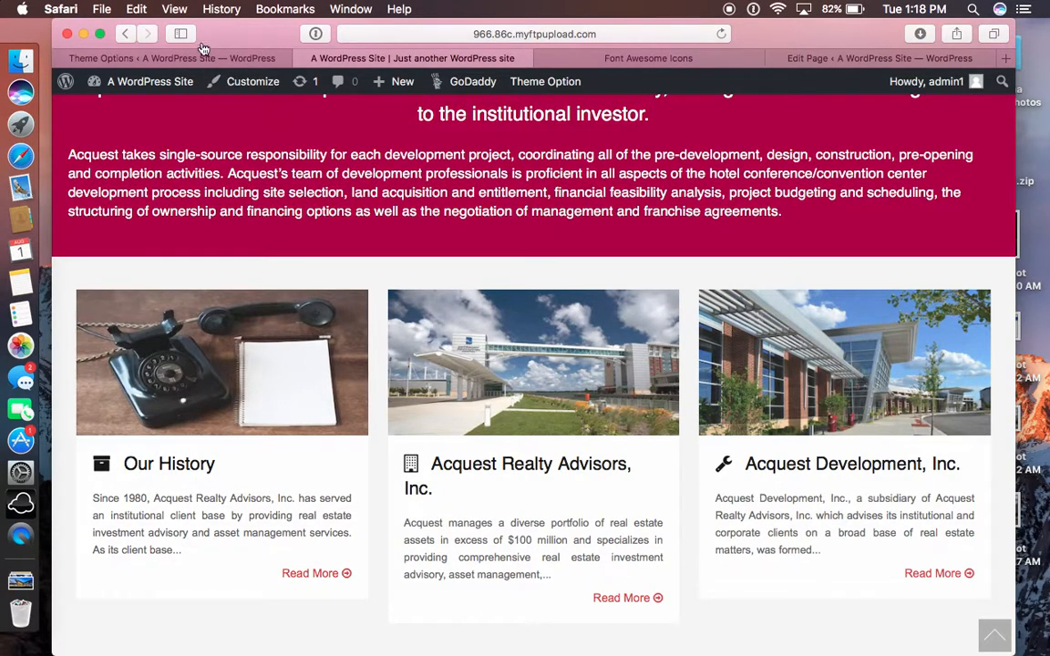
pyautogui.click(183, 58)
pyautogui.scroll(-4, 511, 401)
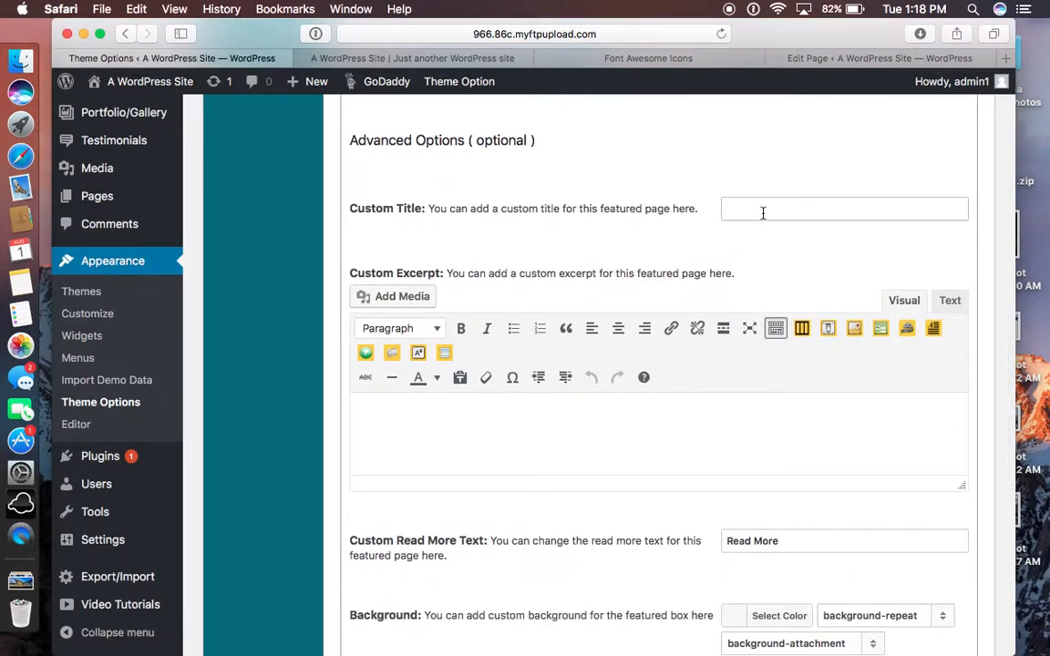
pyautogui.click(546, 435)
pyautogui.scroll(-4, 546, 434)
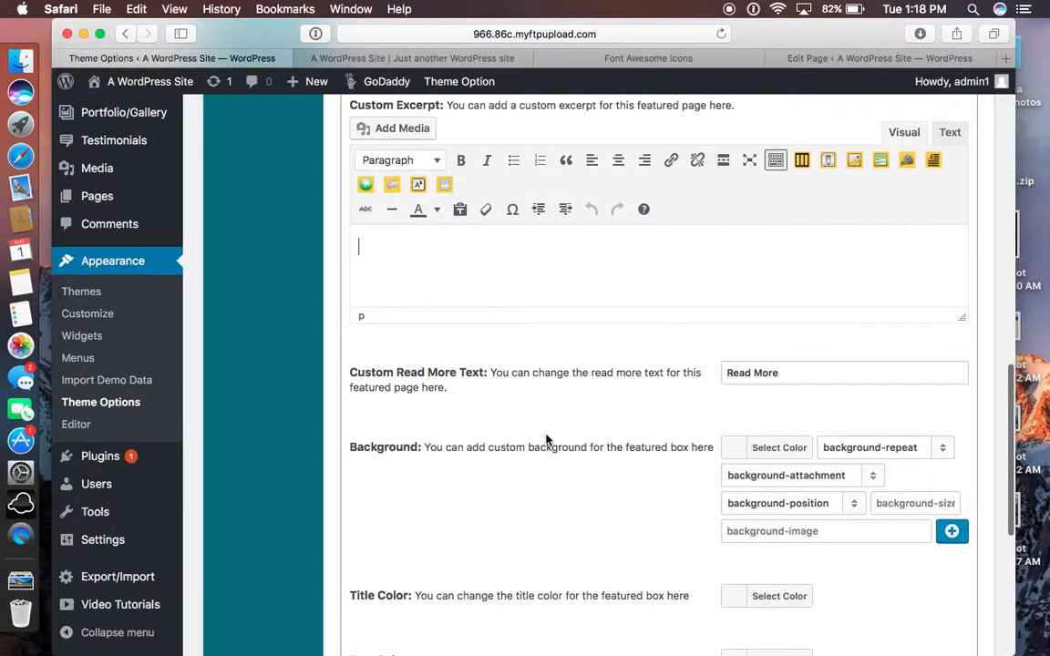
pyautogui.scroll(-5, 546, 439)
pyautogui.scroll(-1, 586, 335)
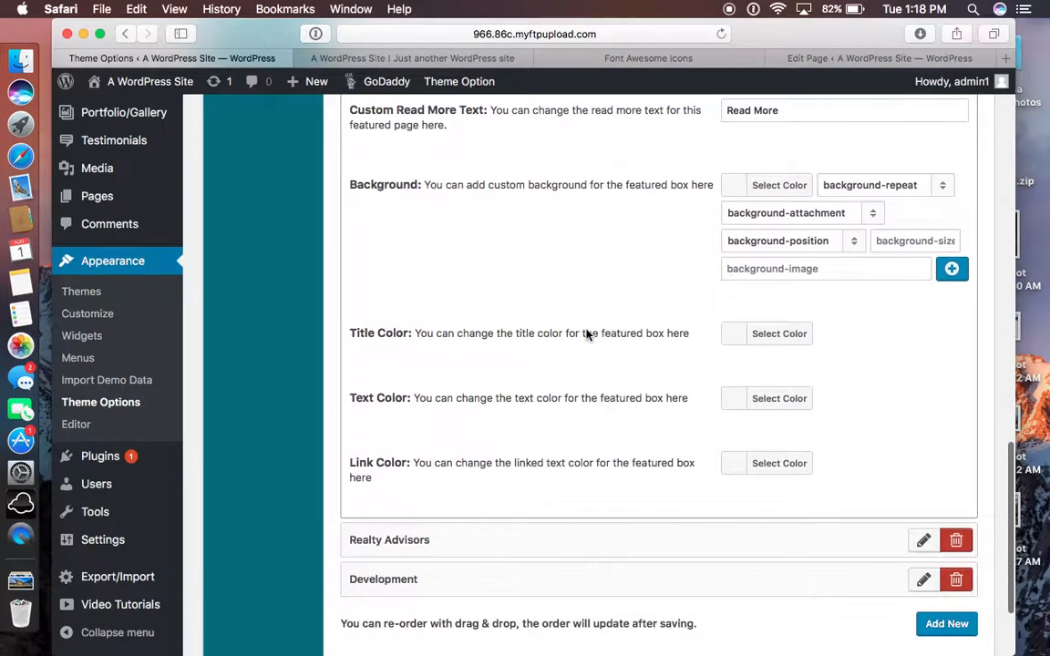
pyautogui.scroll(-2, 775, 400)
# Expand the Realty Advisors and Development featured items in turn, and reopen the Our History item to look over its fields.
pyautogui.click(919, 453)
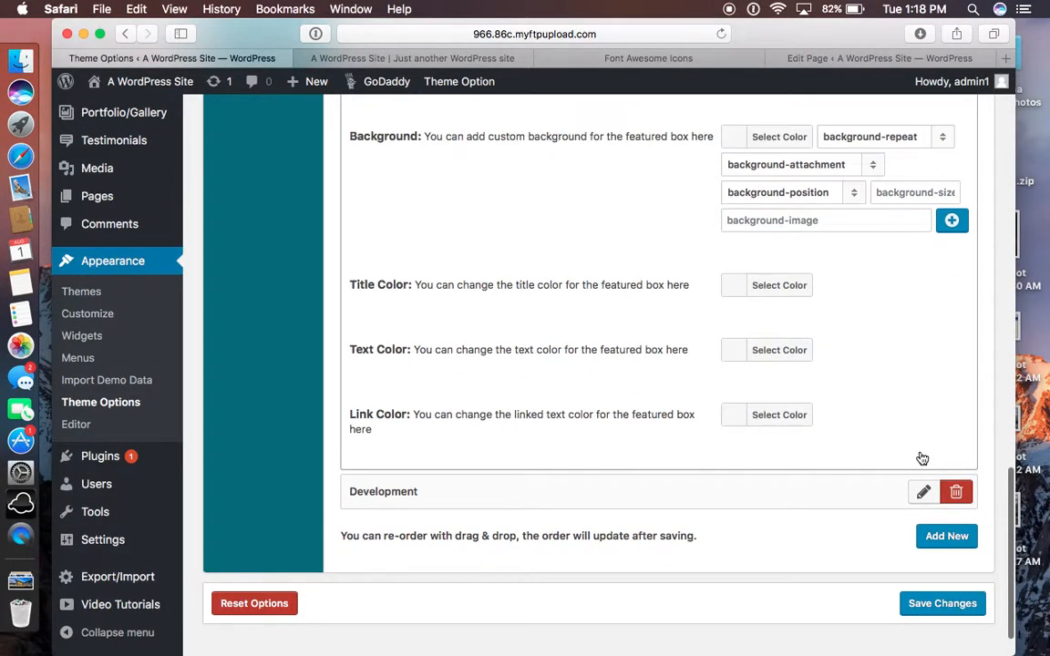
pyautogui.scroll(-8, 763, 444)
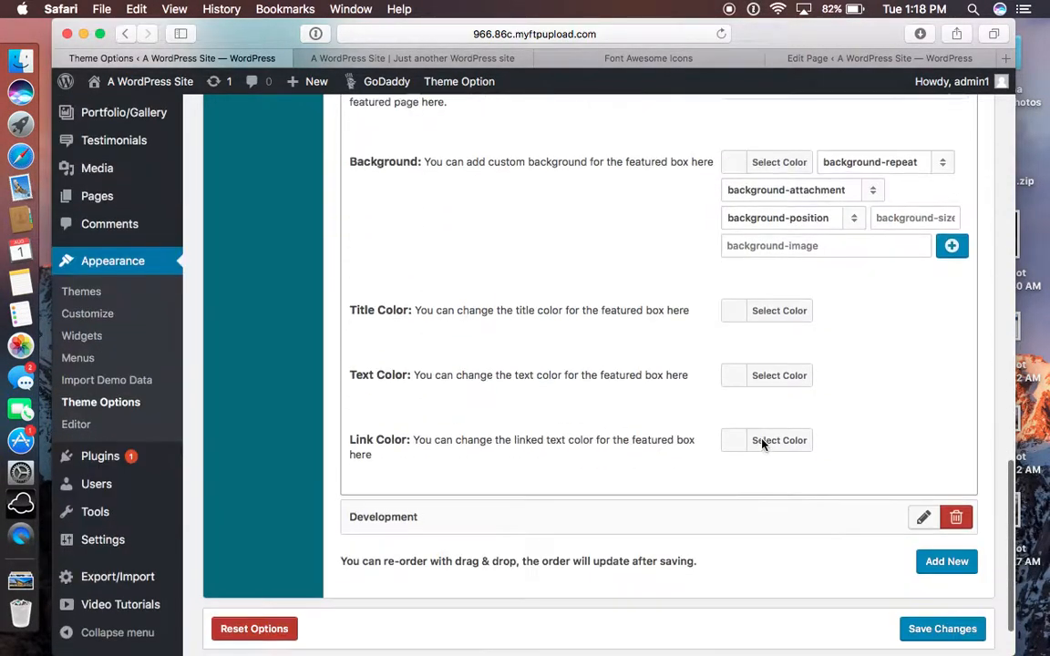
pyautogui.click(920, 474)
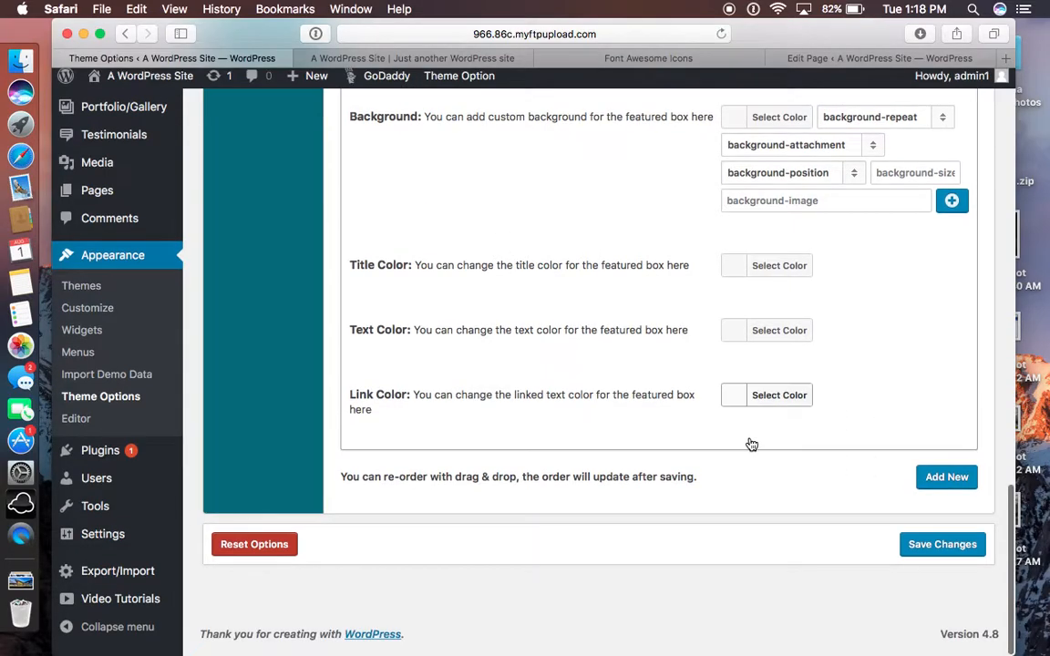
pyautogui.scroll(5, 749, 442)
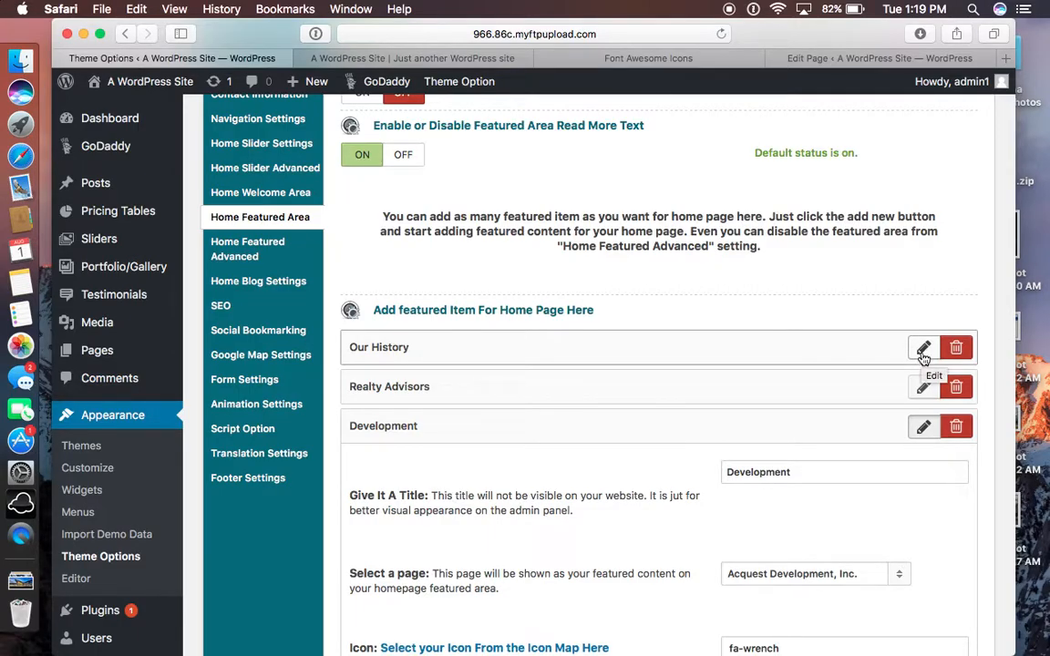
pyautogui.click(923, 354)
pyautogui.scroll(-10, 845, 492)
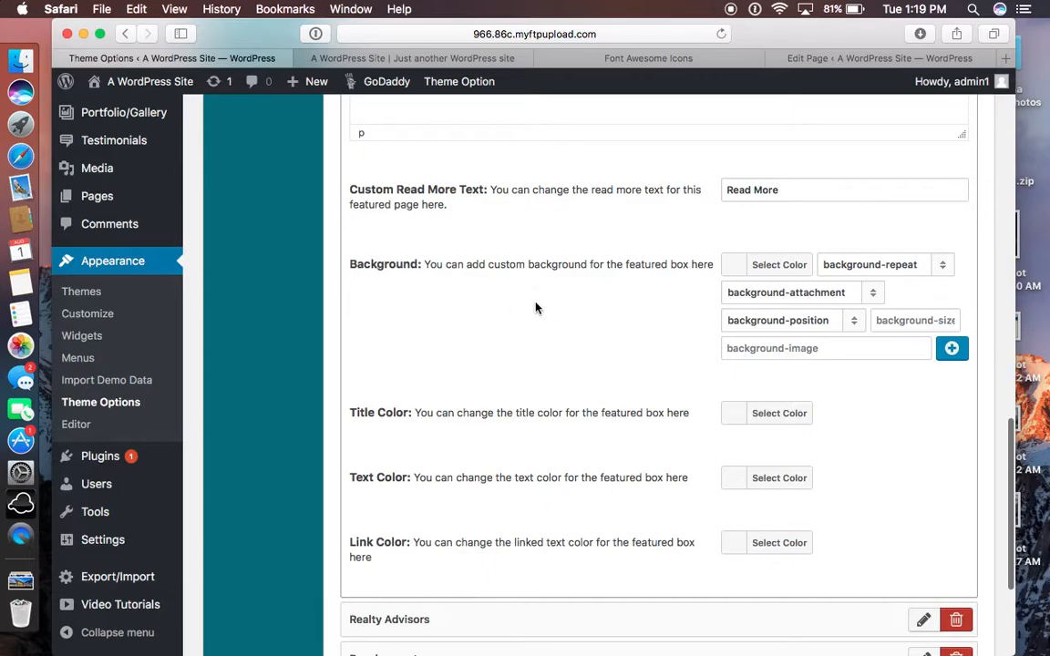
pyautogui.scroll(15, 459, 271)
# Open the Our History page from its Read More link on the live home page and bring up its page editor at the featured image.
pyautogui.click(354, 58)
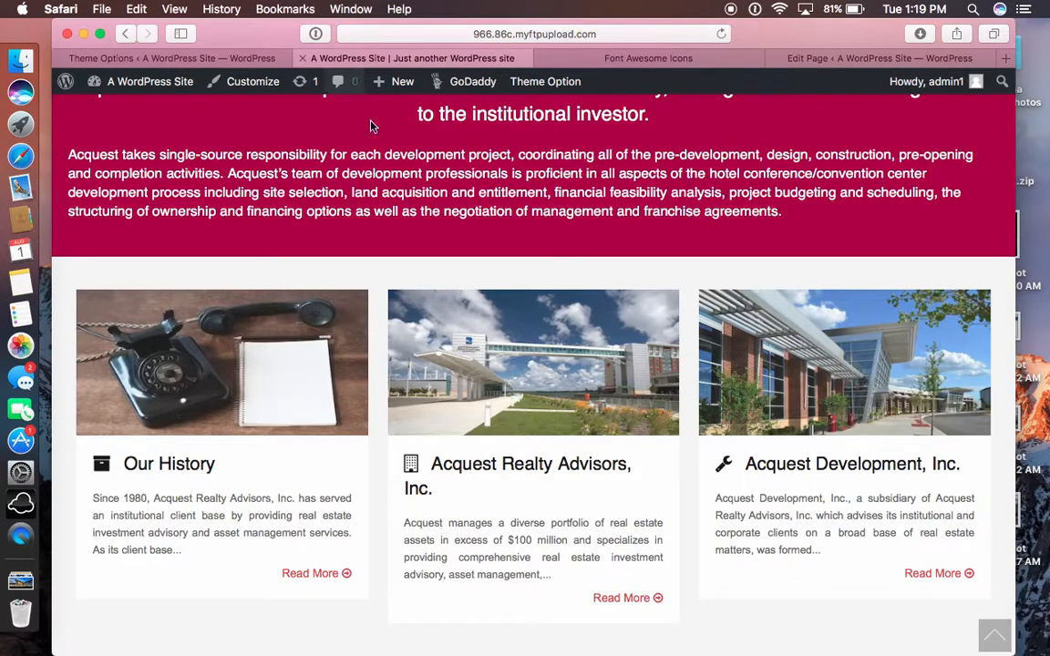
pyautogui.click(308, 574)
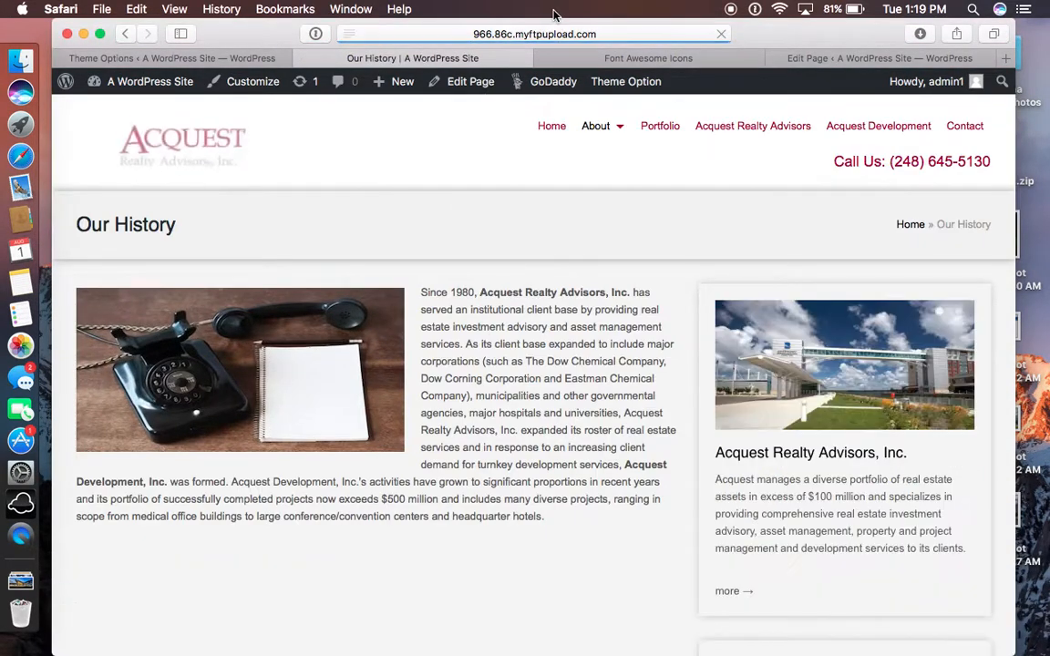
pyautogui.click(458, 84)
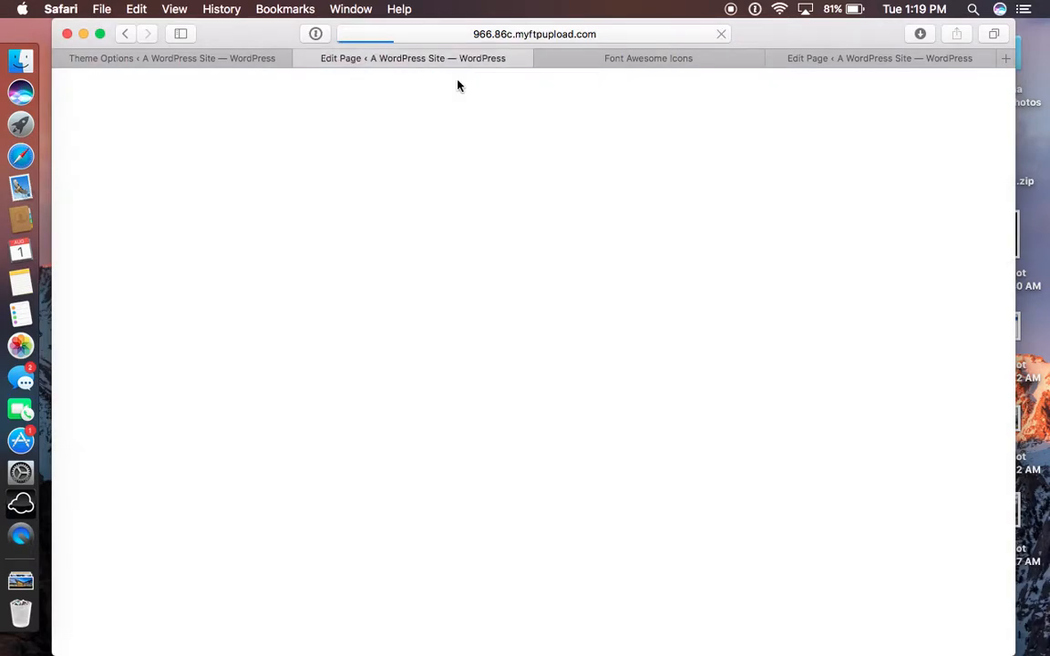
pyautogui.scroll(-10, 862, 426)
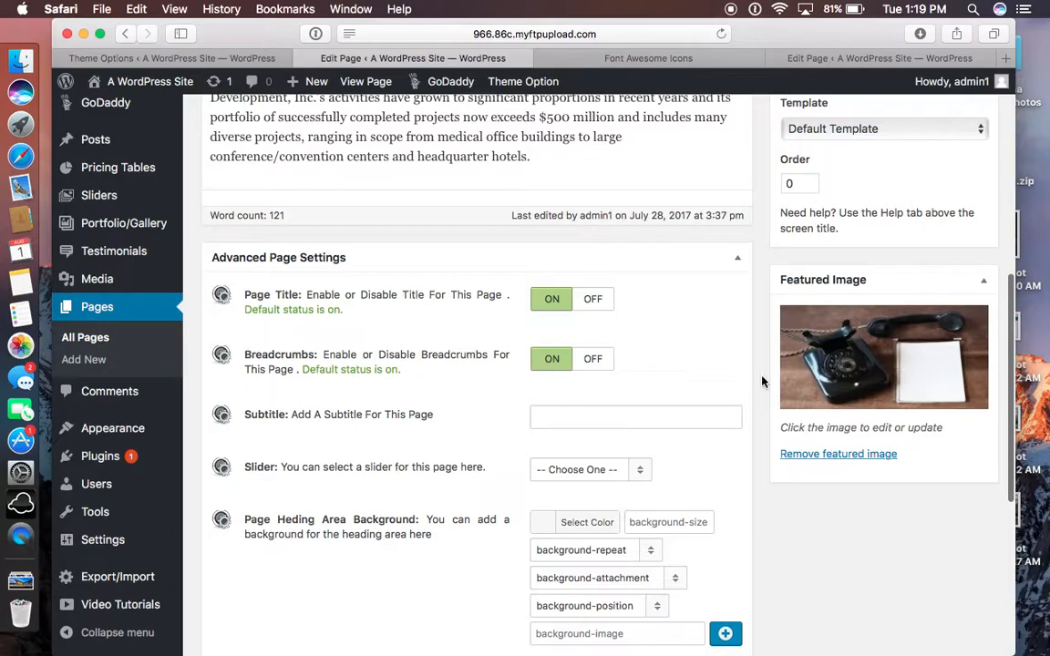
# Compare the Home Featured Area options with the Our History page's featured image and content in the page editor.
pyautogui.click(254, 56)
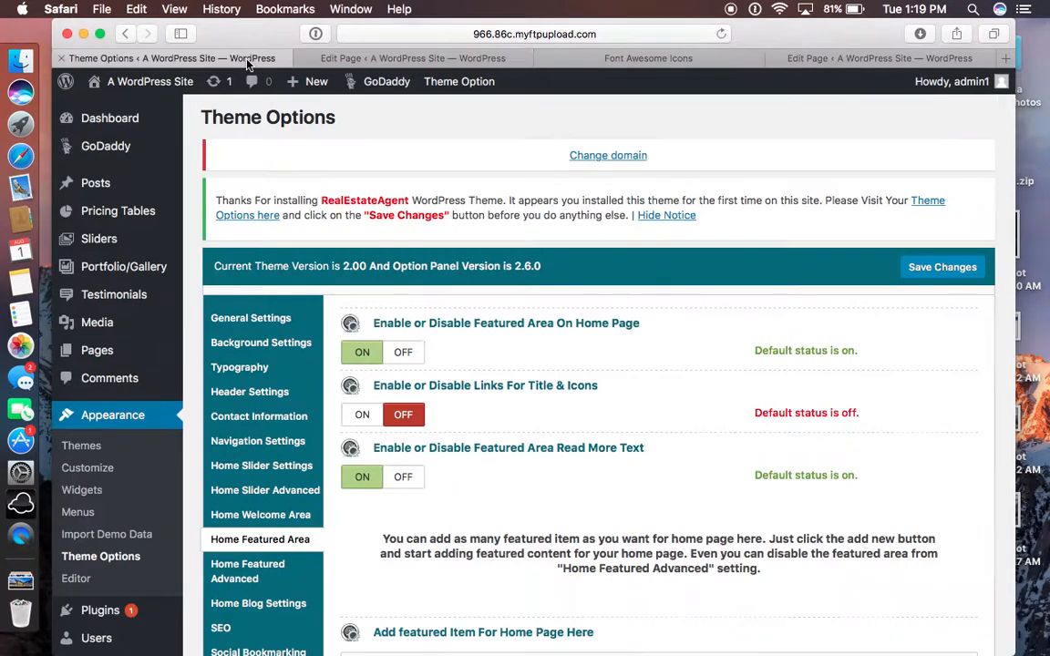
pyautogui.click(335, 62)
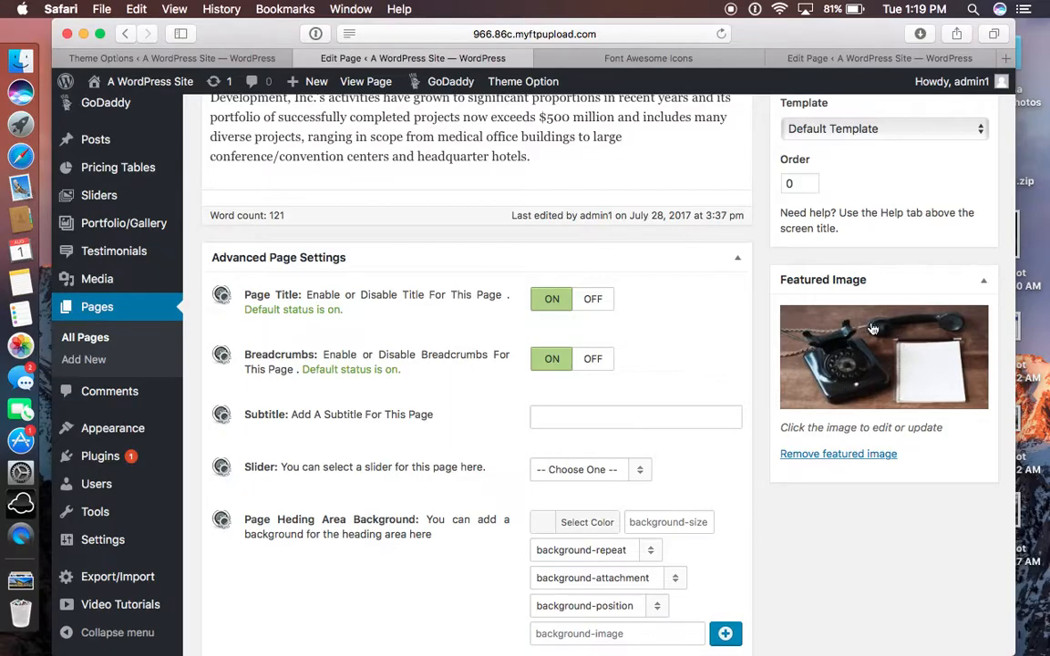
pyautogui.scroll(10, 857, 356)
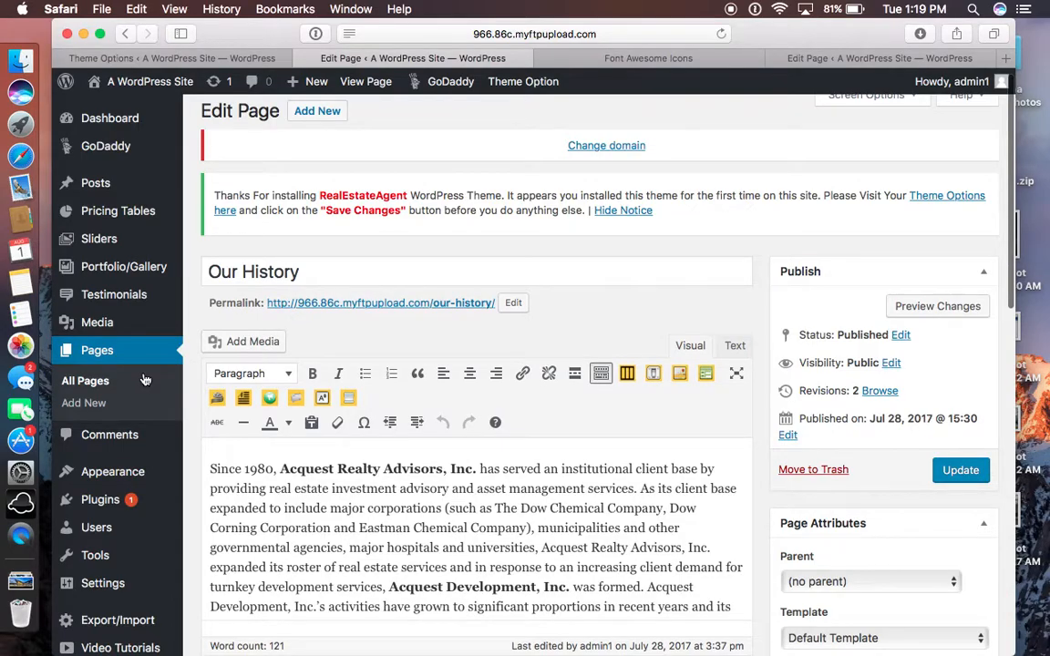
pyautogui.scroll(-4, 95, 381)
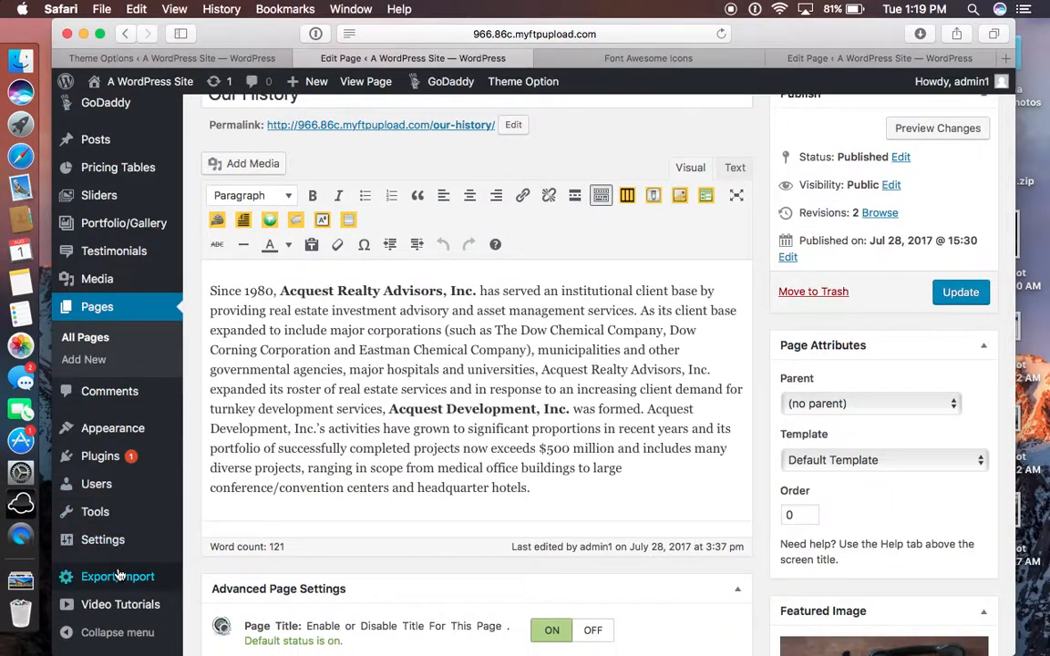
# Return to the Theme Options and review the Home Featured Area settings from the on/off switches to the end of the featured item list.
pyautogui.click(150, 57)
pyautogui.scroll(-5, 287, 406)
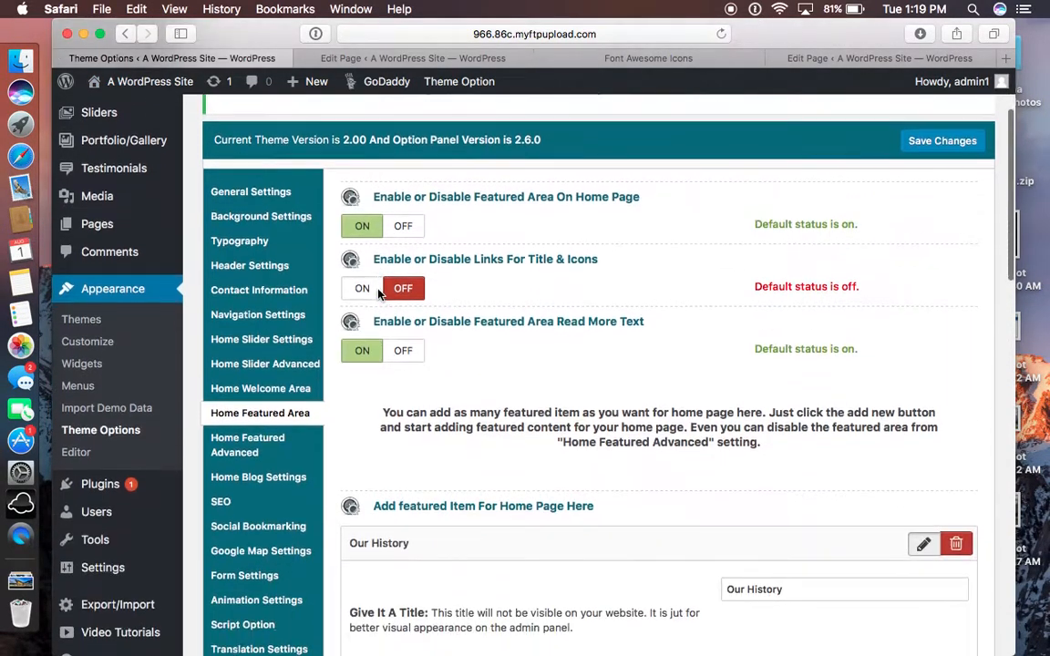
pyautogui.scroll(-2, 510, 445)
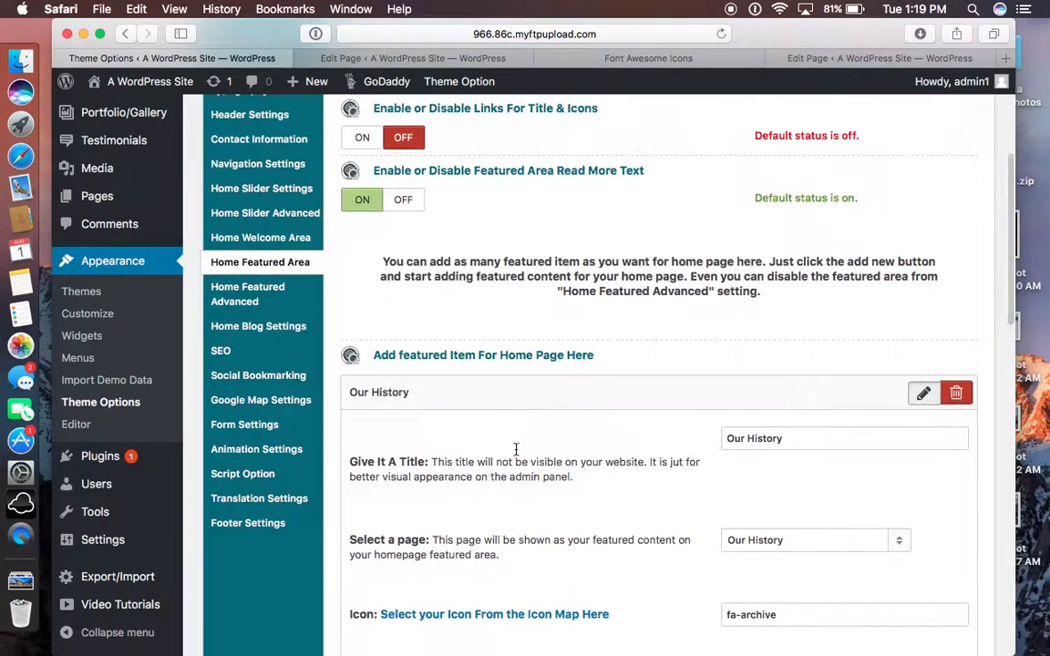
pyautogui.scroll(-20, 455, 428)
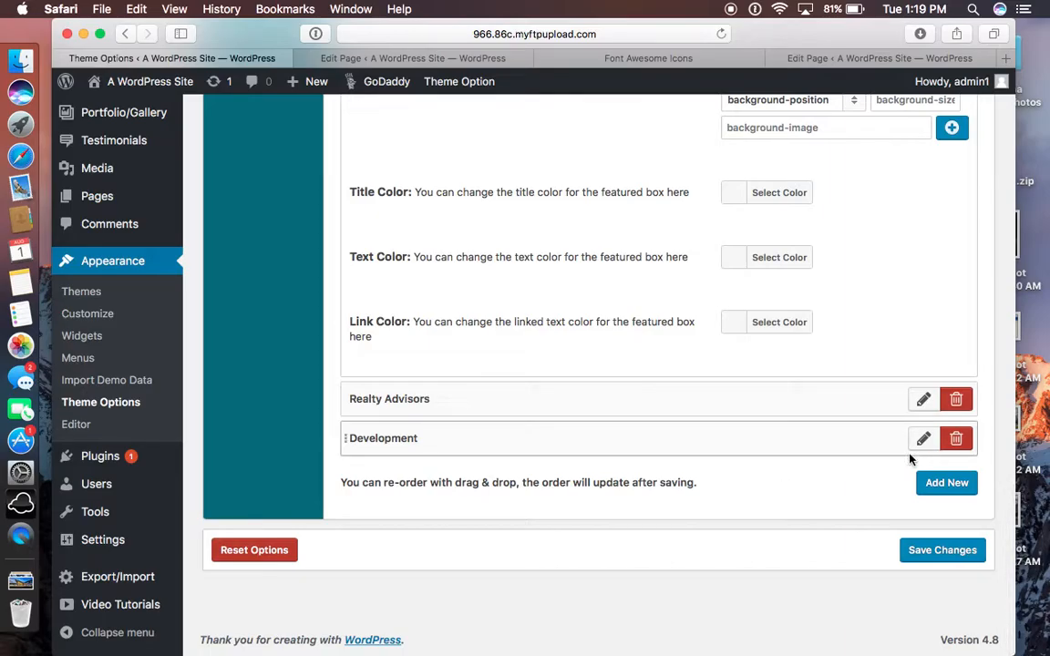
pyautogui.scroll(3, 595, 249)
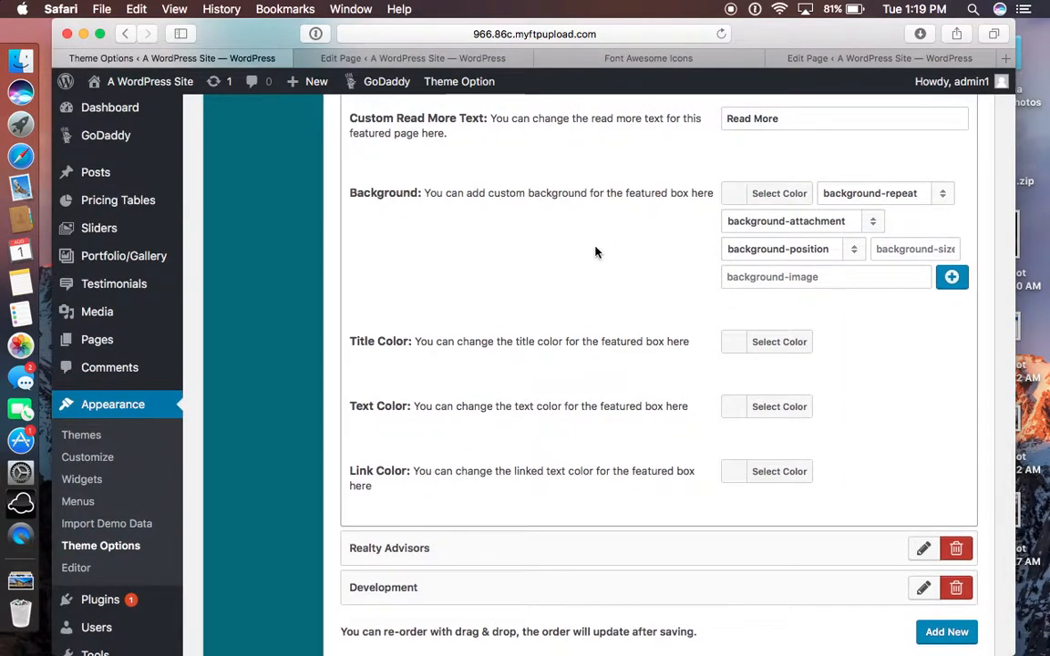
pyautogui.scroll(-2, 290, 460)
pyautogui.scroll(10, 291, 459)
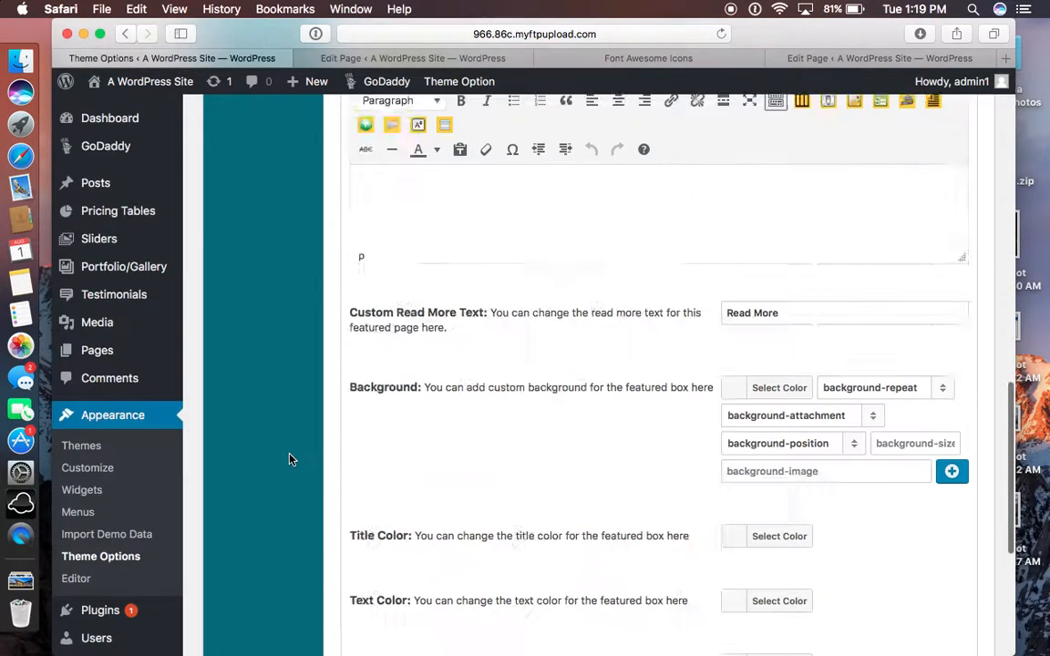
pyautogui.scroll(5, 289, 458)
# Open the Home Featured Advanced settings and examine the custom homepage text areas, highlighting the Our Portfolio heading below the featured area.
pyautogui.click(221, 294)
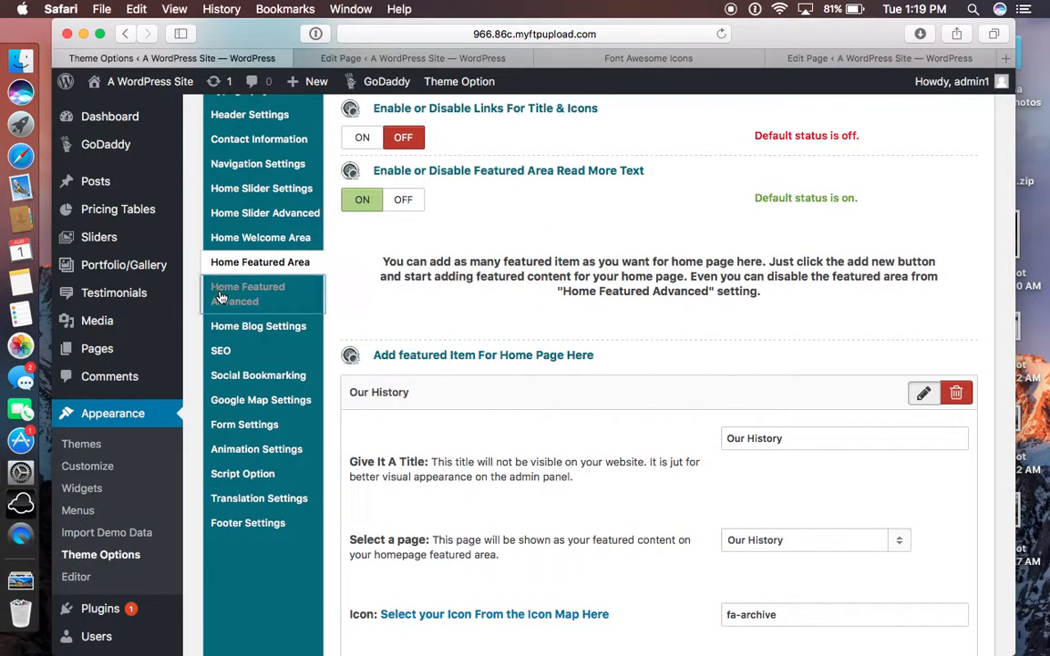
pyautogui.click(416, 314)
pyautogui.scroll(-4, 416, 310)
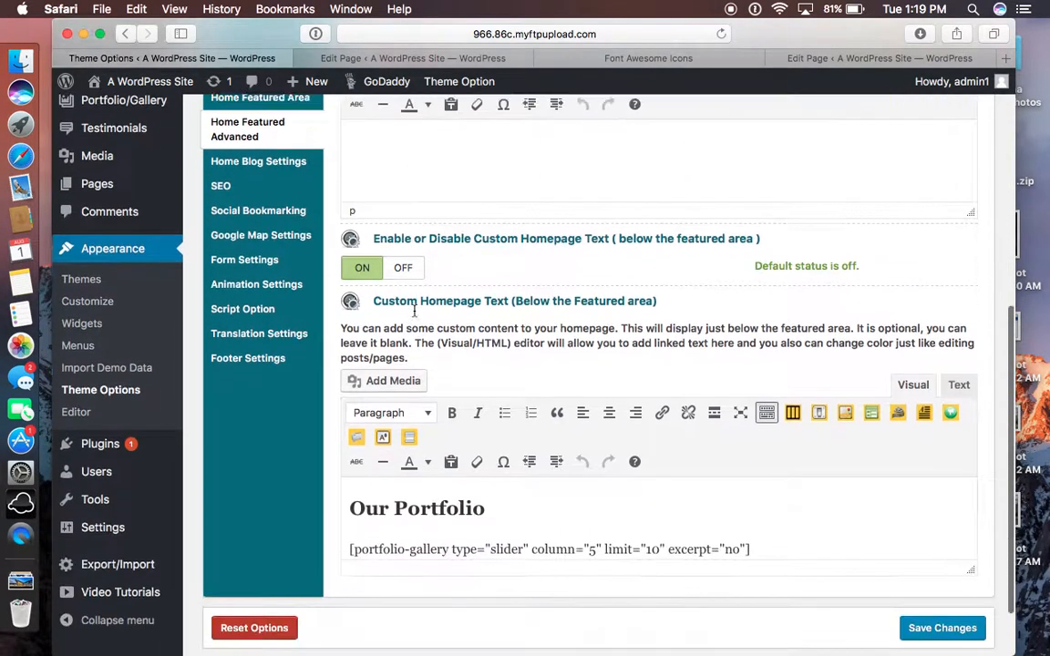
pyautogui.scroll(2, 409, 150)
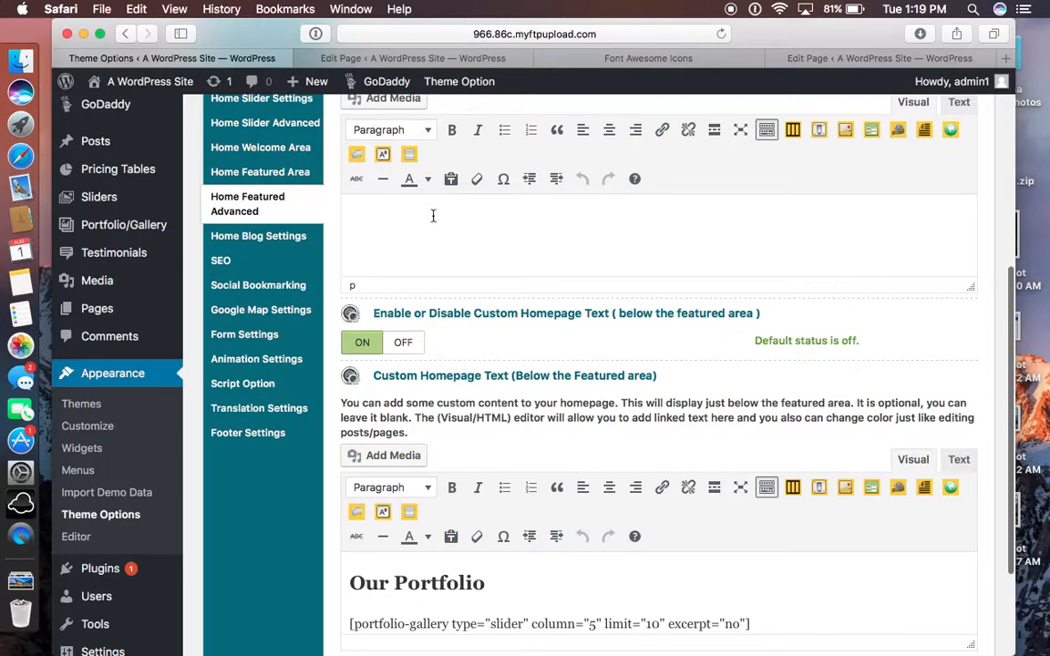
pyautogui.scroll(-3, 436, 212)
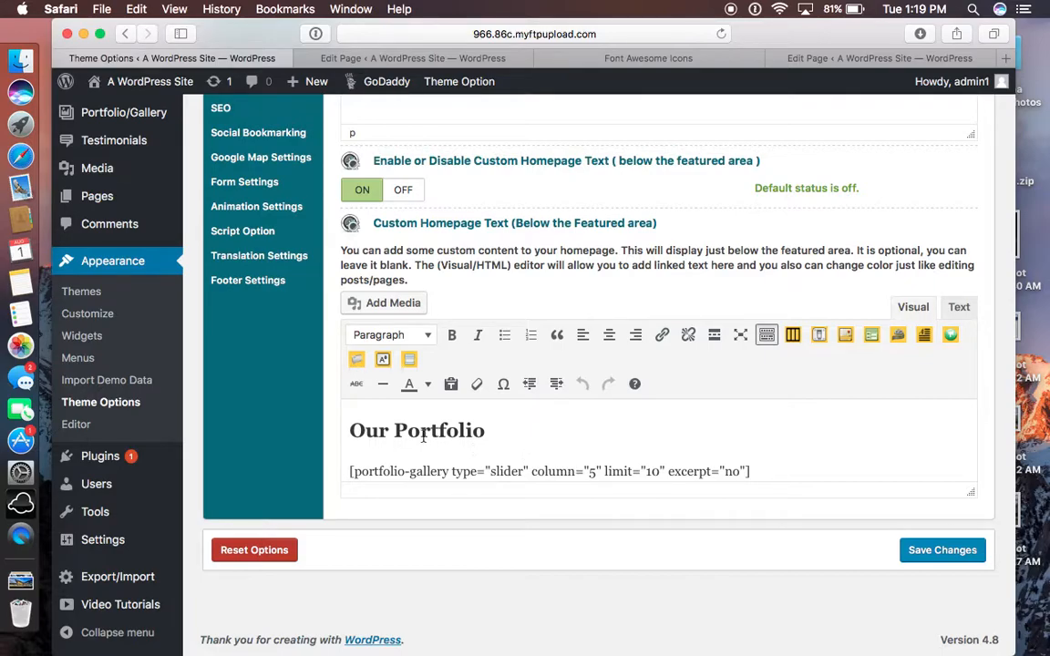
pyautogui.moveTo(485, 431); pyautogui.dragTo(339, 431)
pyautogui.click(485, 430)
pyautogui.moveTo(485, 430)
pyautogui.mouseDown()
pyautogui.moveTo(360, 431)
pyautogui.moveTo(485, 430)
pyautogui.mouseUp()
# Visit the live site from the Our History page editor and find the Our Portfolio section below the featured boxes.
pyautogui.click(427, 61)
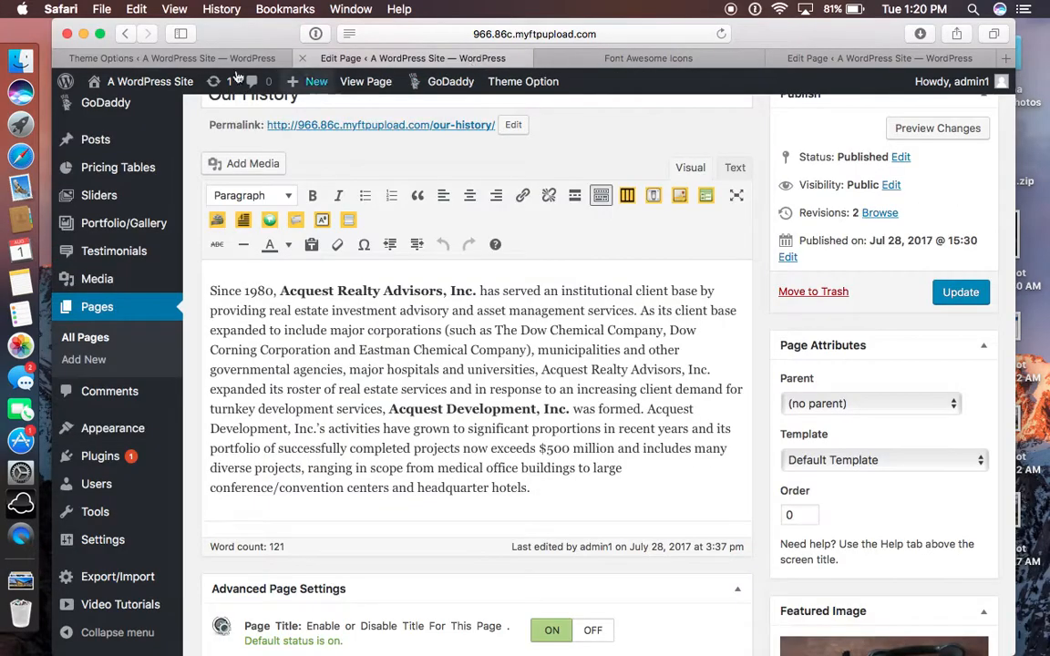
pyautogui.moveTo(127, 84)
pyautogui.click(122, 110)
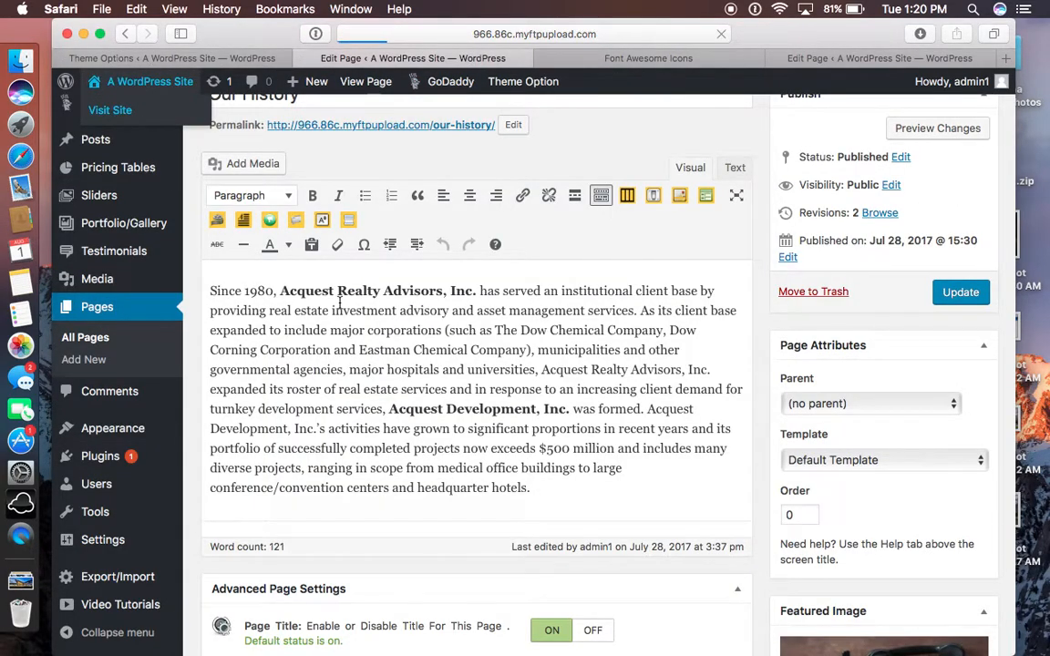
pyautogui.scroll(-10, 363, 572)
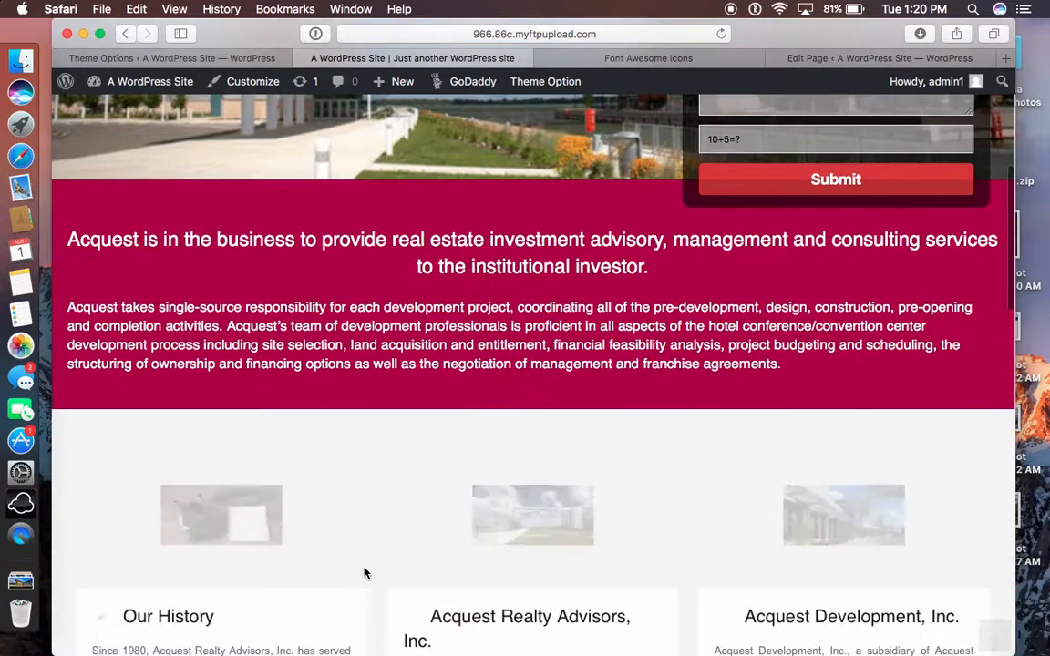
pyautogui.scroll(-4, 364, 572)
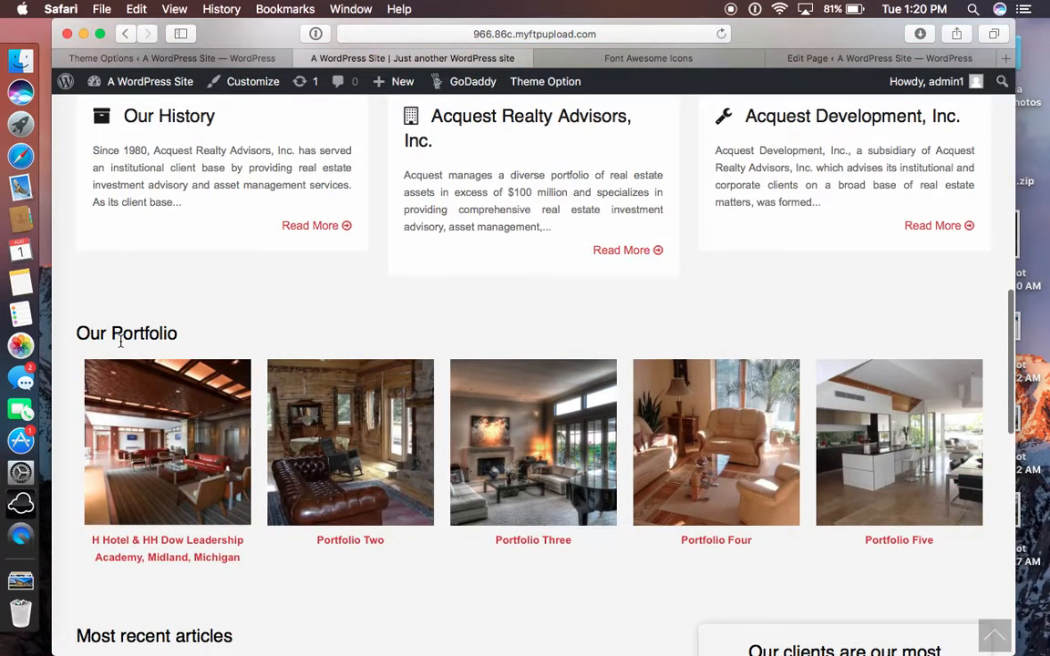
# Return to the Home Featured Advanced settings and review the portfolio-gallery shortcode and the custom homepage text areas above and below the featured area.
pyautogui.click(202, 59)
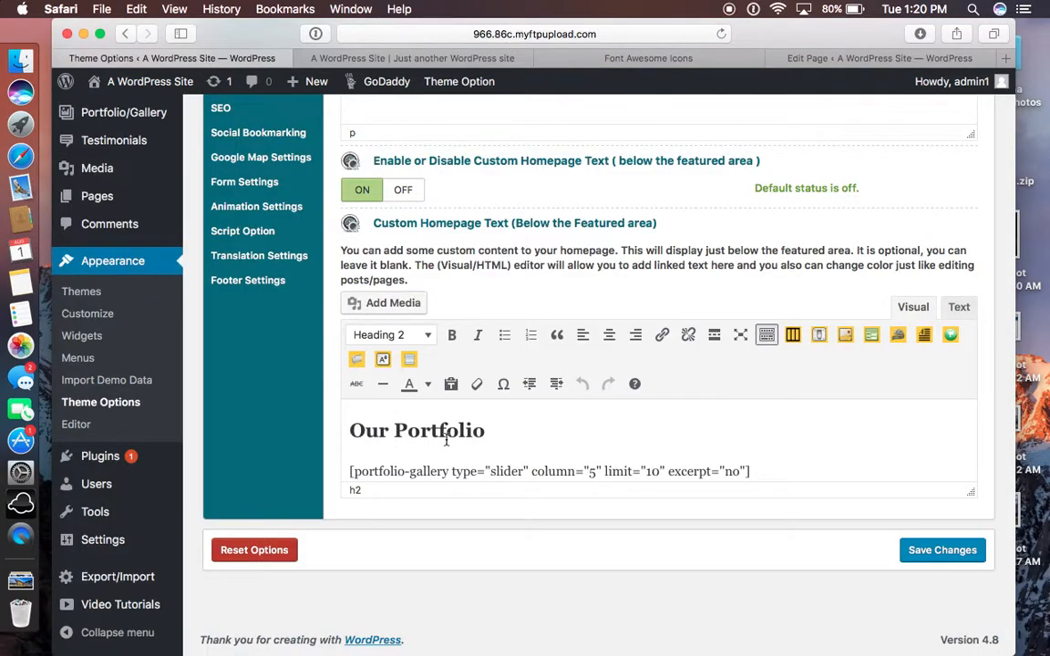
pyautogui.scroll(-2, 507, 470)
pyautogui.scroll(6, 493, 483)
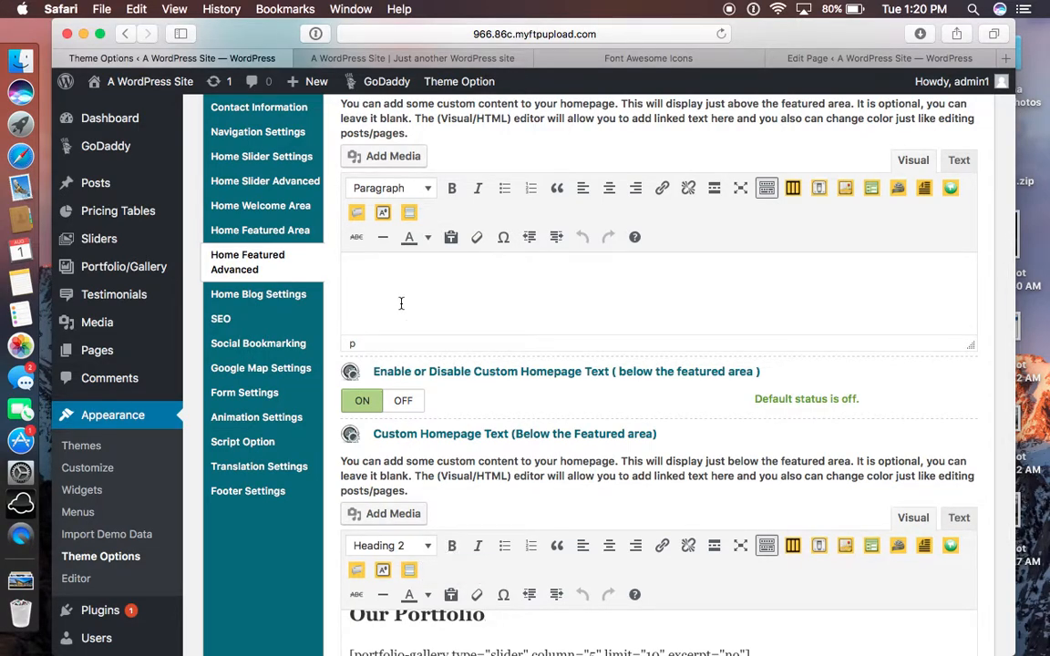
pyautogui.scroll(-1, 401, 303)
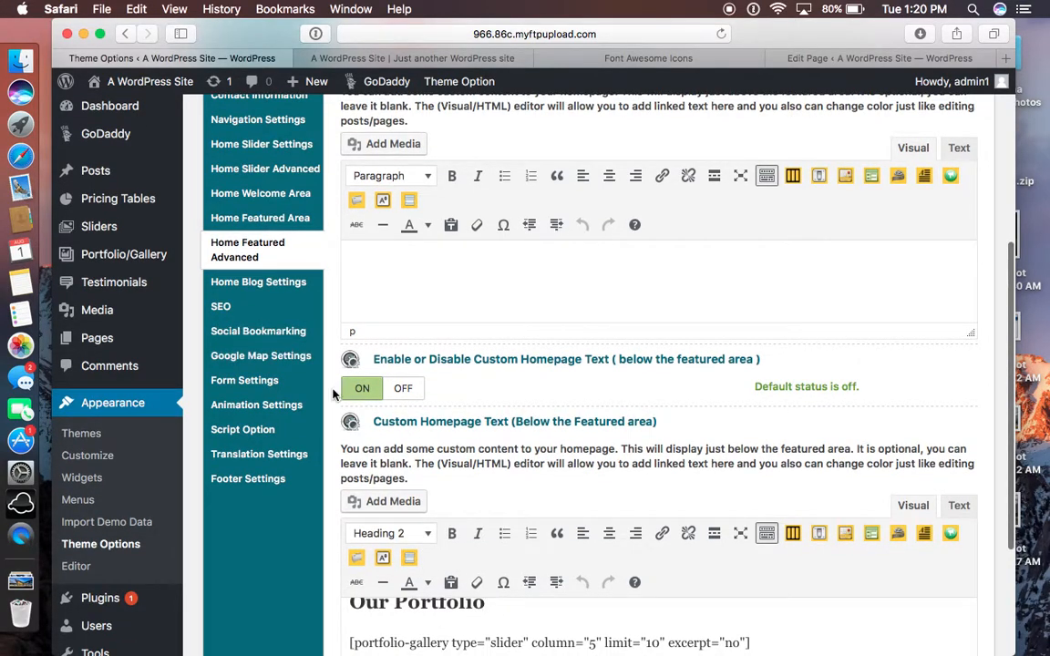
# Open the Footer Settings and review the footer widget switch, footerbar layouts, copyright text and credit text.
pyautogui.click(248, 479)
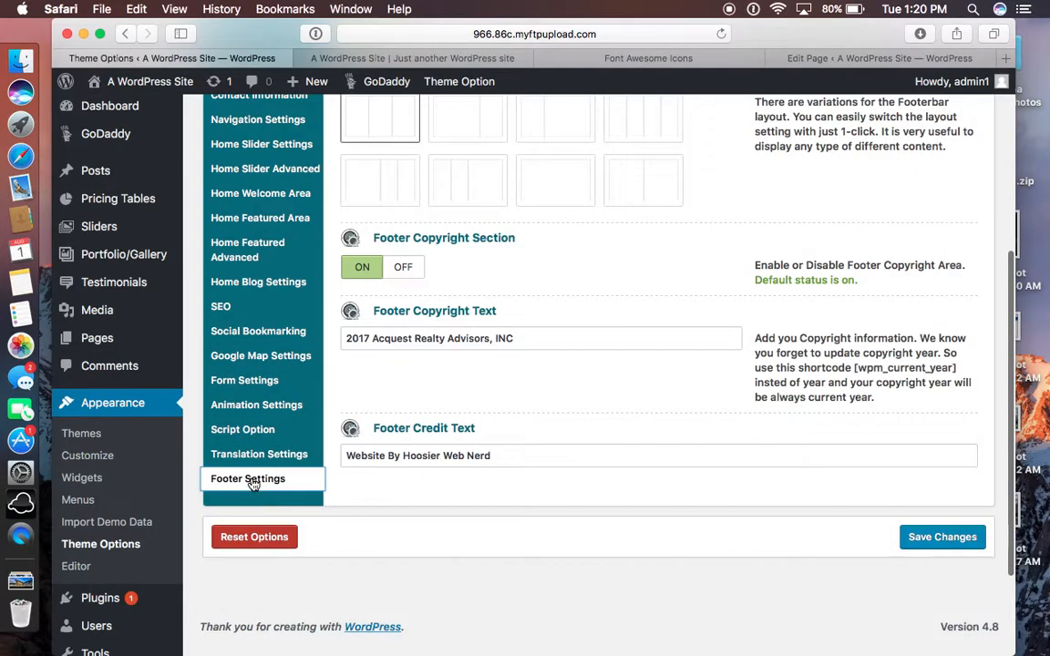
pyautogui.scroll(-3, 392, 513)
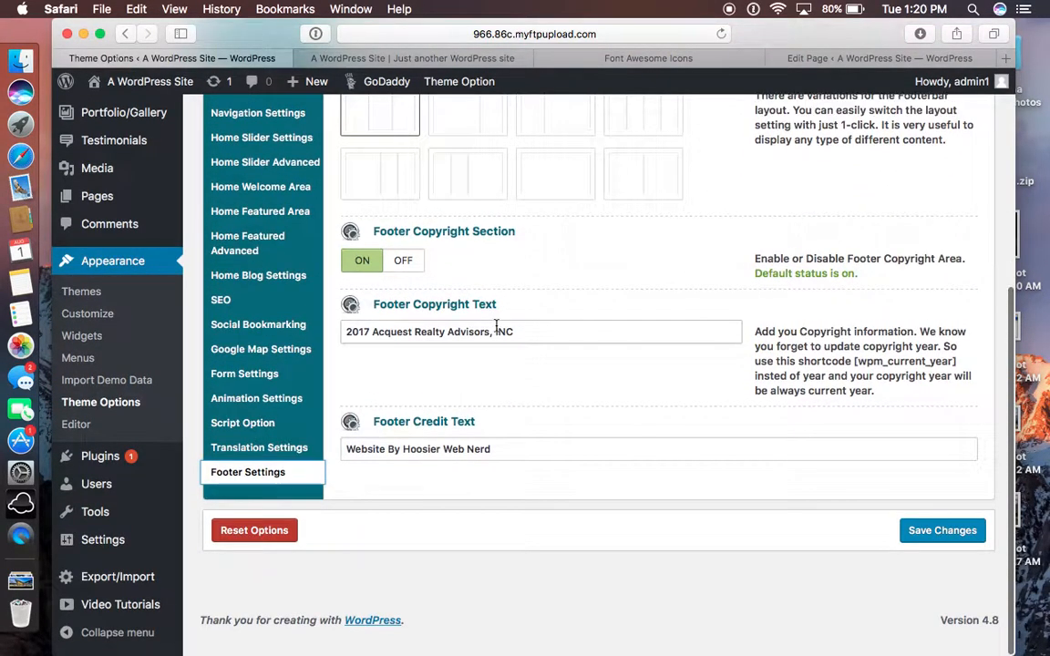
pyautogui.scroll(5, 497, 325)
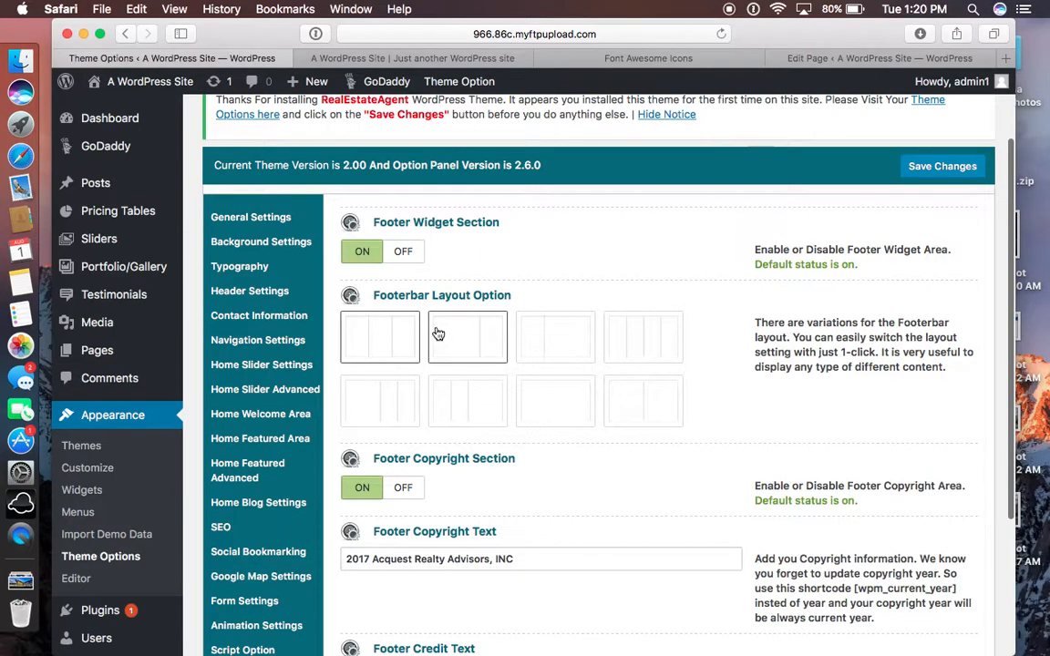
pyautogui.scroll(-5, 433, 333)
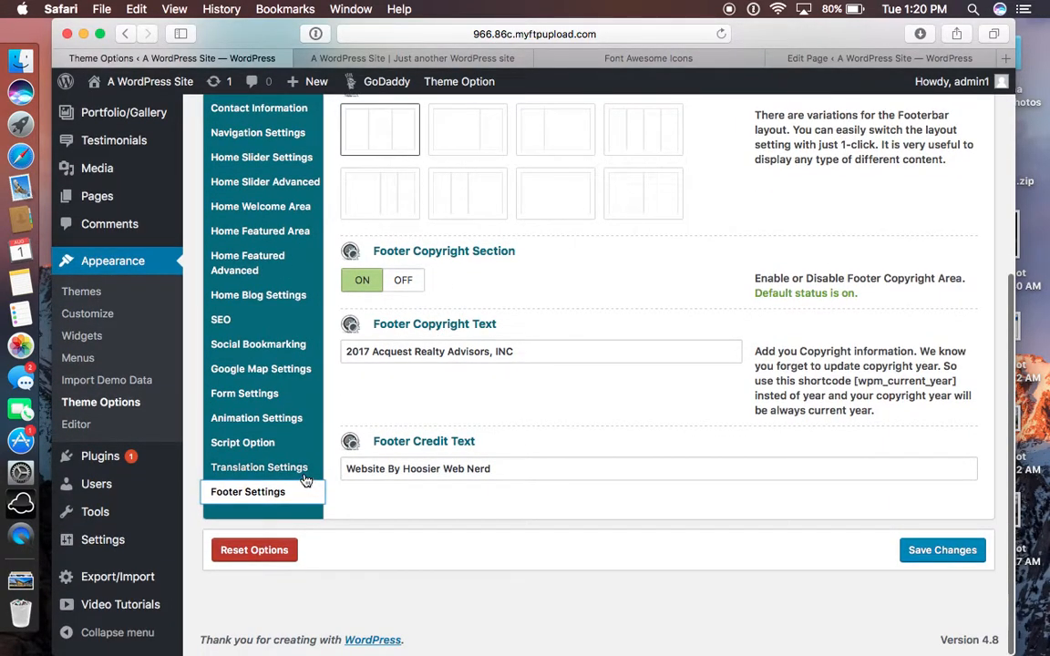
# Open the Animation Settings and look over the matching areas of the live homepage, from the logo to the featured boxes.
pyautogui.click(256, 418)
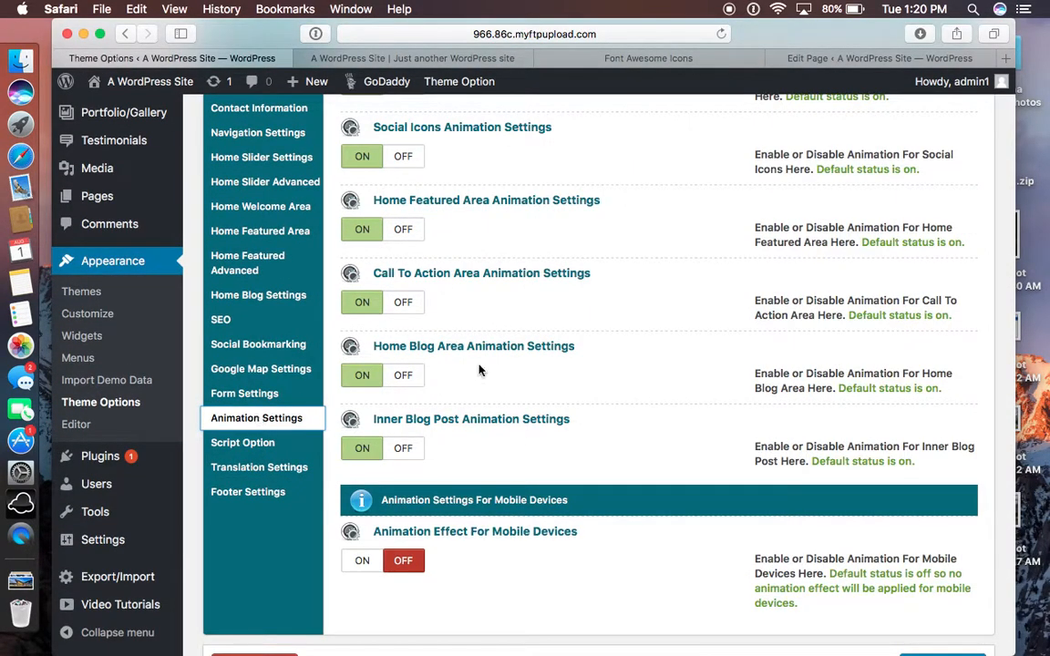
pyautogui.scroll(2, 479, 369)
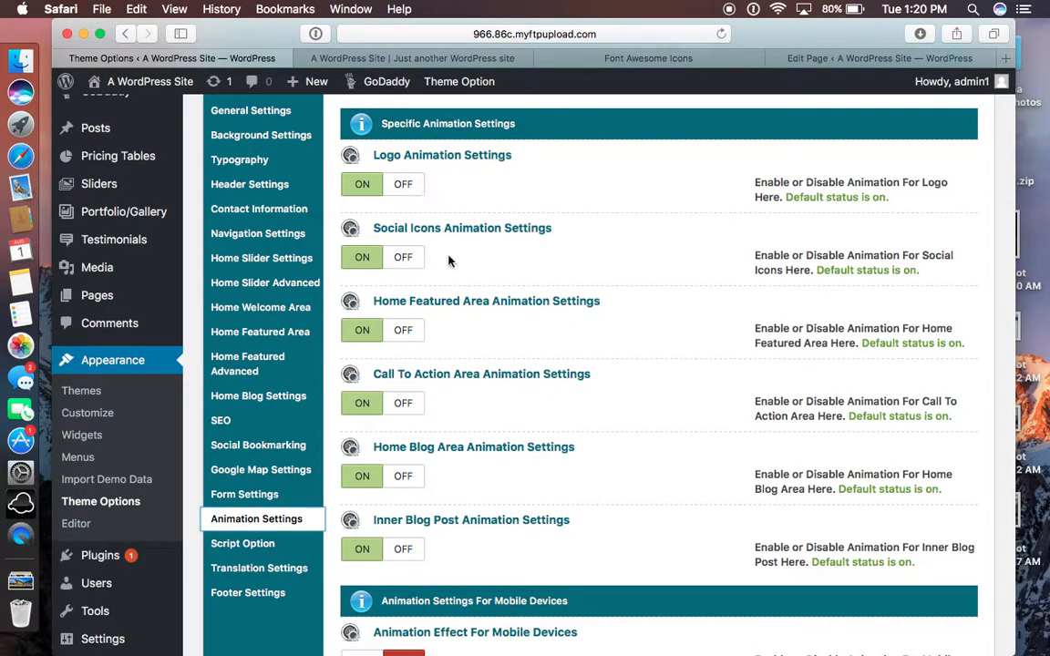
pyautogui.click(378, 60)
pyautogui.moveTo(386, 84)
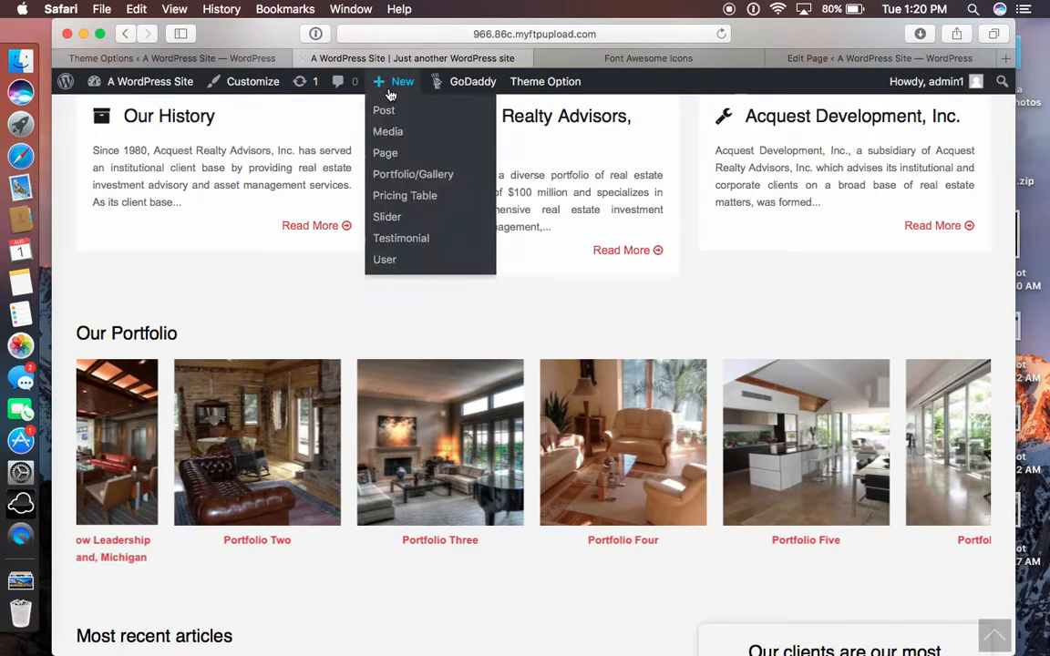
pyautogui.scroll(5, 387, 96)
pyautogui.scroll(10, 280, 374)
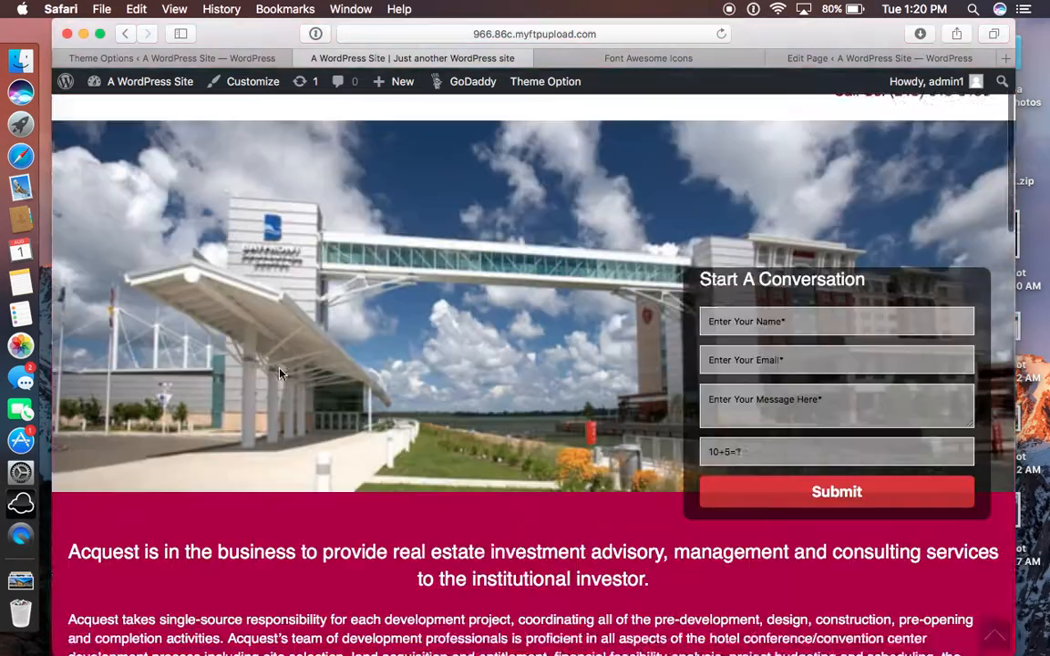
pyautogui.scroll(-3, 280, 373)
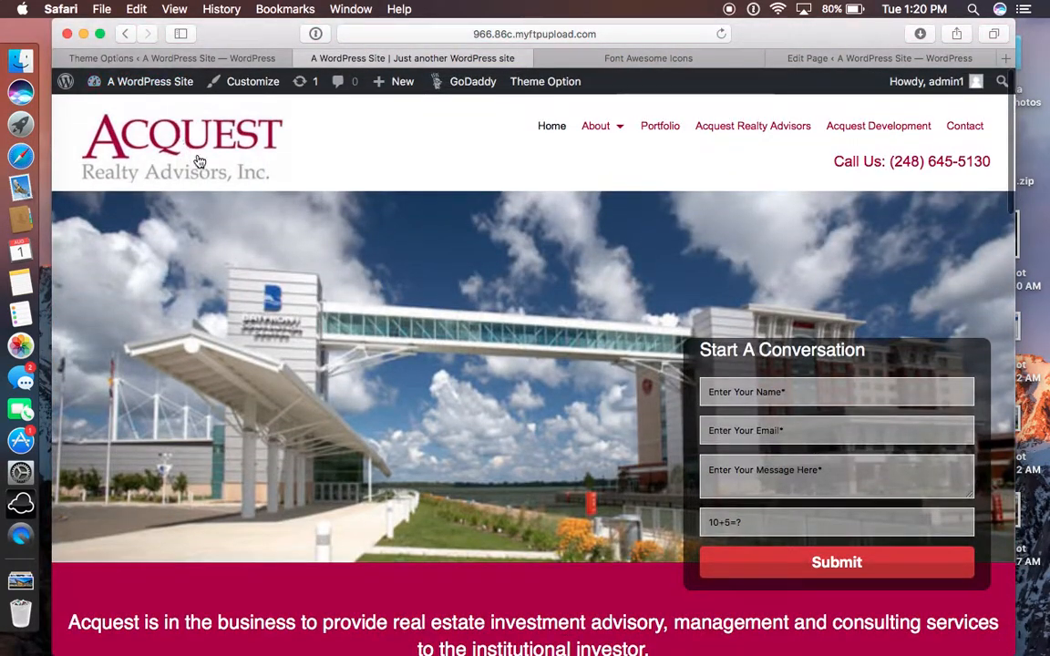
pyautogui.scroll(-5, 274, 304)
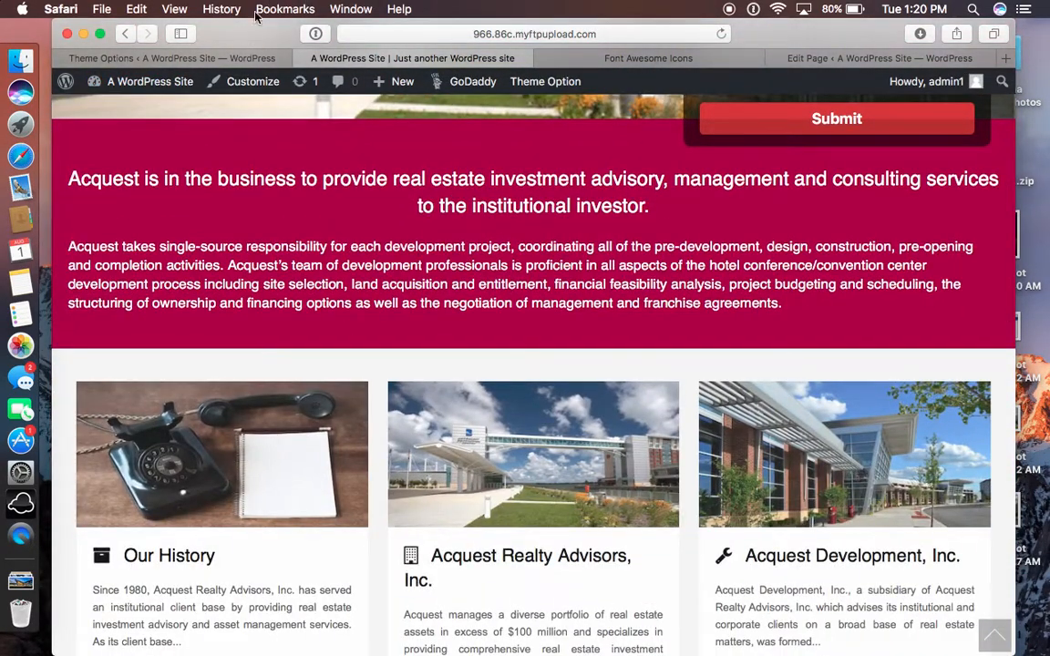
# Return to the Animation Settings and review the switches for individual areas and for mobile devices.
pyautogui.click(232, 60)
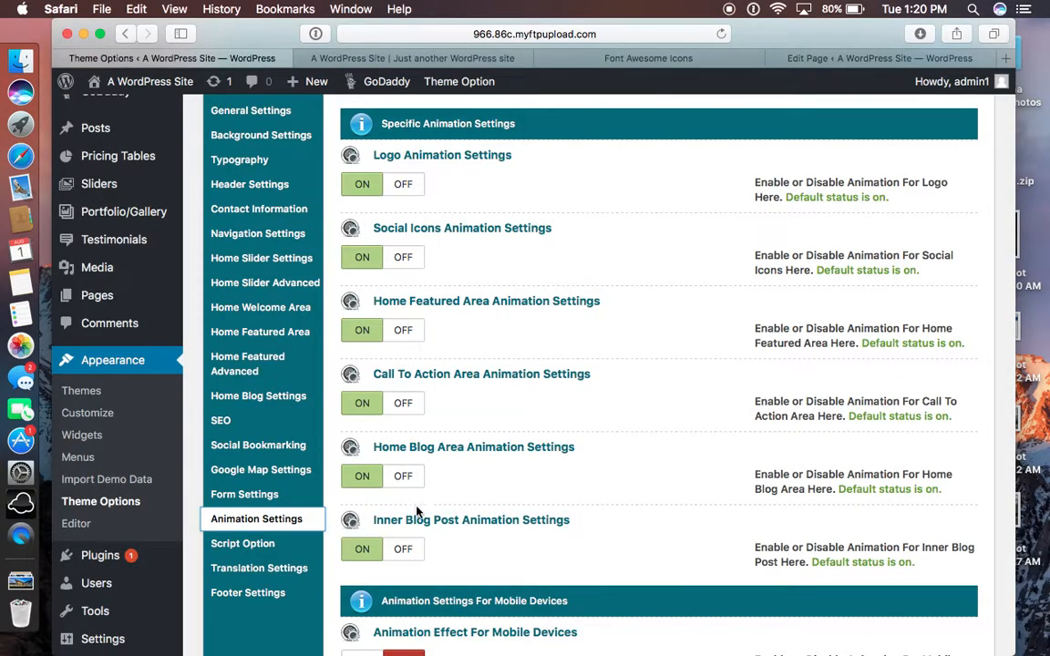
pyautogui.scroll(-1, 418, 515)
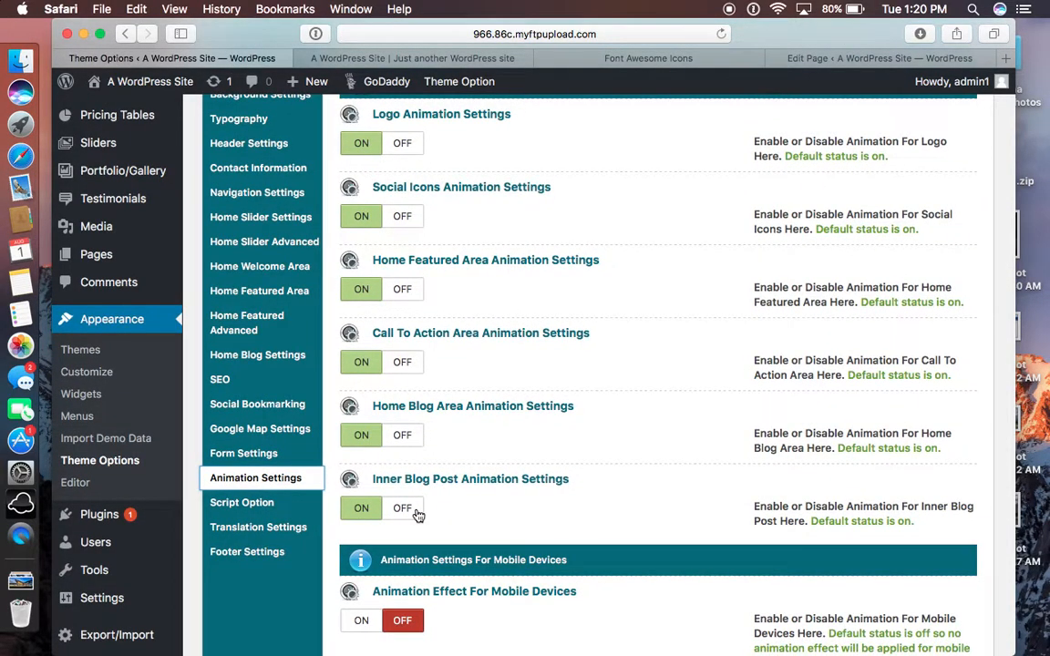
pyautogui.scroll(1, 417, 512)
pyautogui.scroll(2, 418, 516)
# Examine the live homepage from the featured boxes and Our Portfolio section down to the Most recent articles and their sidebar.
pyautogui.click(338, 58)
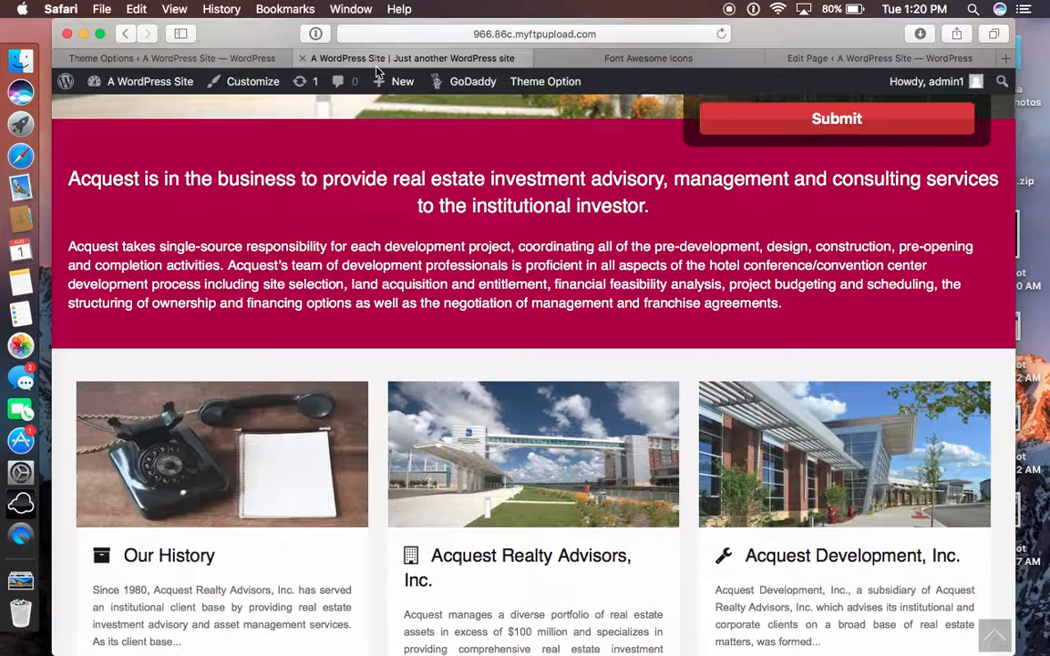
pyautogui.scroll(-5, 376, 394)
pyautogui.scroll(-5, 376, 394)
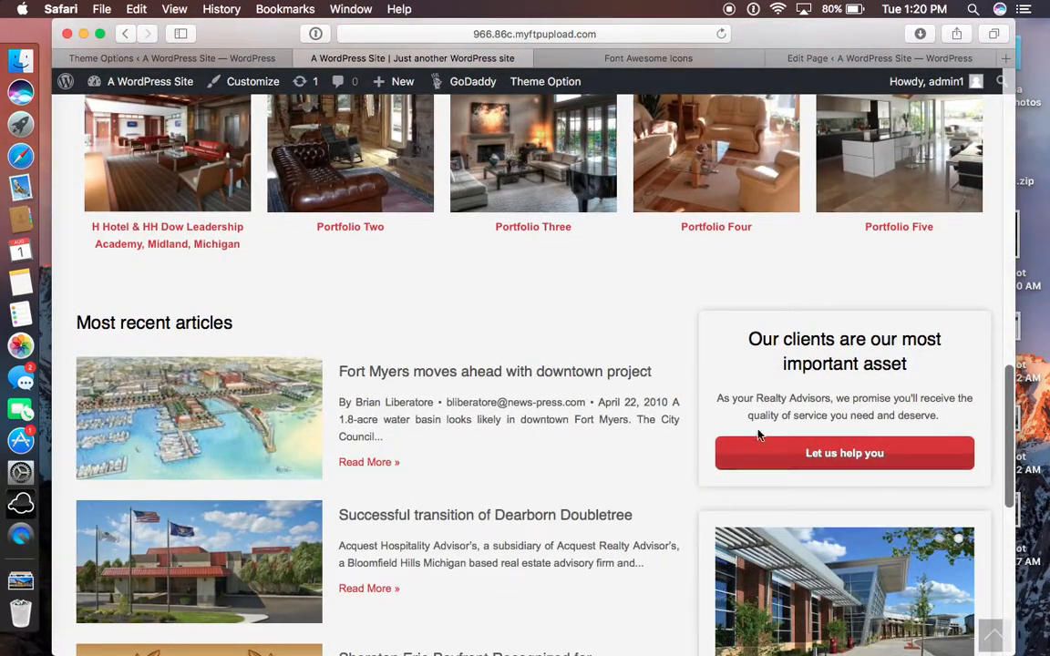
pyautogui.scroll(-3, 698, 515)
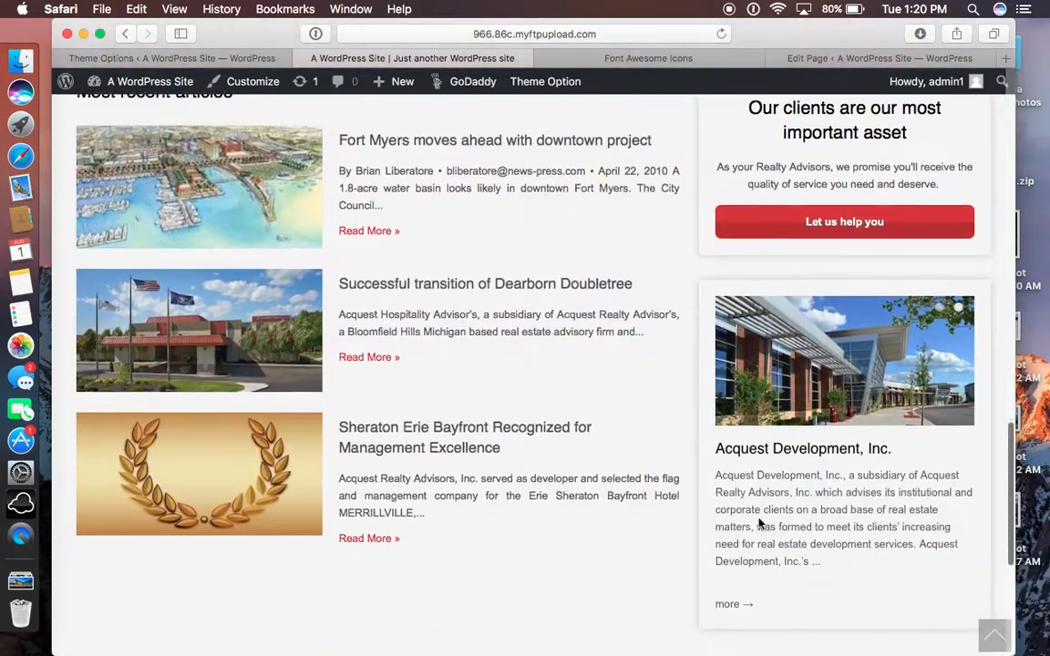
pyautogui.scroll(10, 649, 296)
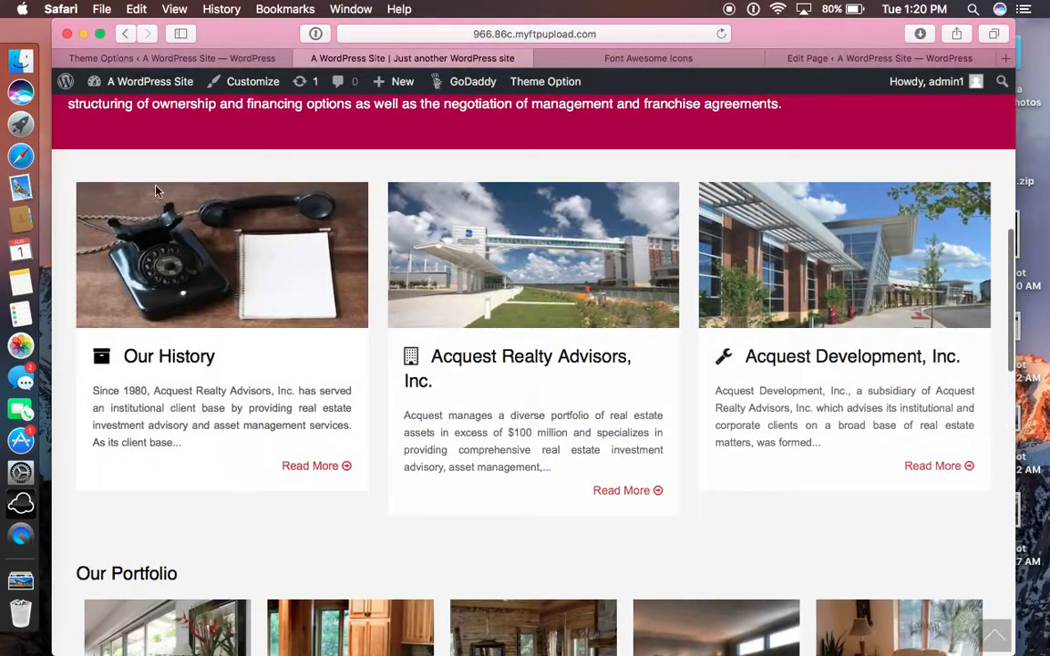
pyautogui.scroll(-3, 378, 580)
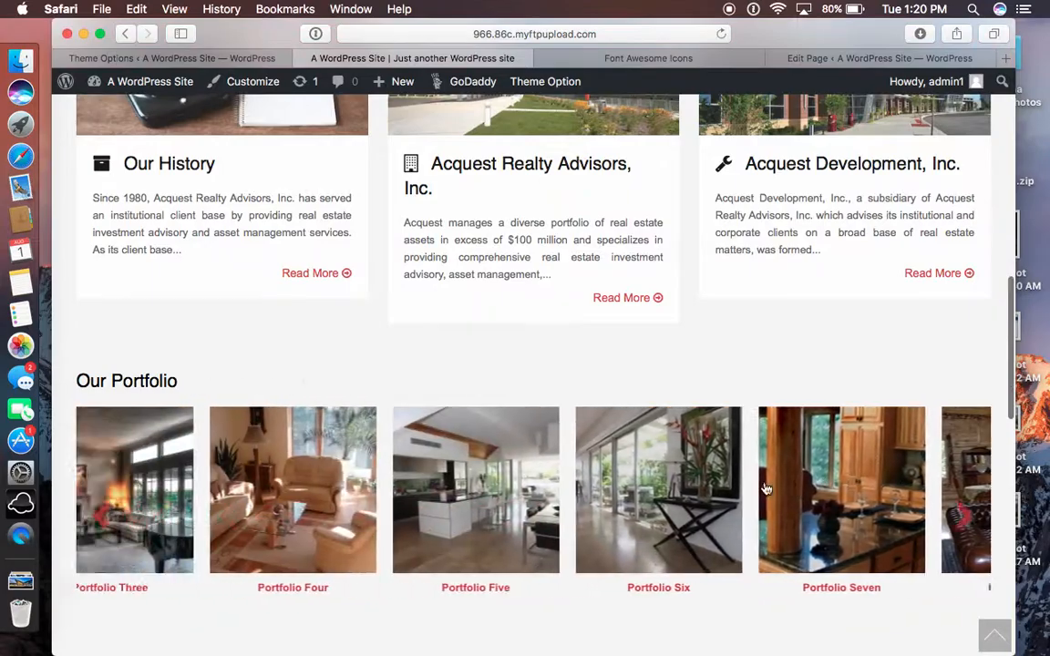
pyautogui.scroll(-6, 761, 492)
pyautogui.scroll(-1, 729, 480)
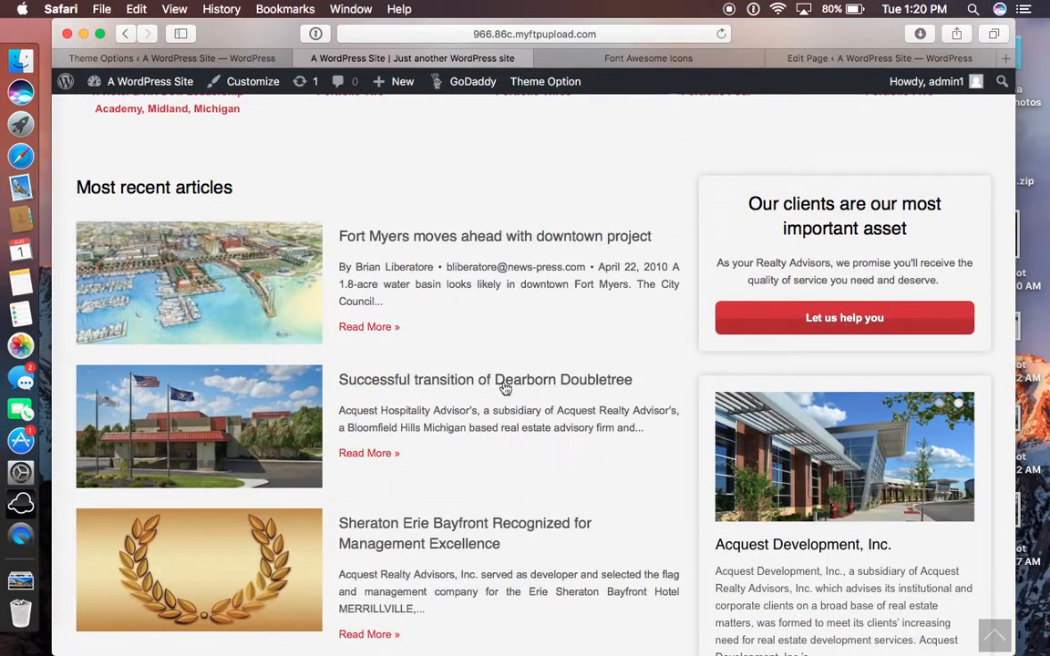
# Open the Widgets page in the site admin and review the available widgets and the list of widget areas.
pyautogui.click(153, 58)
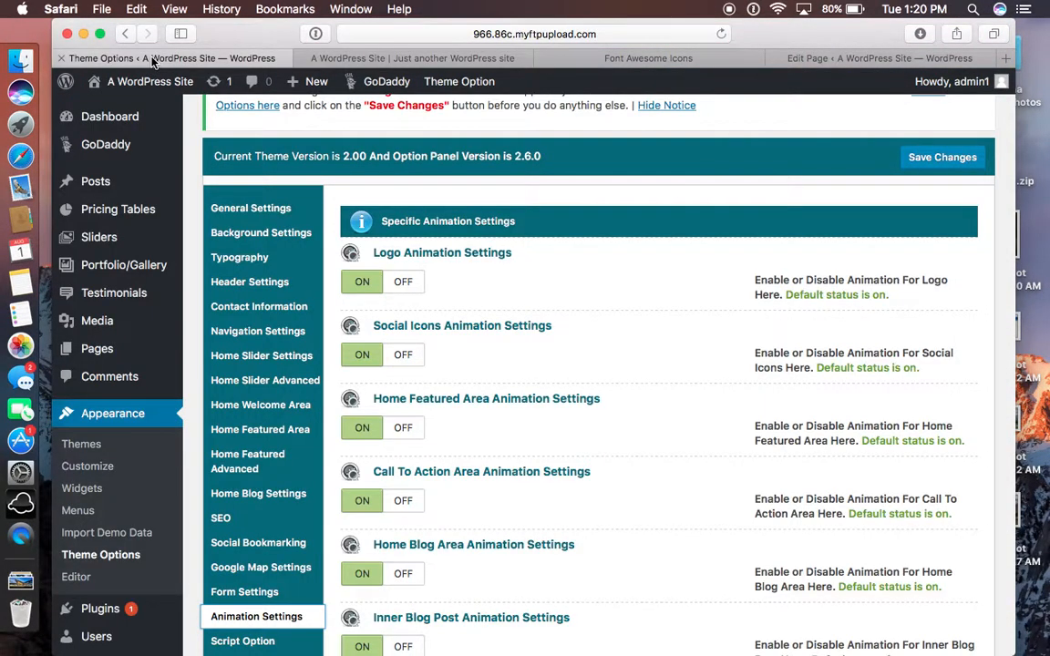
pyautogui.scroll(-2, 91, 385)
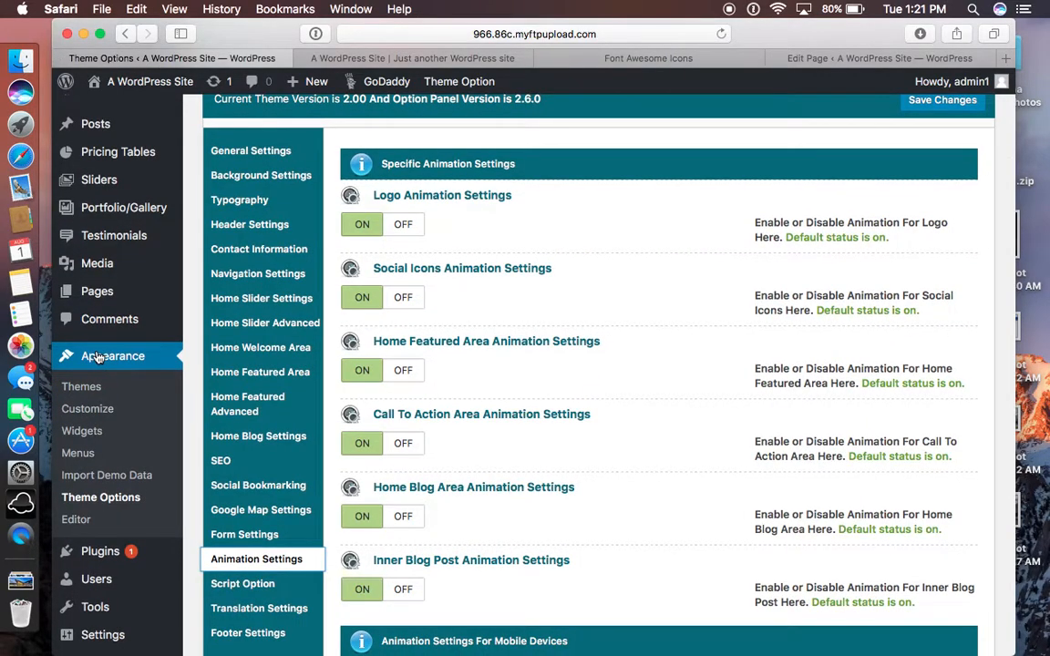
pyautogui.click(80, 434)
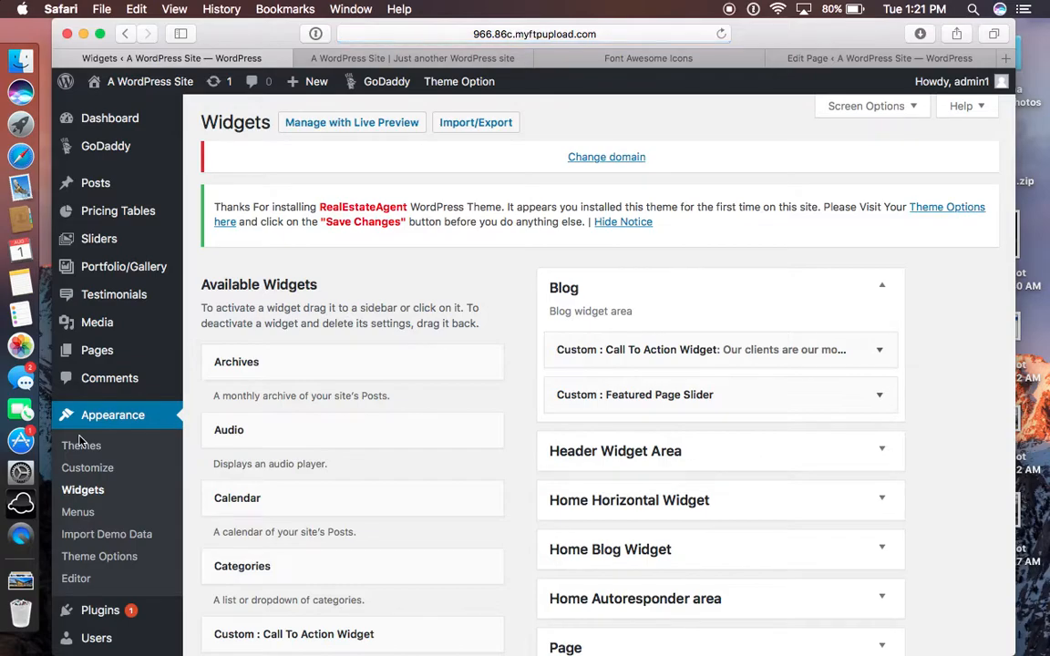
pyautogui.scroll(-5, 876, 311)
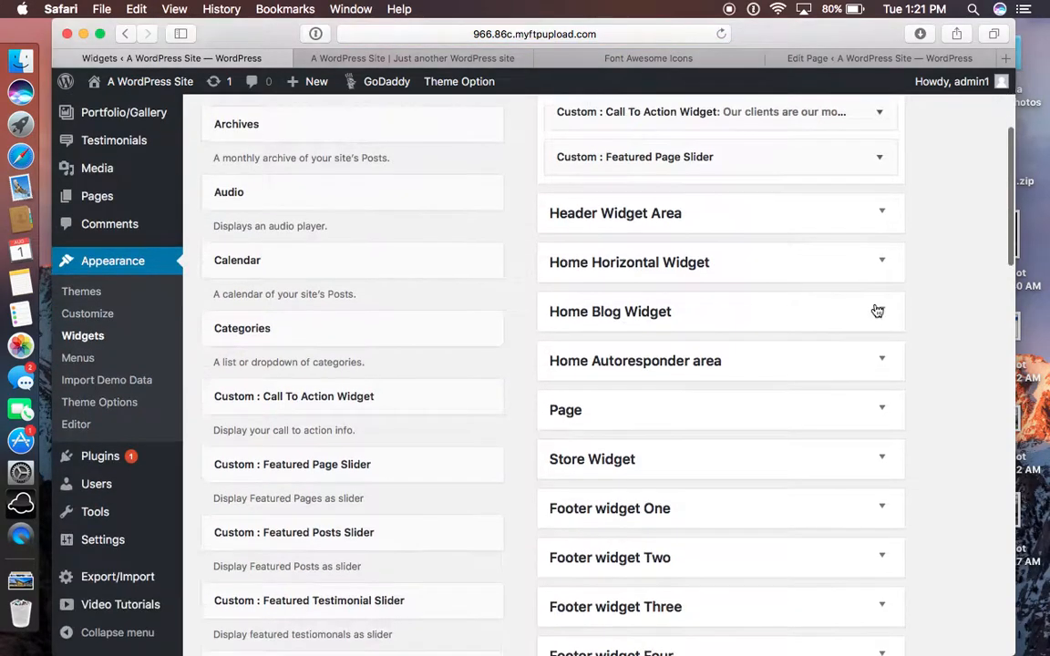
pyautogui.scroll(5, 778, 314)
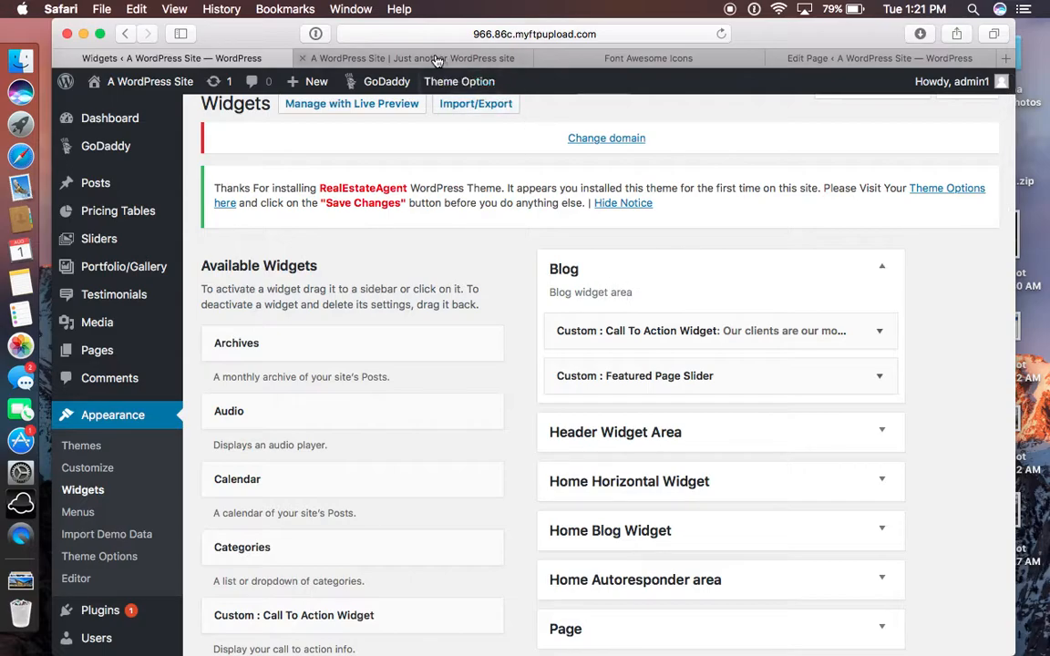
# Find the call-to-action box beside the recent articles on the live site and review its Call To Action widget in the Blog area.
pyautogui.click(390, 57)
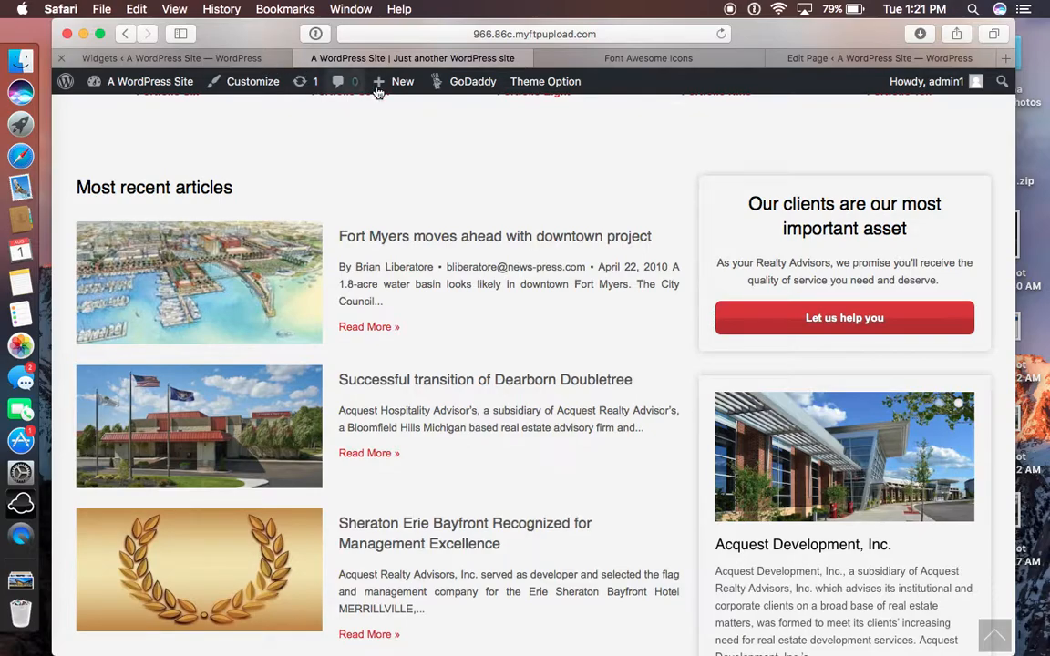
pyautogui.scroll(-2, 660, 241)
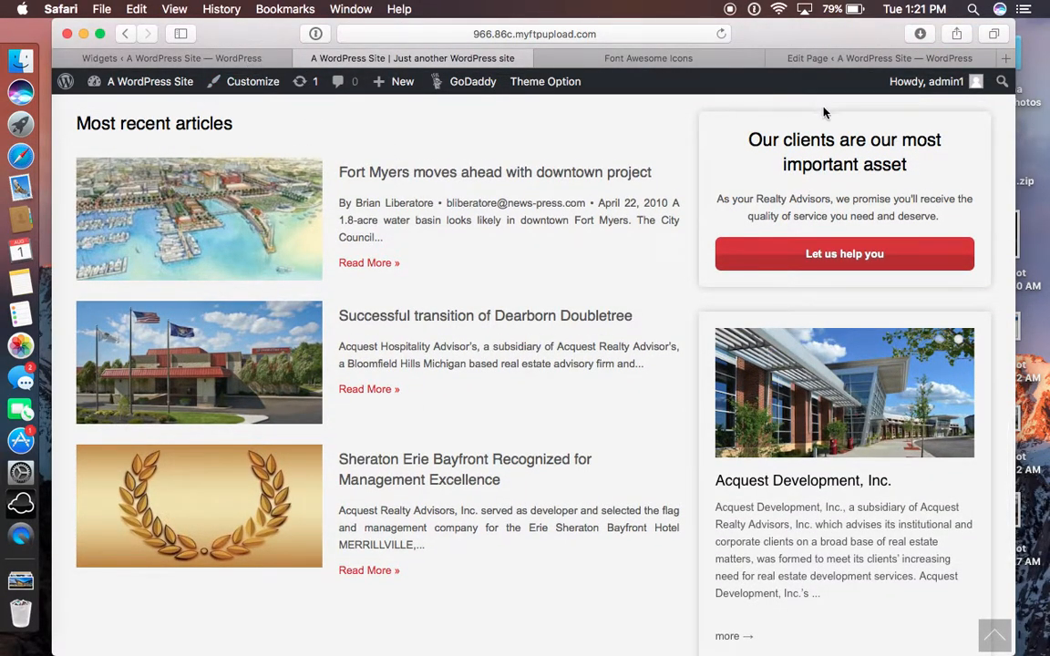
pyautogui.click(157, 55)
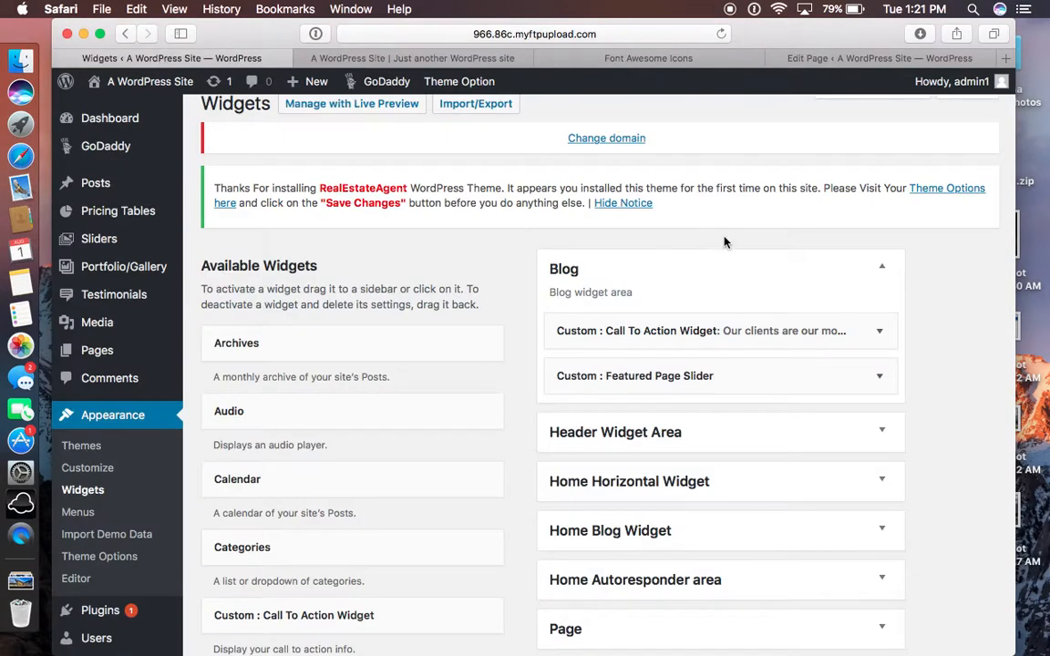
pyautogui.click(880, 334)
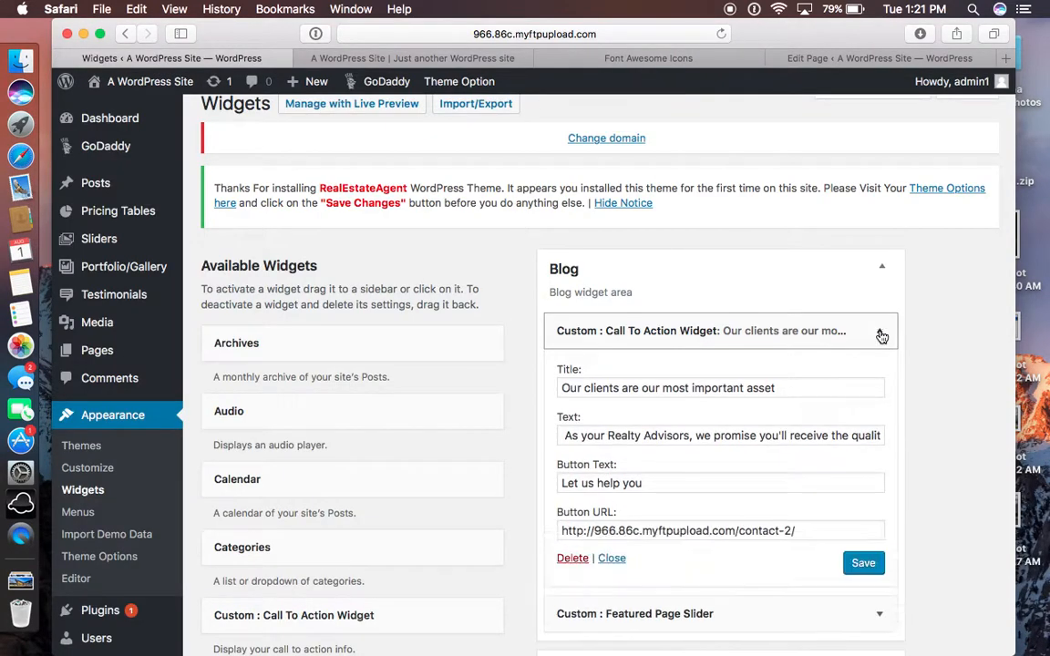
pyautogui.scroll(-2, 646, 291)
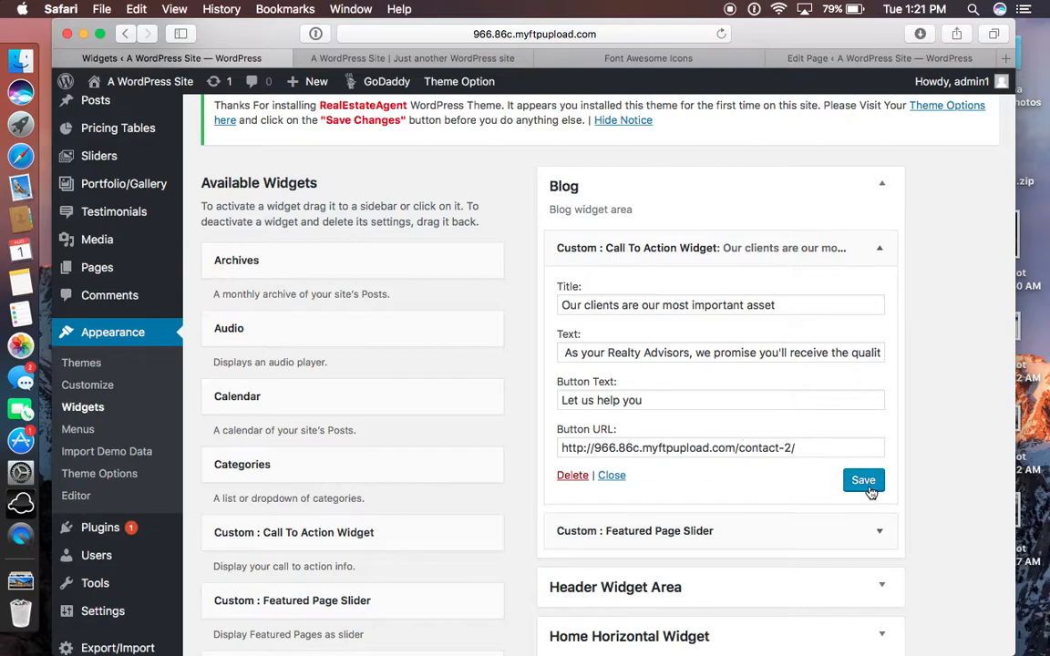
# Expand the Featured Page Slider widget in the Blog area and review its pages, animation speed and link caption.
pyautogui.scroll(-1, 871, 492)
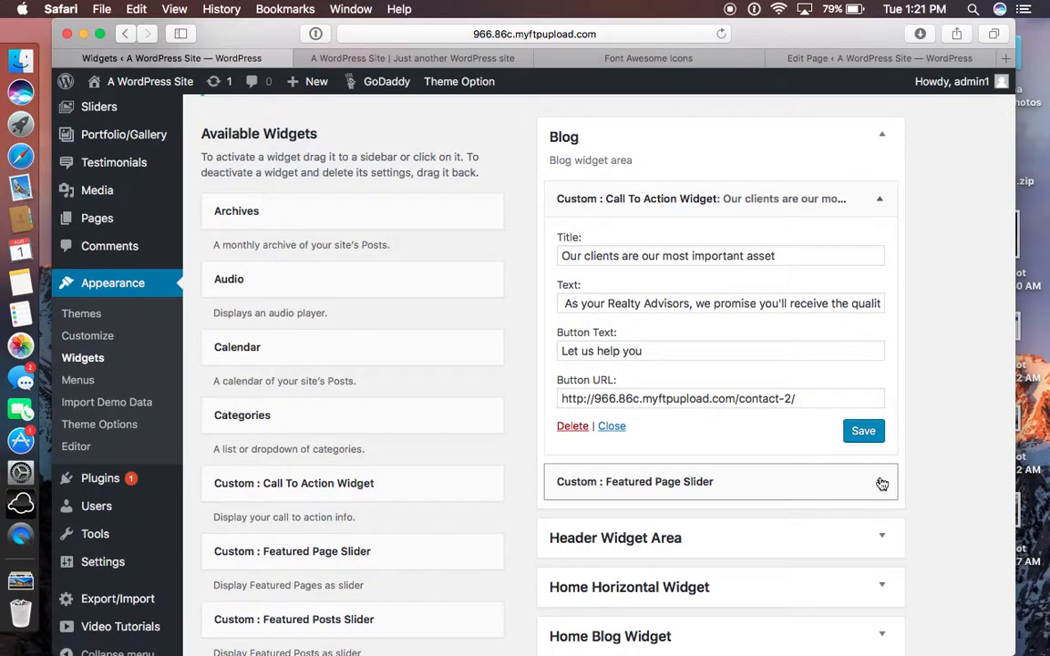
pyautogui.click(881, 484)
pyautogui.scroll(-5, 791, 428)
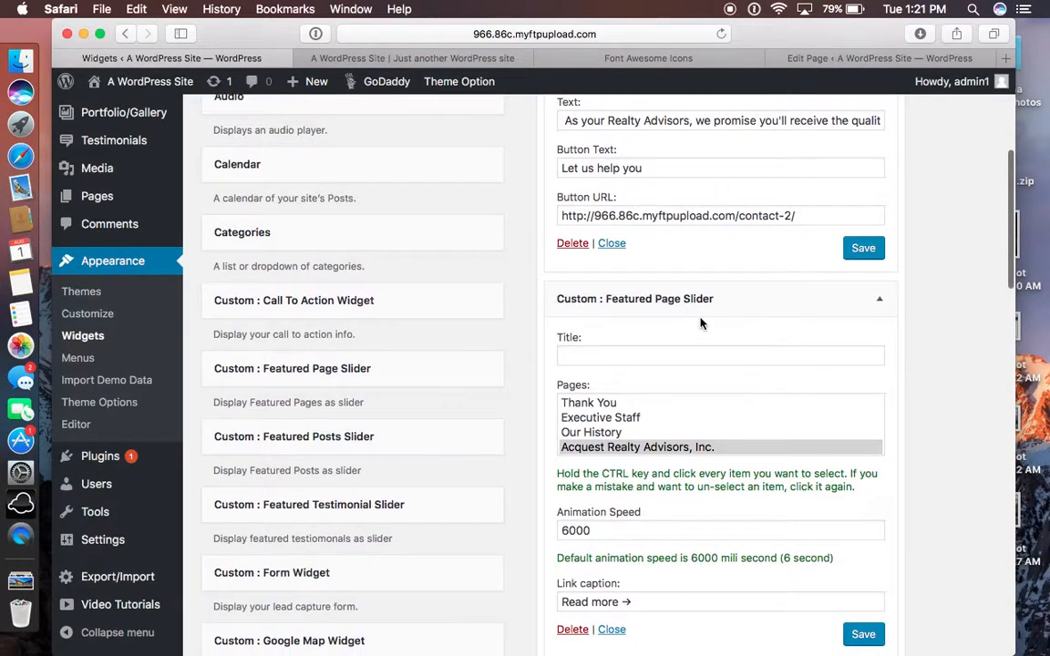
# On the live homepage, follow the sidebar slider's more link for Acquest Development, Inc. and return to the recent articles section.
pyautogui.click(333, 46)
pyautogui.scroll(-3, 833, 372)
pyautogui.click(727, 532)
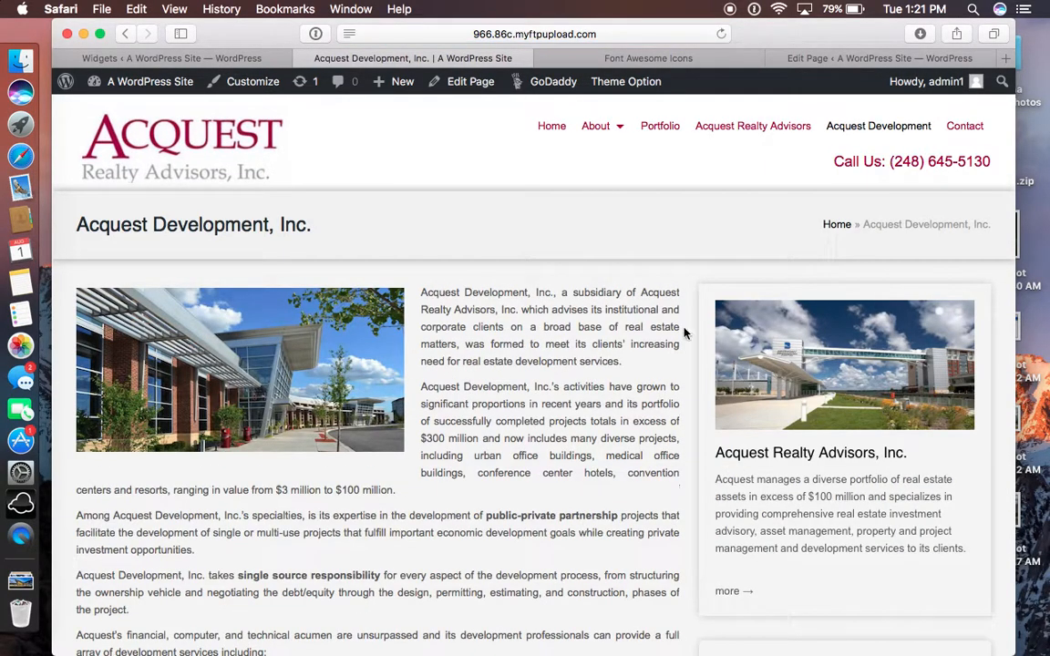
pyautogui.click(125, 34)
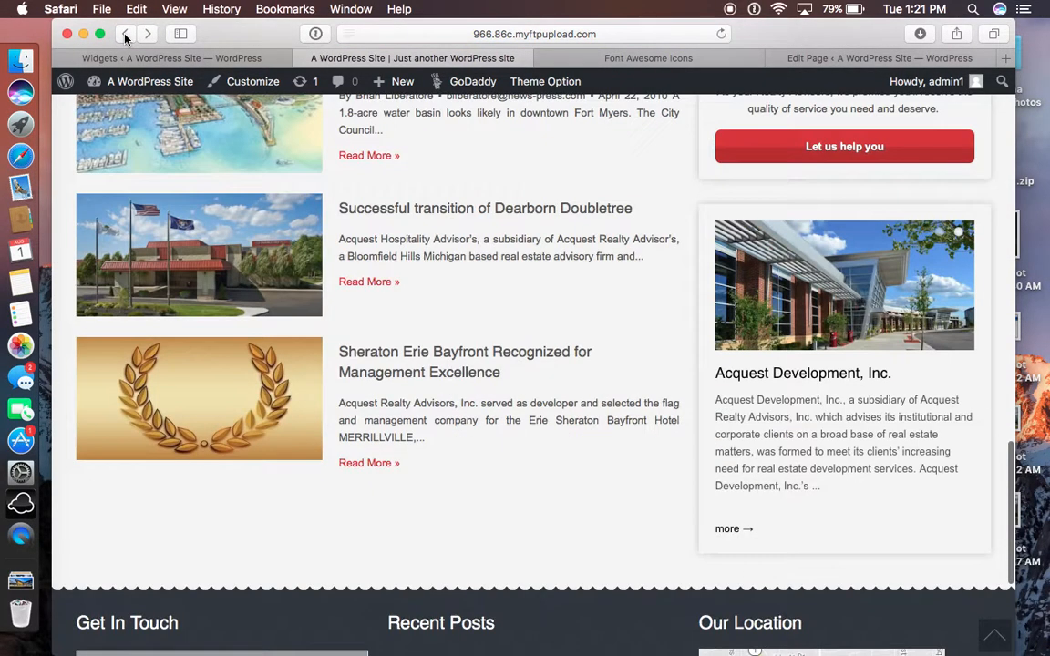
pyautogui.scroll(2, 770, 383)
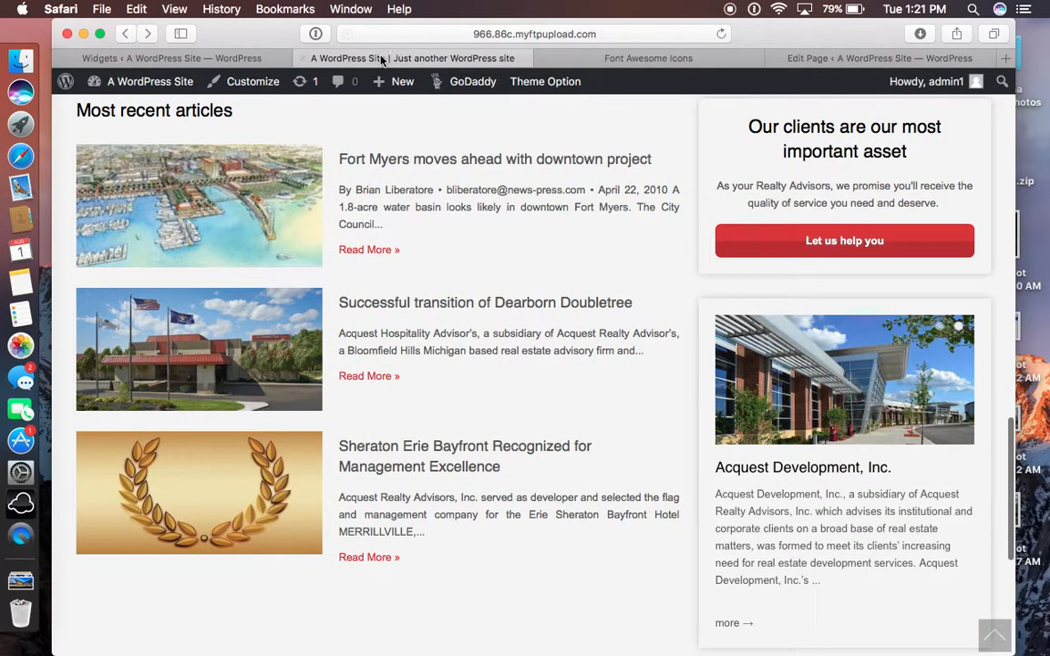
# Compare the pages selected in the Featured Page Slider widget with the sidebar slider on the live homepage.
pyautogui.click(230, 56)
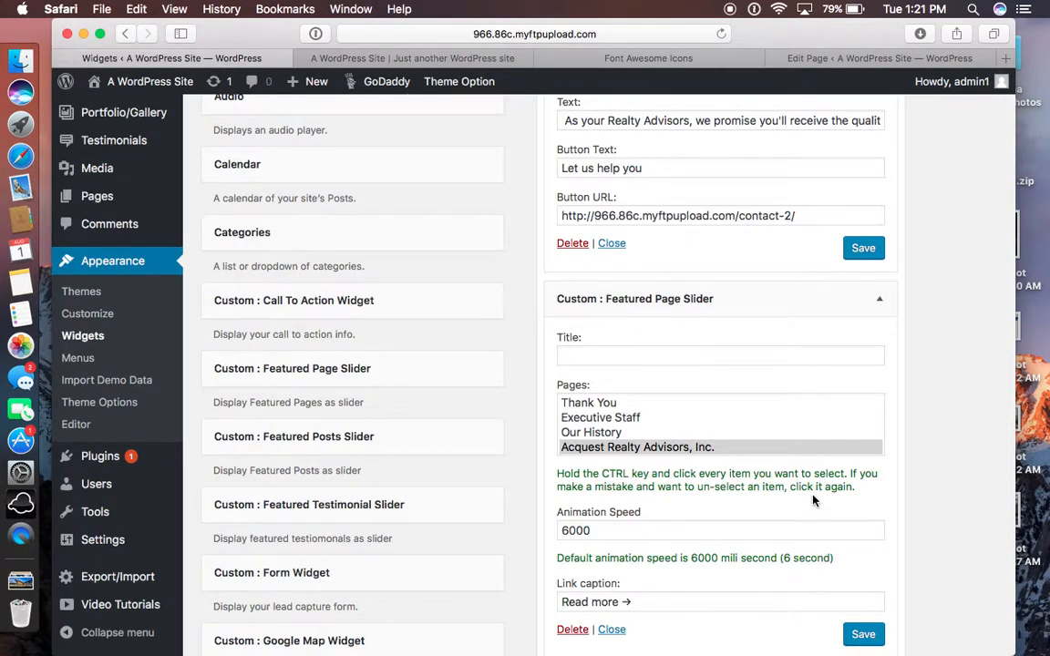
pyautogui.click(441, 59)
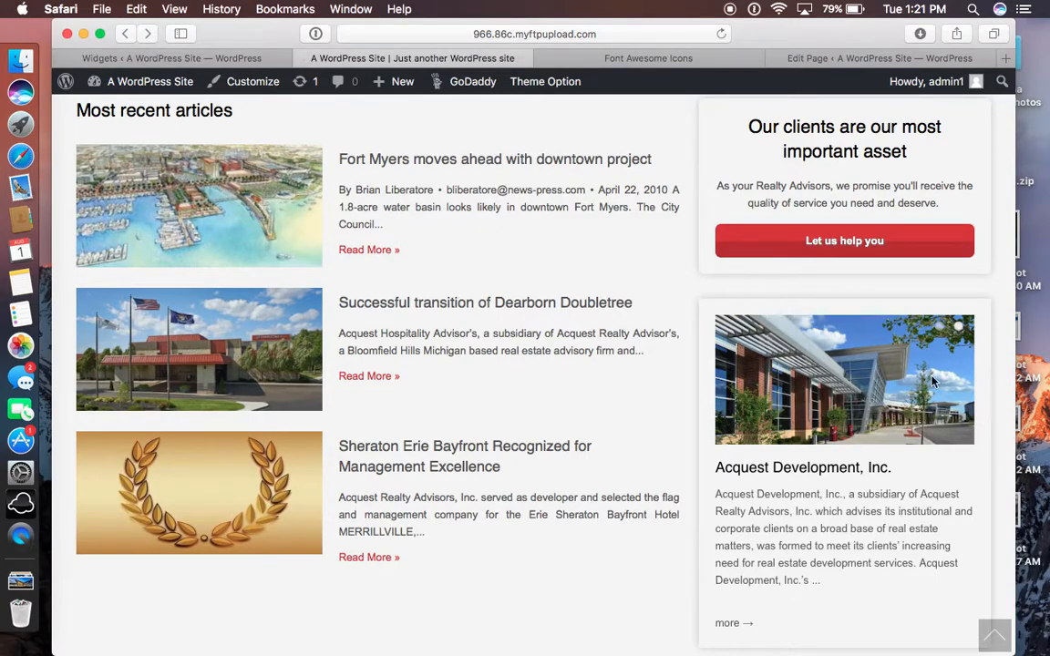
# Return to the widget settings and check which pages are selected in the Blog area's Featured Page Slider.
pyautogui.click(216, 56)
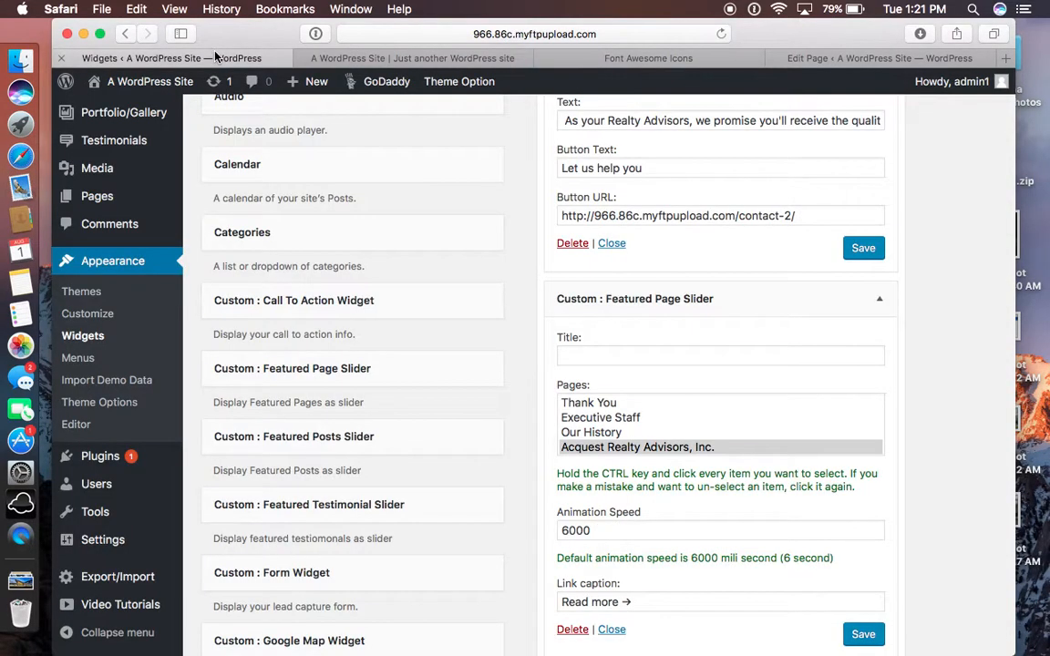
pyautogui.scroll(-1, 674, 438)
pyautogui.keyDown('super'); pyautogui.click(680, 448); pyautogui.keyUp('super')
pyautogui.scroll(-2, 667, 426)
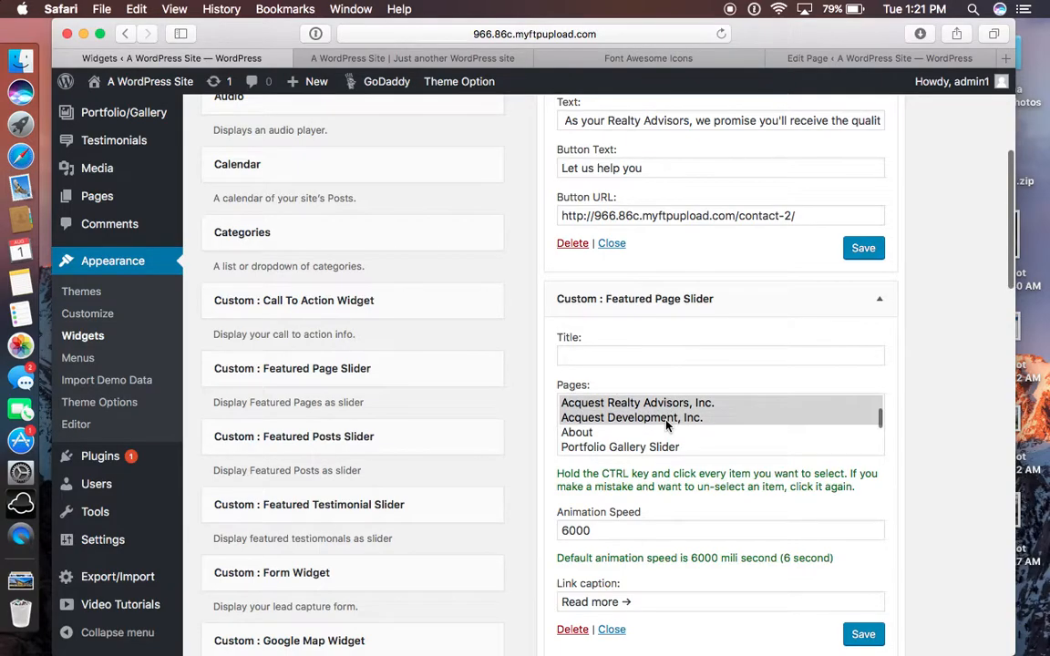
pyautogui.scroll(-3, 683, 437)
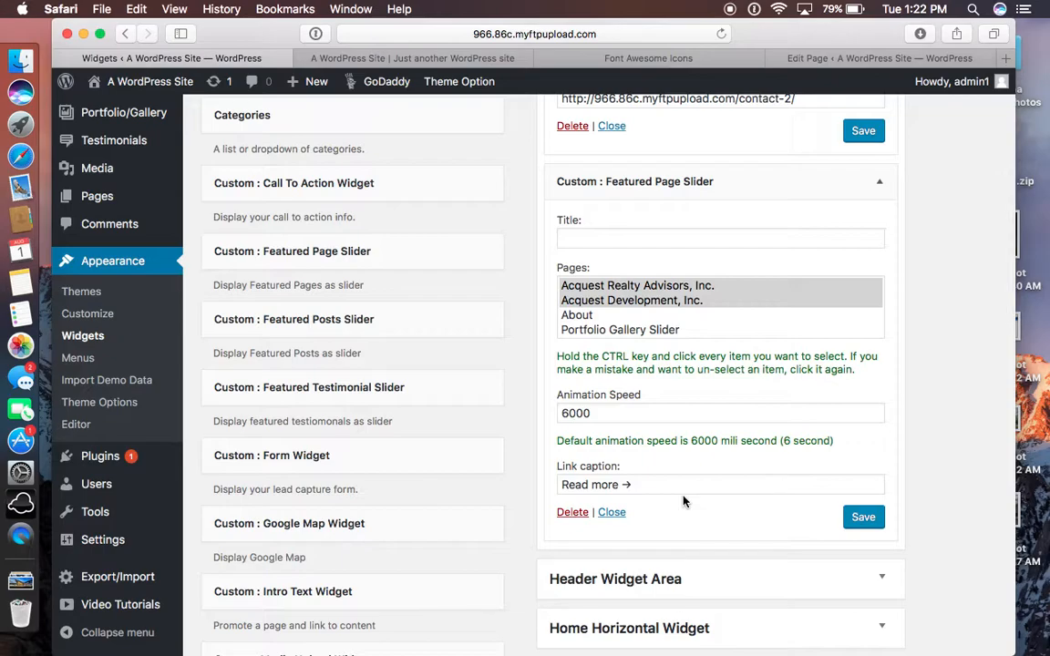
# Expand the Header Widget Area, Home Horizontal Widget and Home Blog Widget areas to check their contents.
pyautogui.scroll(-3, 725, 499)
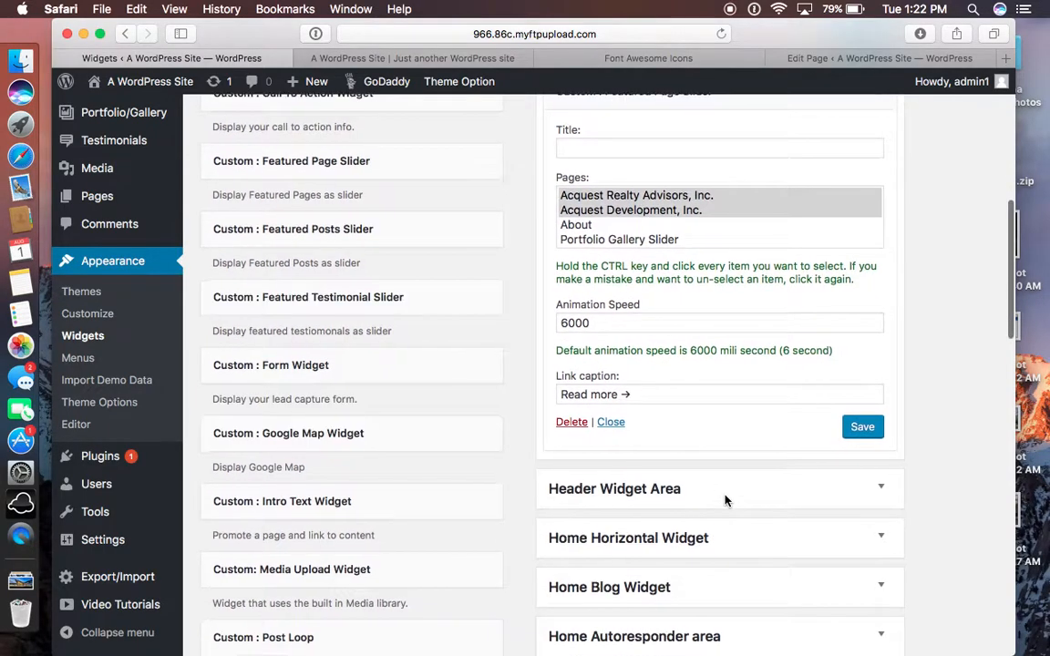
pyautogui.click(734, 489)
pyautogui.scroll(-4, 763, 506)
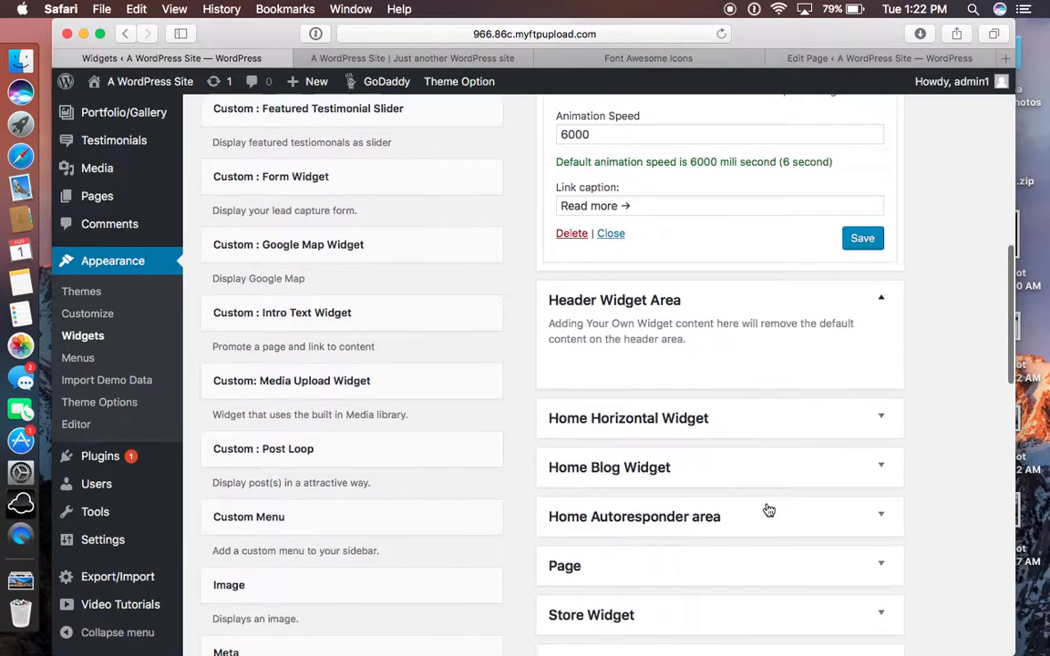
pyautogui.click(745, 427)
pyautogui.scroll(-3, 746, 426)
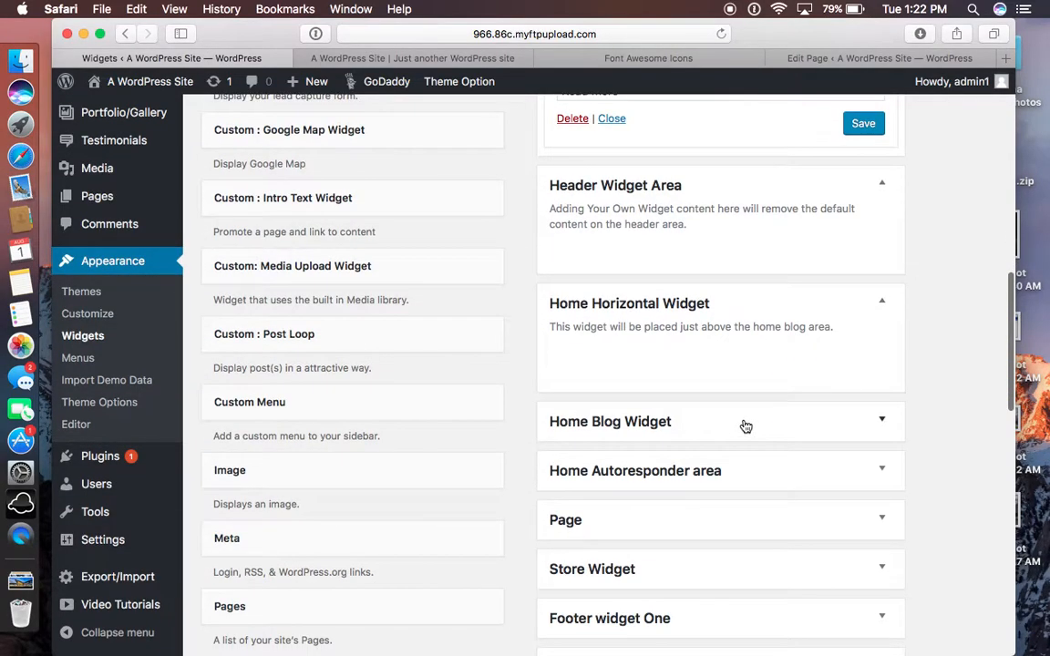
pyautogui.click(746, 426)
pyautogui.scroll(-4, 743, 424)
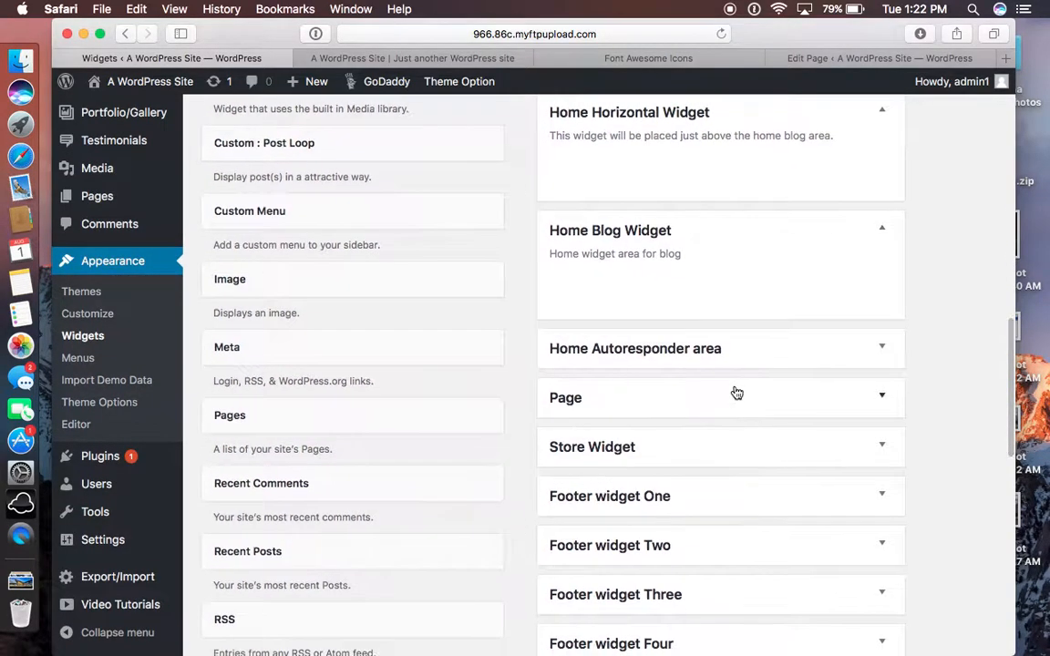
# Expand the Form Widget in the Home Autoresponder area and find its Start A Conversation form on the live homepage.
pyautogui.click(731, 354)
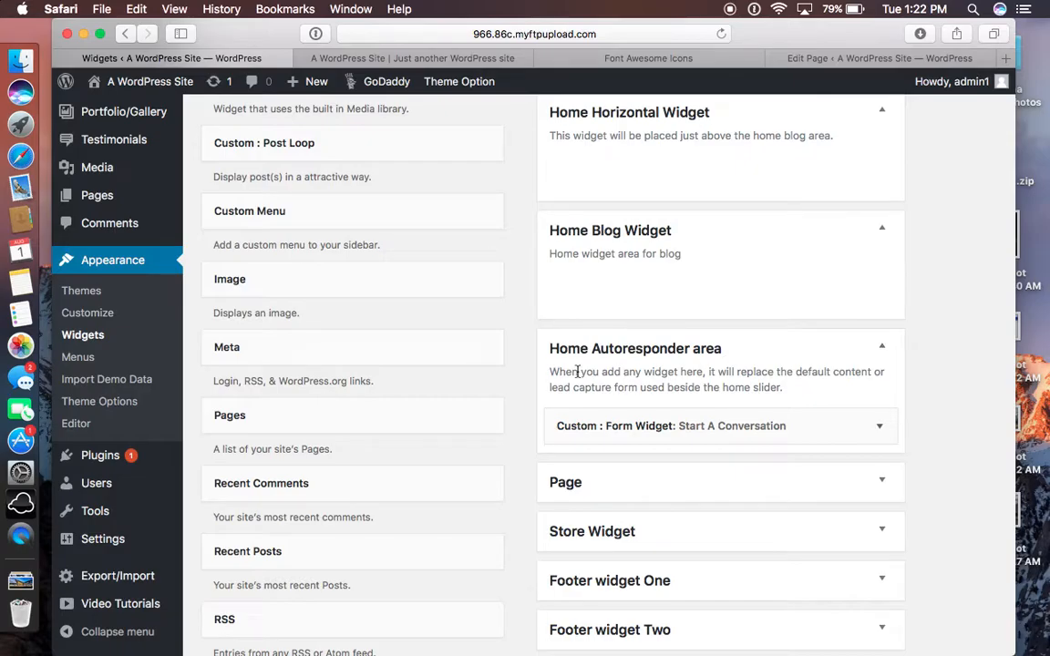
pyautogui.click(674, 426)
pyautogui.click(448, 54)
pyautogui.scroll(15, 581, 344)
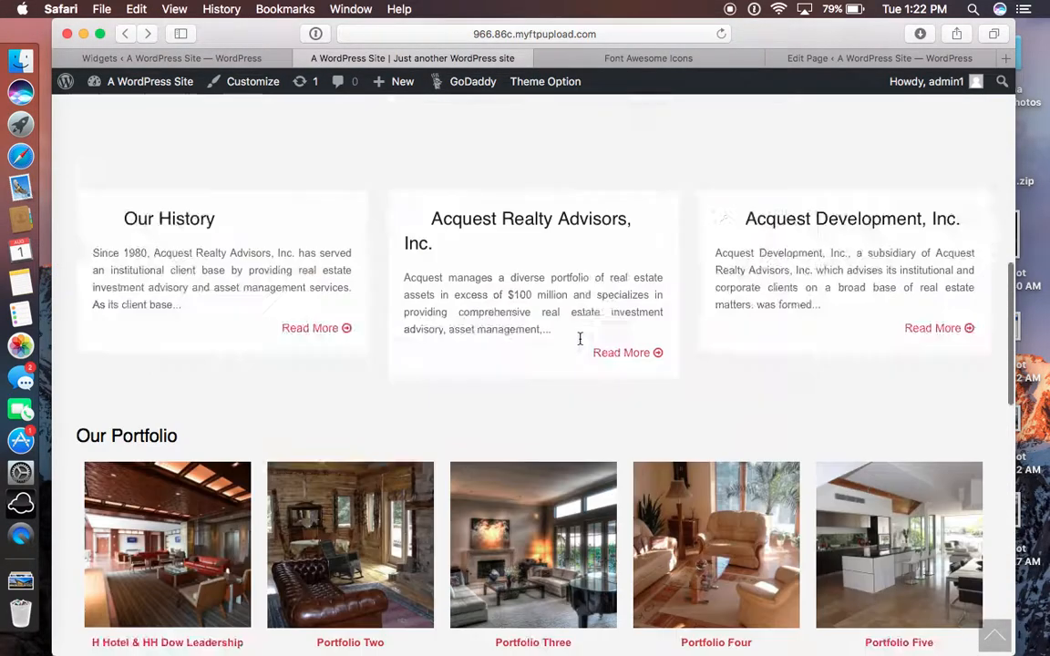
pyautogui.scroll(1, 581, 344)
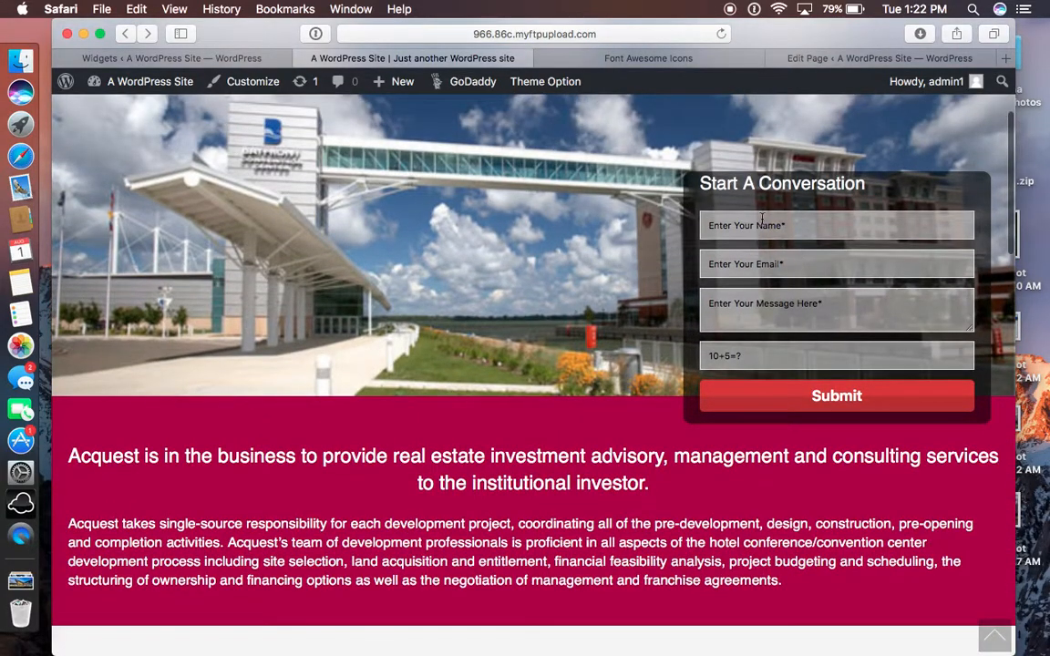
# Back in the widget settings, review the Form Widget's title, submit button text and Thank You page URL.
pyautogui.click(234, 60)
pyautogui.scroll(-5, 741, 370)
pyautogui.scroll(2, 741, 370)
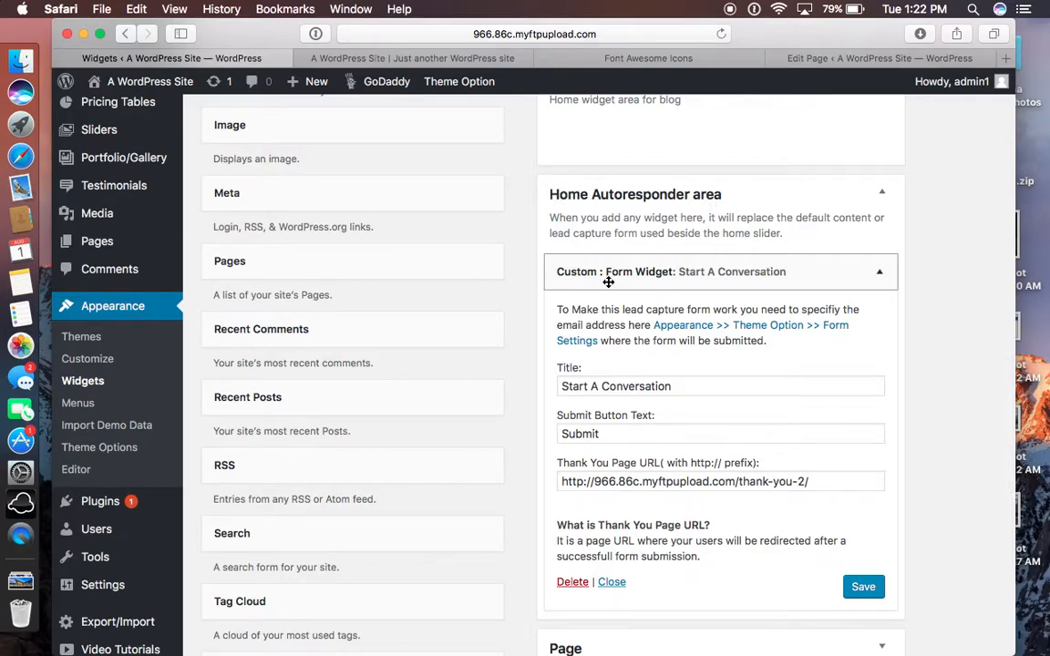
pyautogui.scroll(-2, 693, 281)
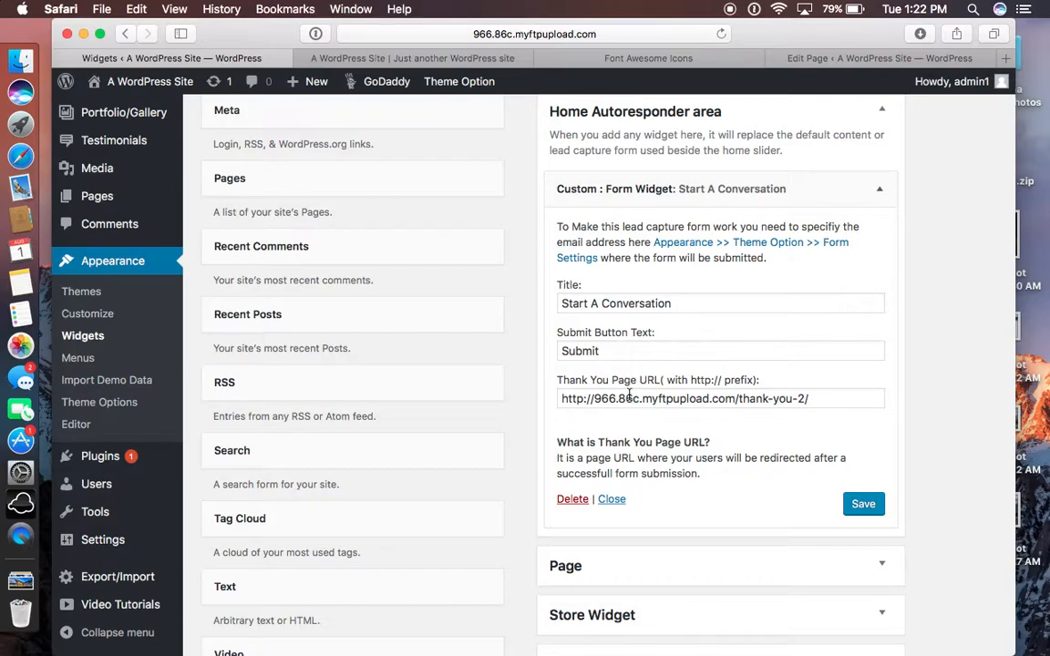
# Expand the Page widget area and open the live Our History page to view its sidebar widgets.
pyautogui.scroll(-5, 628, 394)
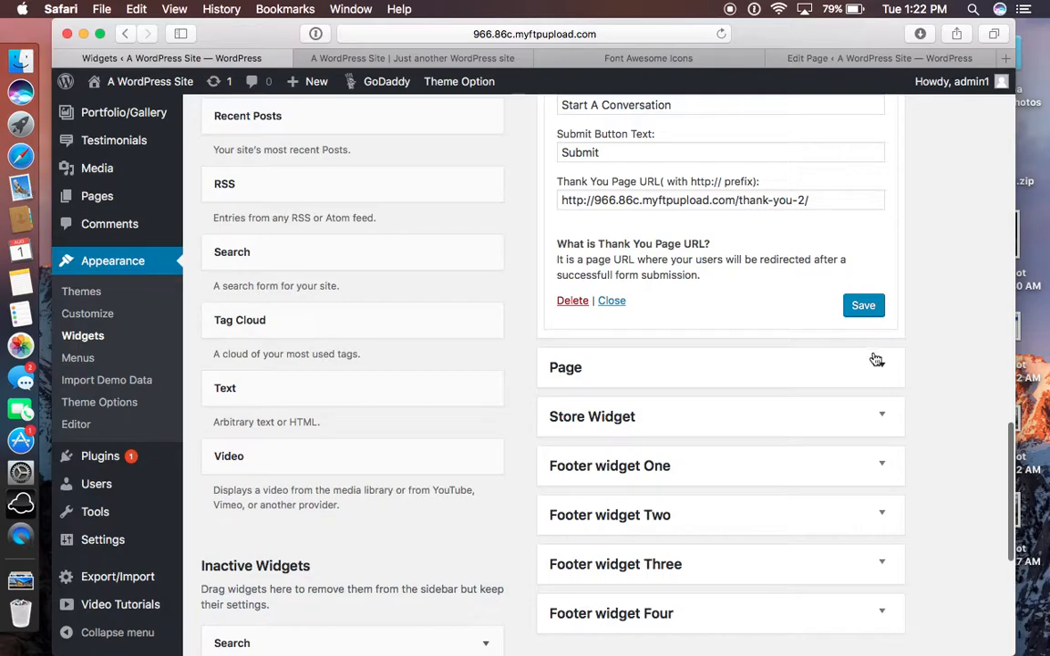
pyautogui.click(880, 366)
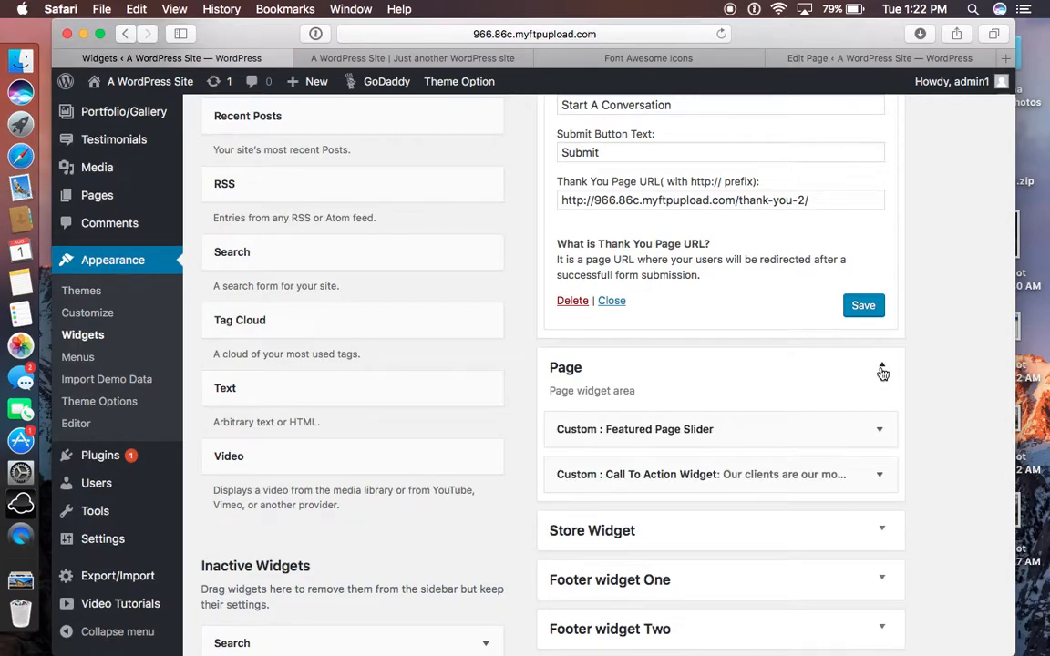
pyautogui.click(334, 57)
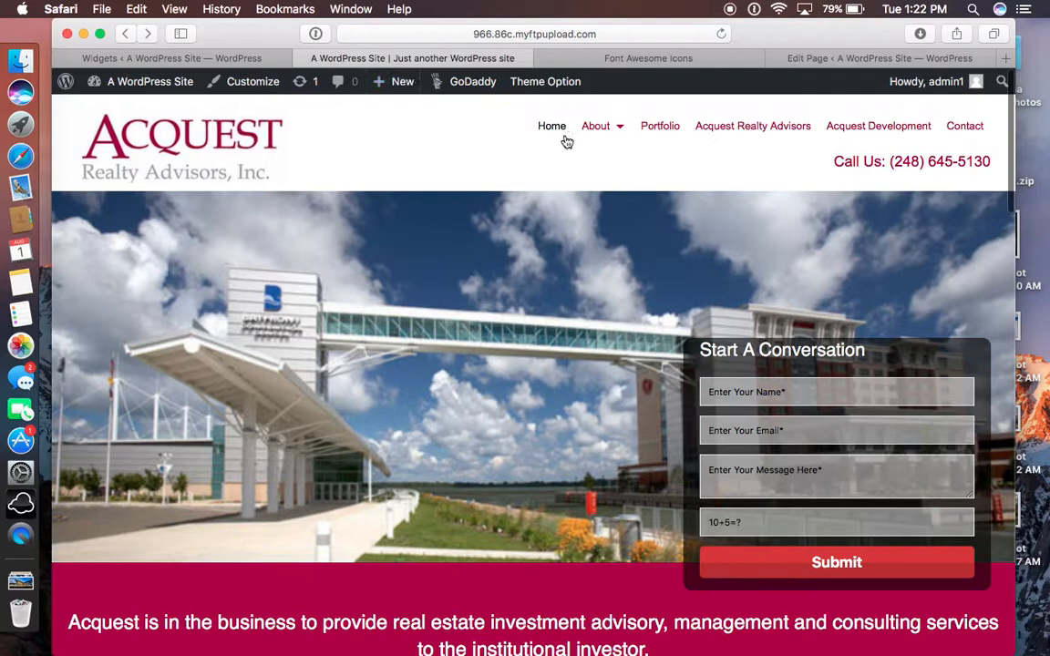
pyautogui.moveTo(597, 136)
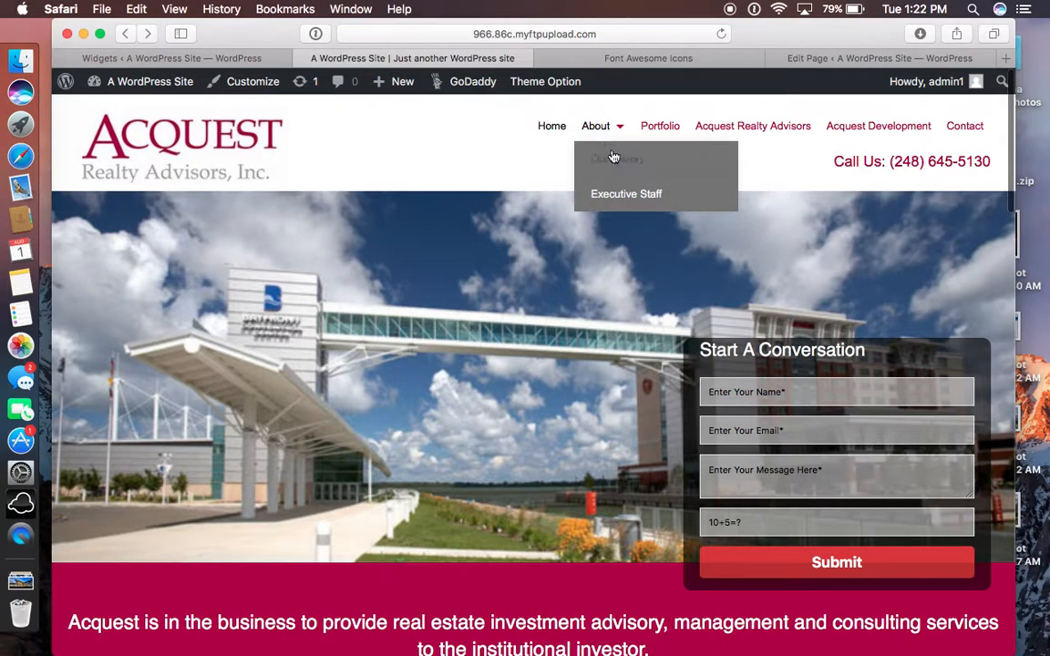
pyautogui.click(612, 157)
pyautogui.scroll(-5, 693, 346)
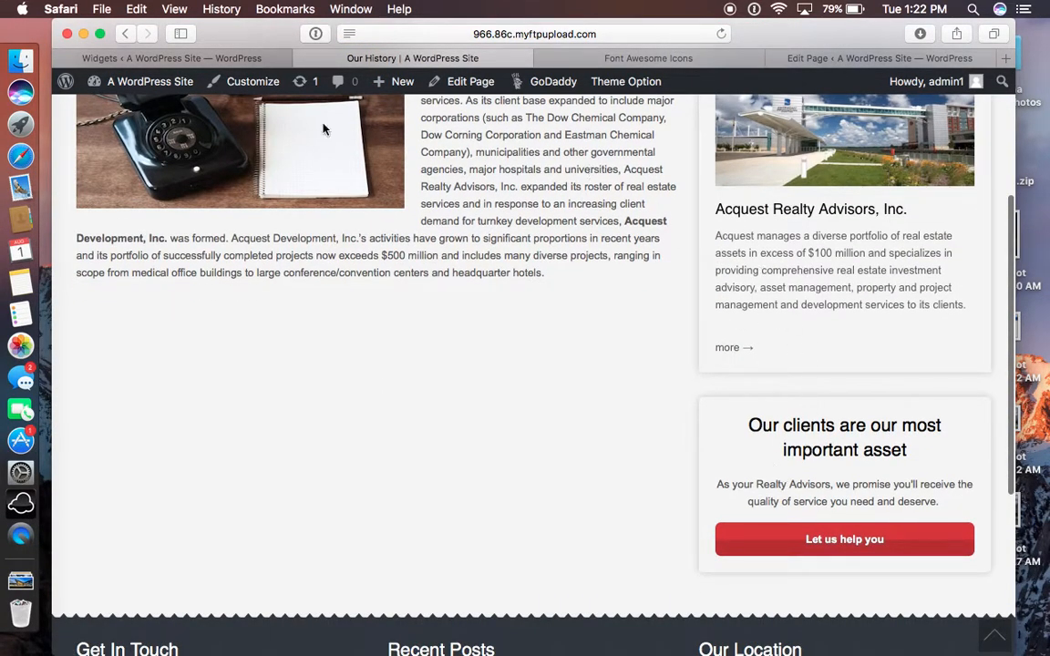
# Return to the widget settings and compare the Page area's widgets with those in the Blog area.
pyautogui.click(209, 60)
pyautogui.scroll(-3, 603, 328)
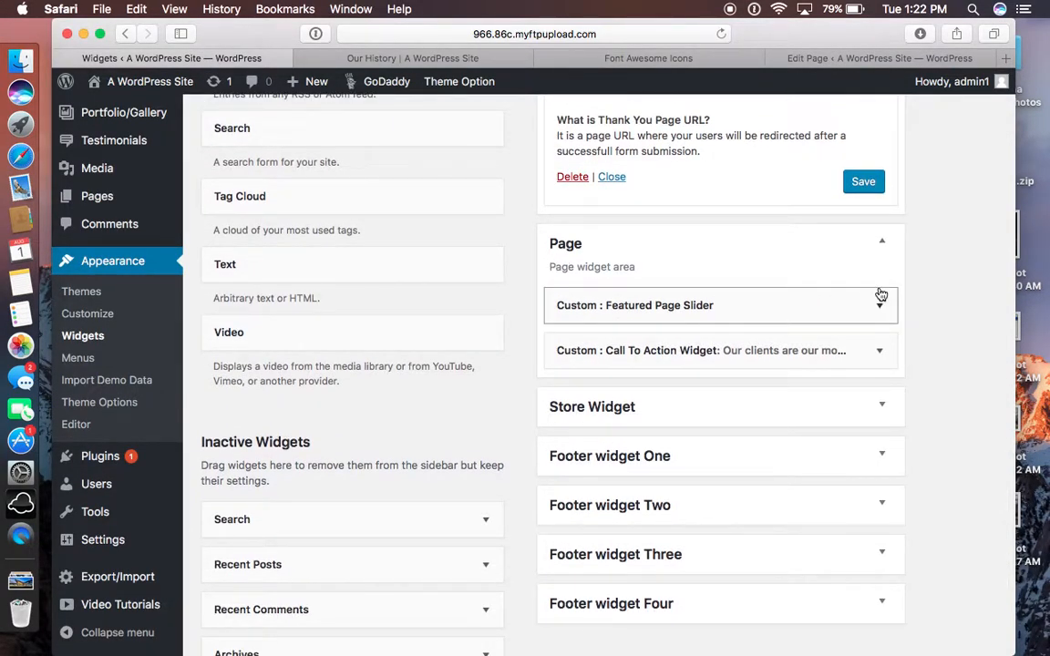
pyautogui.scroll(15, 878, 293)
pyautogui.scroll(15, 881, 294)
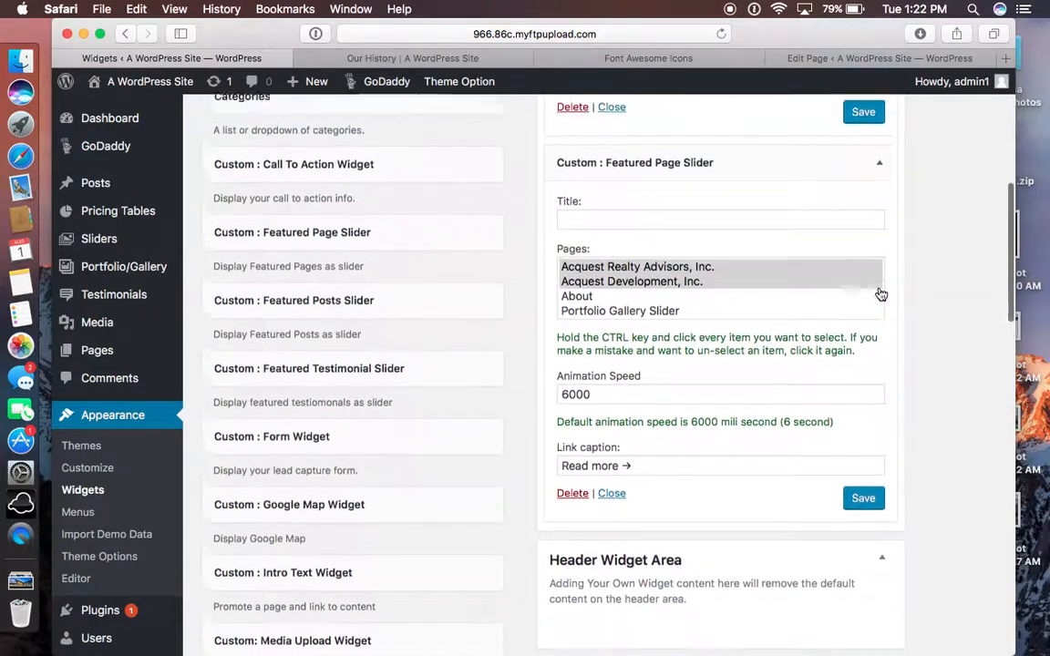
pyautogui.scroll(-20, 881, 294)
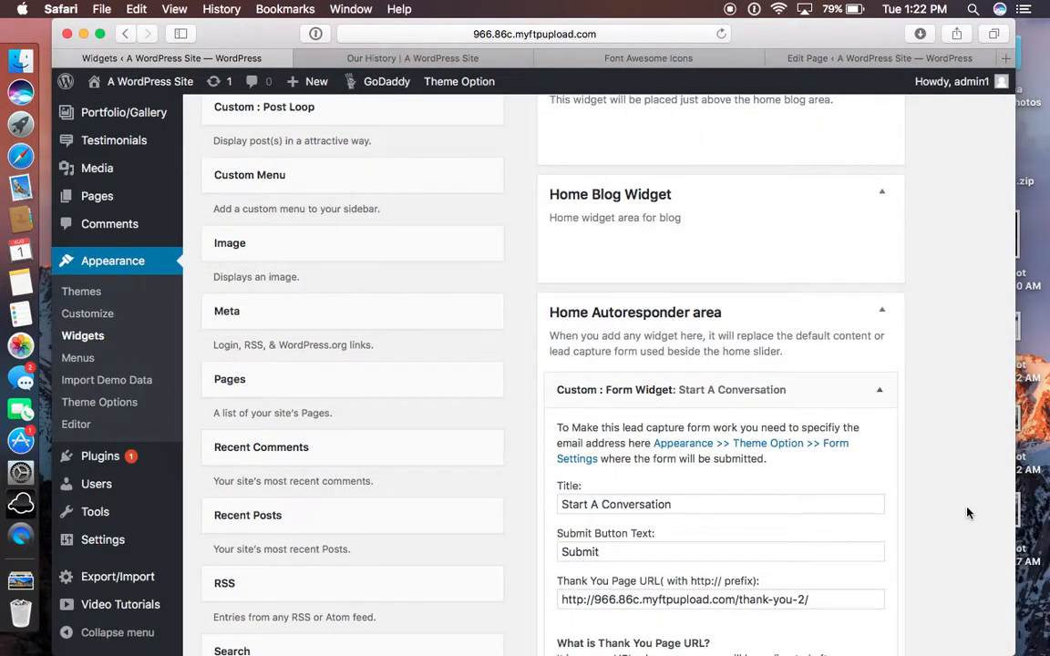
pyautogui.scroll(-10, 968, 513)
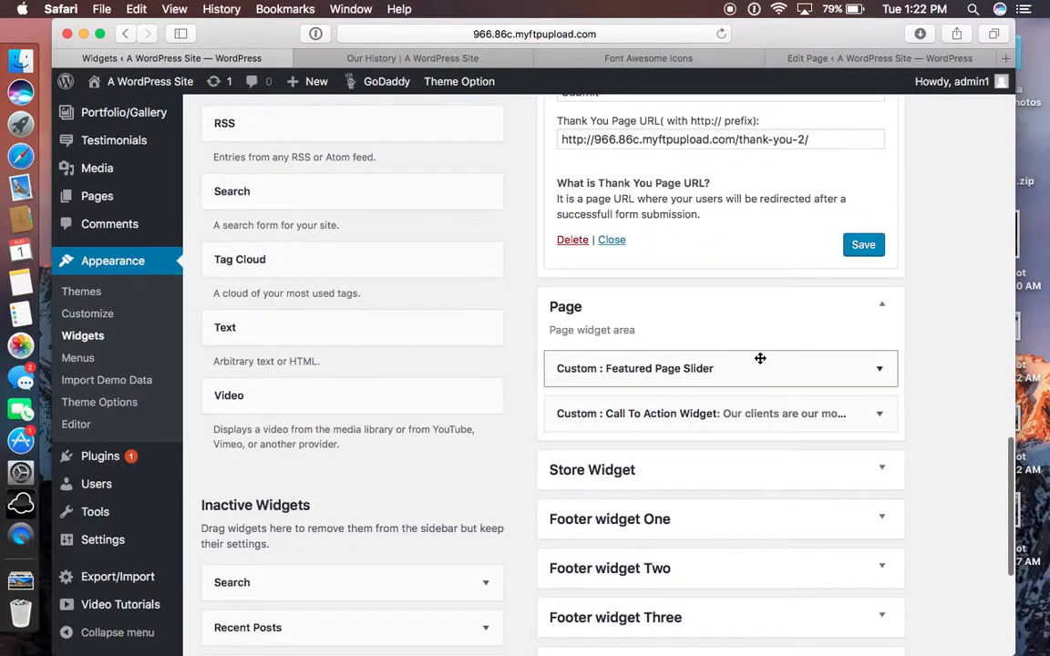
# Expand the Featured Page Slider and Call To Action widgets in the Page area and review their settings.
pyautogui.click(881, 379)
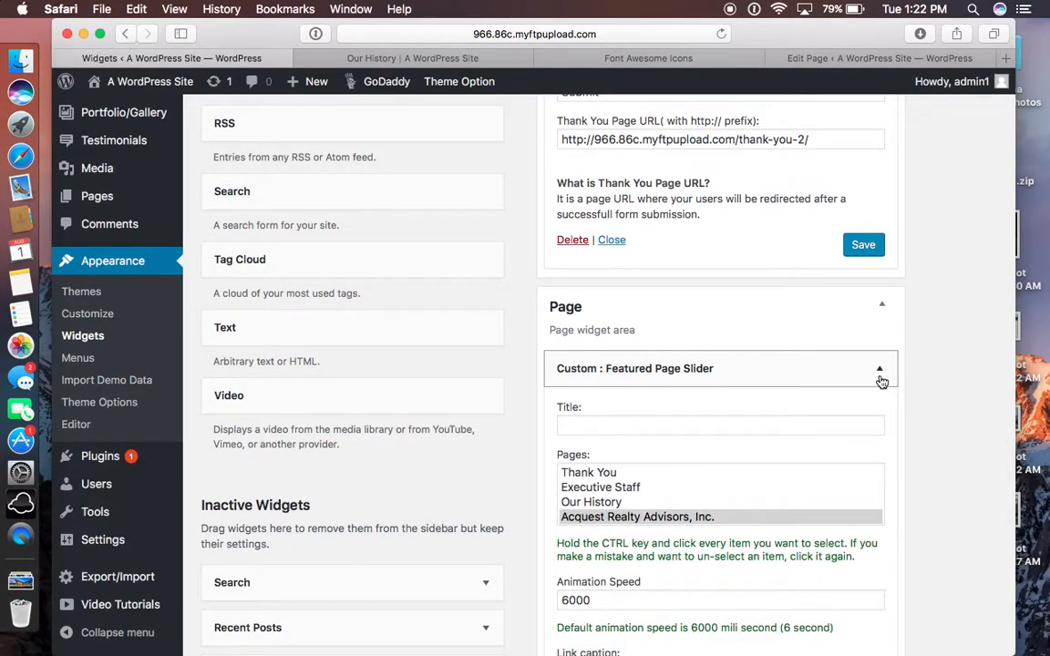
pyautogui.scroll(-7, 883, 382)
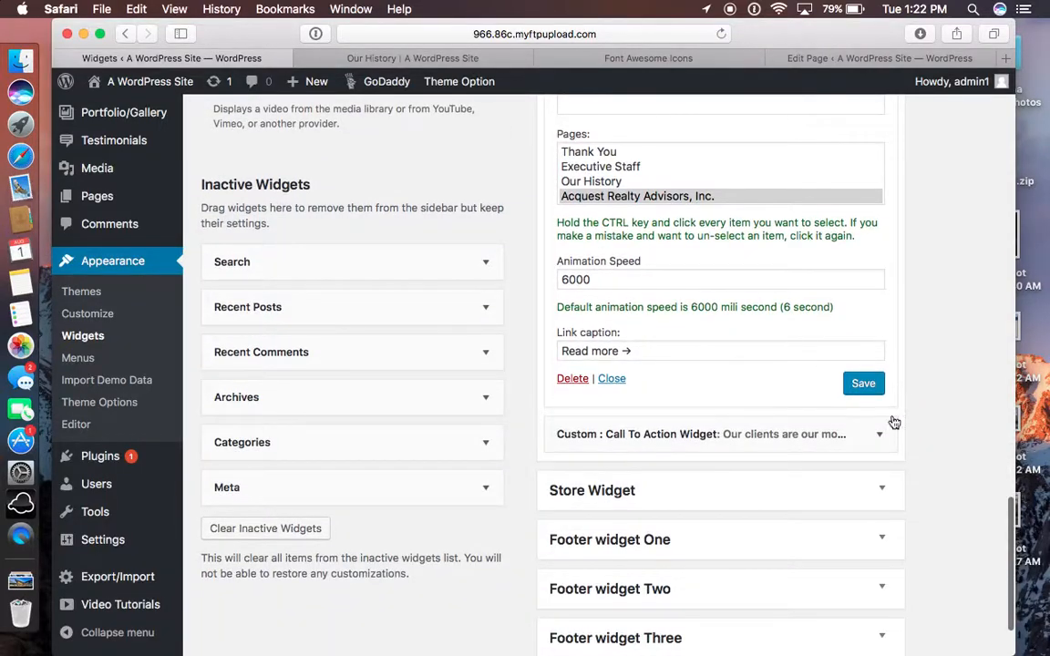
pyautogui.click(891, 435)
pyautogui.scroll(-3, 946, 455)
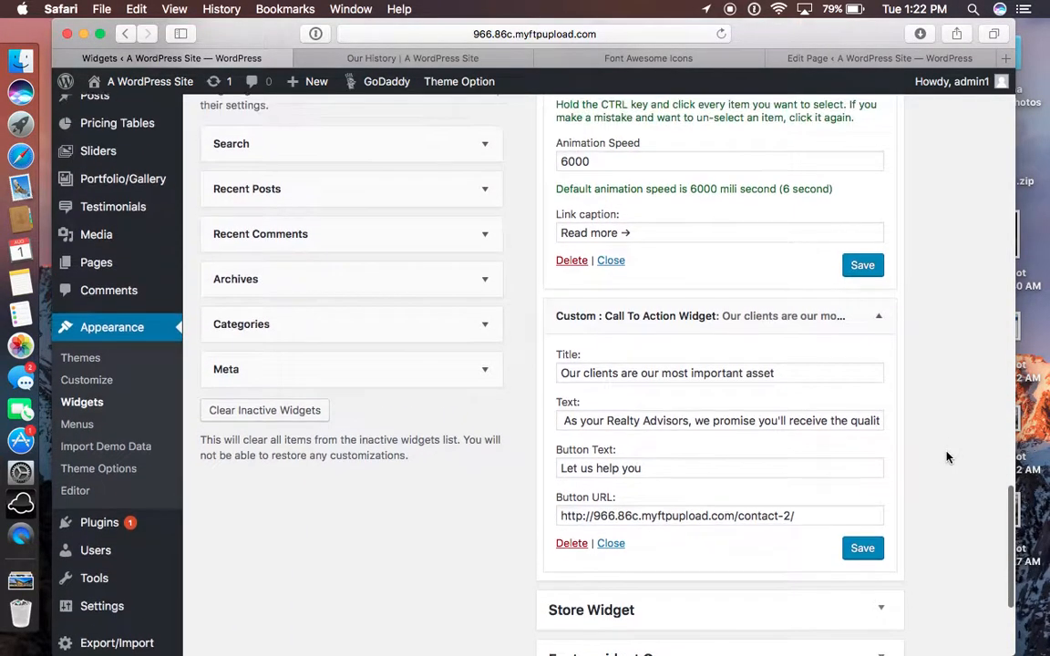
pyautogui.scroll(-5, 947, 457)
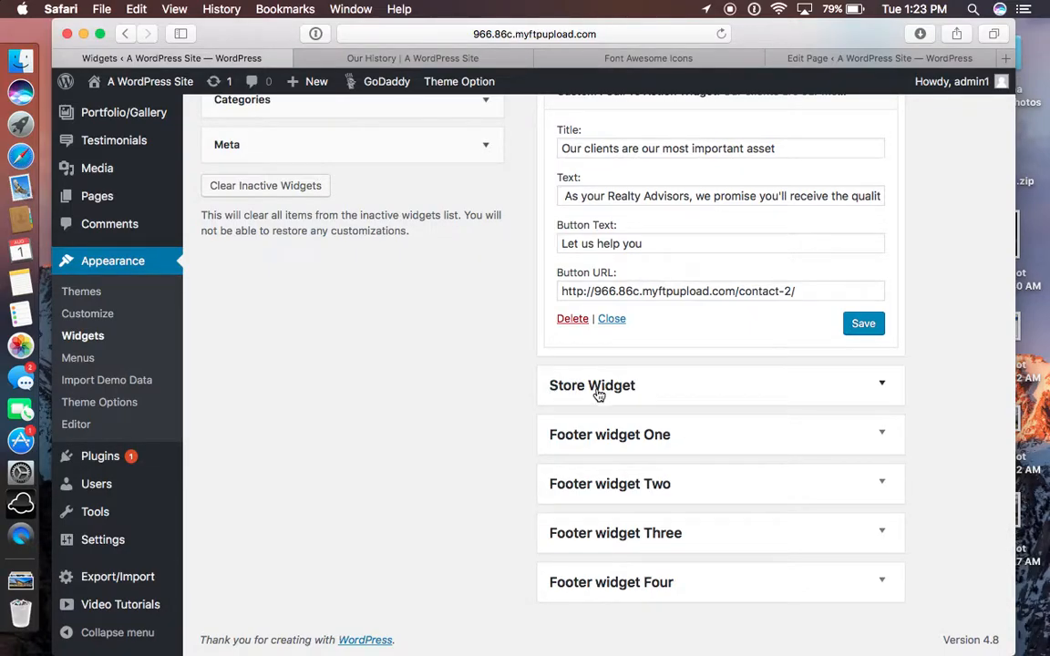
# Expand the Get In Touch text widget in Footer widget One and compare it with the live site's footer form.
pyautogui.click(720, 441)
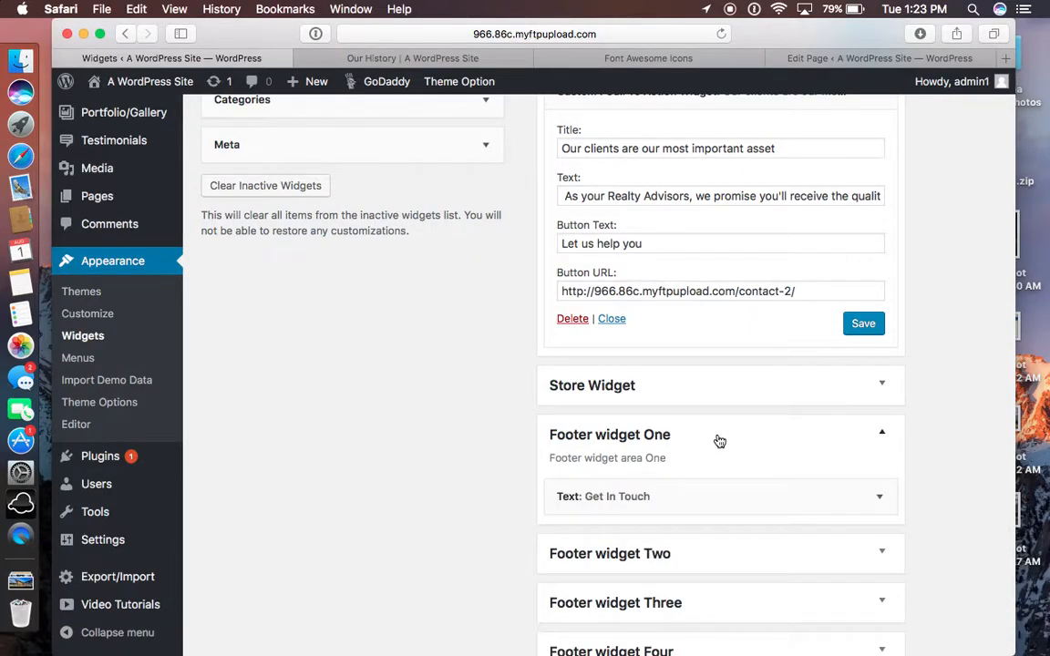
pyautogui.scroll(-2, 719, 437)
pyautogui.click(882, 427)
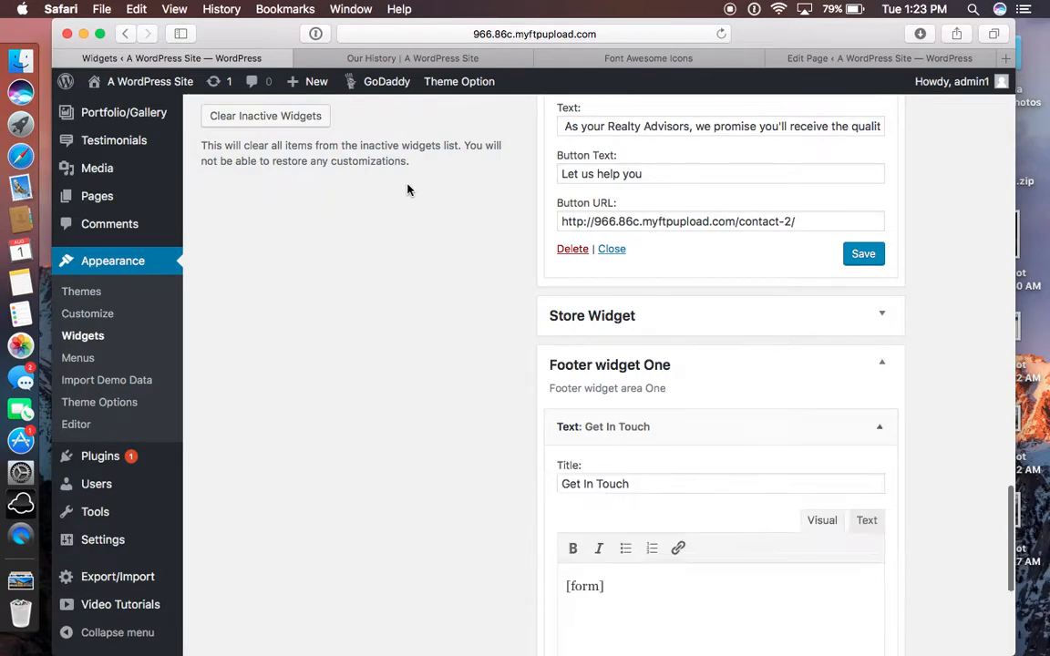
pyautogui.click(333, 60)
pyautogui.scroll(-4, 321, 489)
pyautogui.scroll(-3, 320, 490)
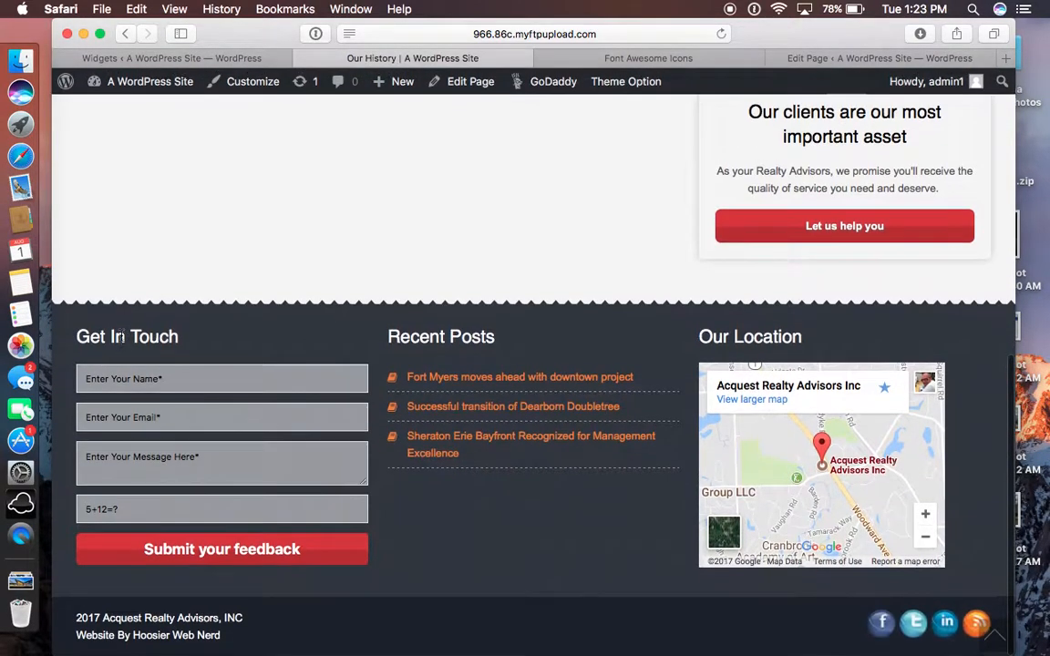
pyautogui.click(208, 57)
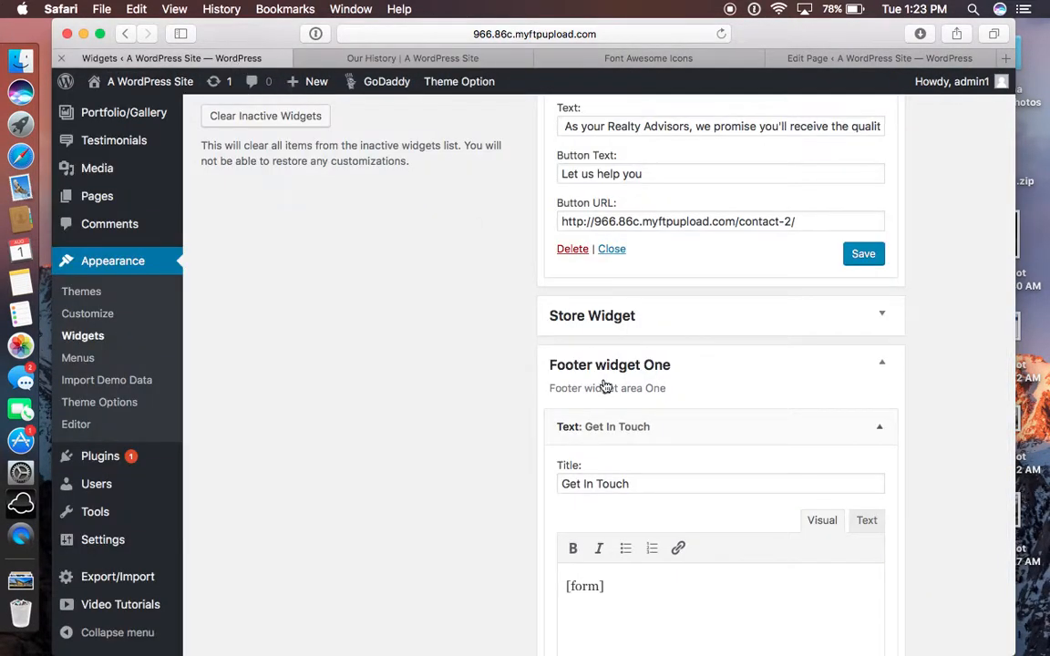
# Expand the Recent Posts widget in Footer widget Two and review its title, post count and date options.
pyautogui.scroll(-5, 539, 295)
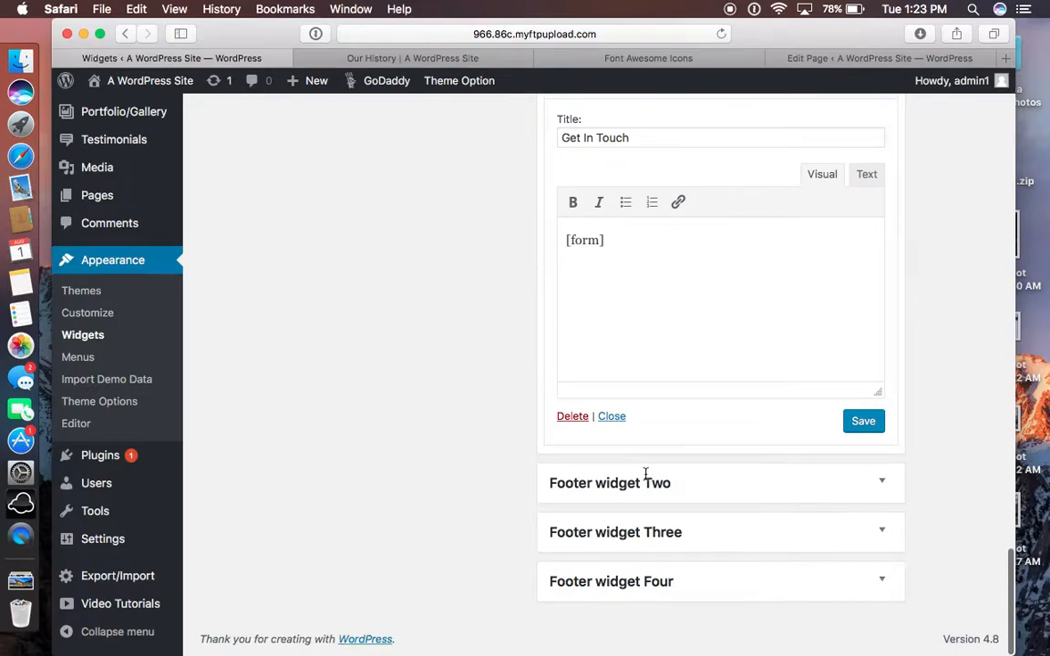
pyautogui.click(773, 490)
pyautogui.click(771, 483)
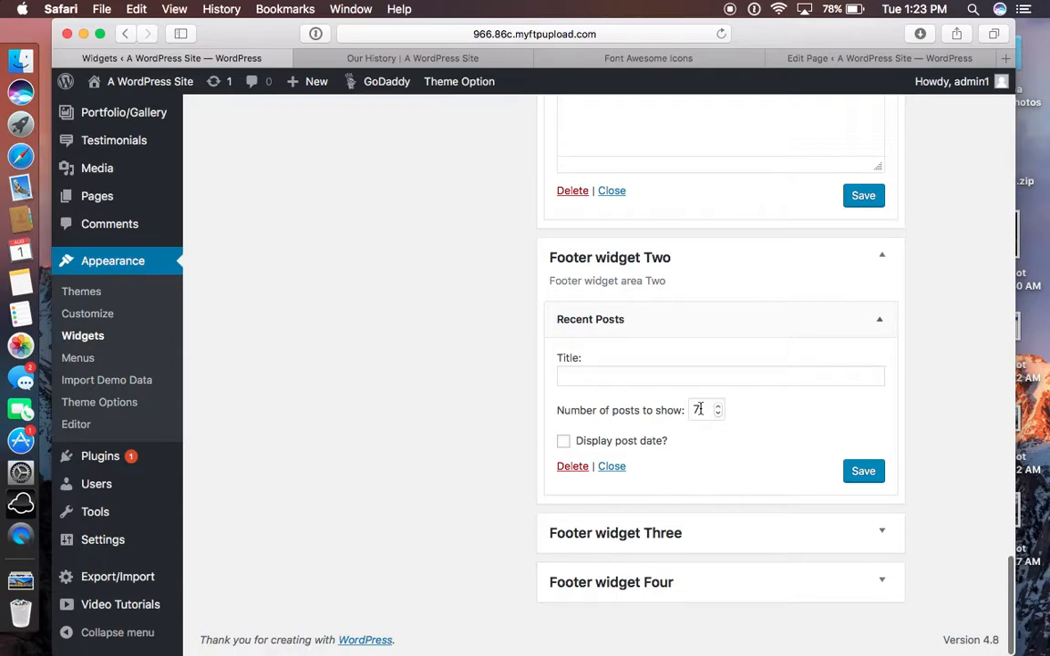
# Expand the Our Location text widget in Footer widget Three, review its map, and look back over the expanded widget areas.
pyautogui.click(729, 535)
pyautogui.scroll(-2, 724, 529)
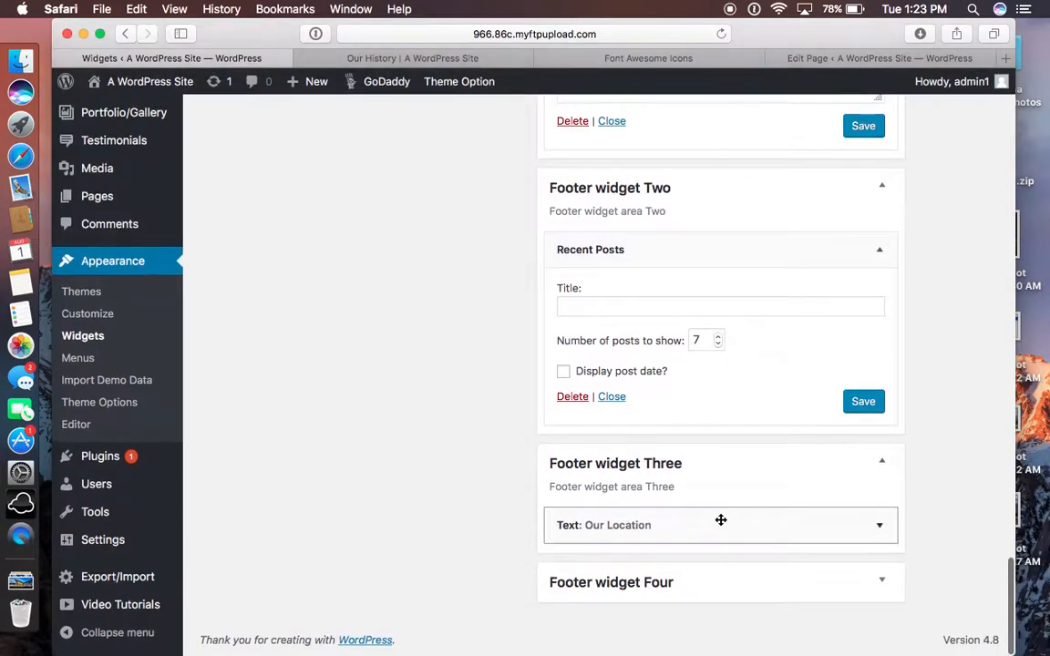
pyautogui.click(720, 521)
pyautogui.scroll(-5, 718, 519)
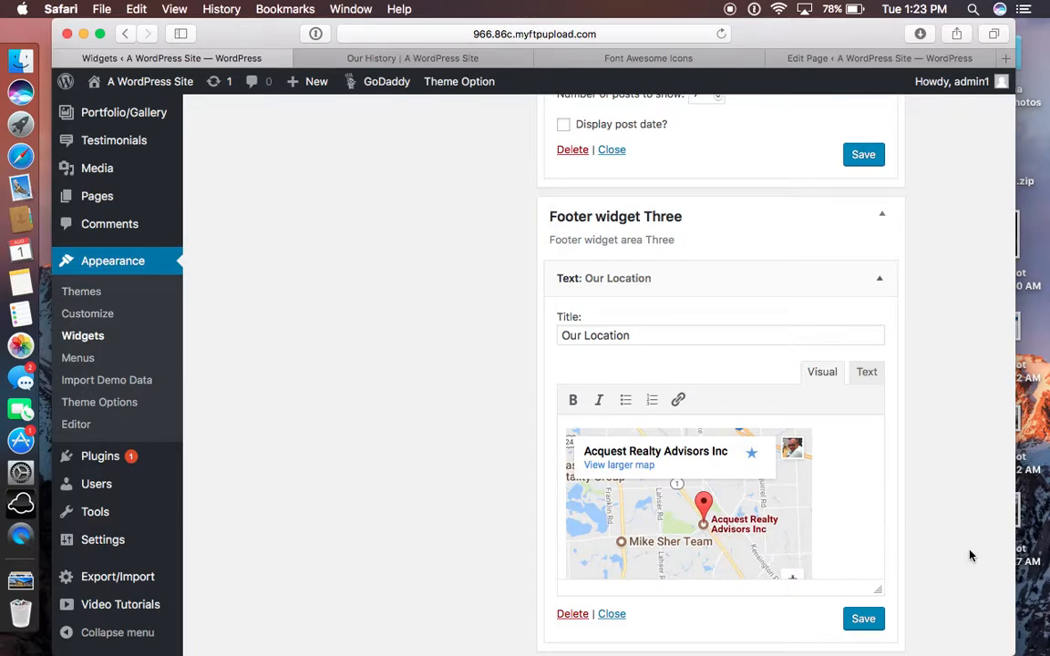
pyautogui.scroll(-2, 969, 555)
pyautogui.scroll(10, 969, 555)
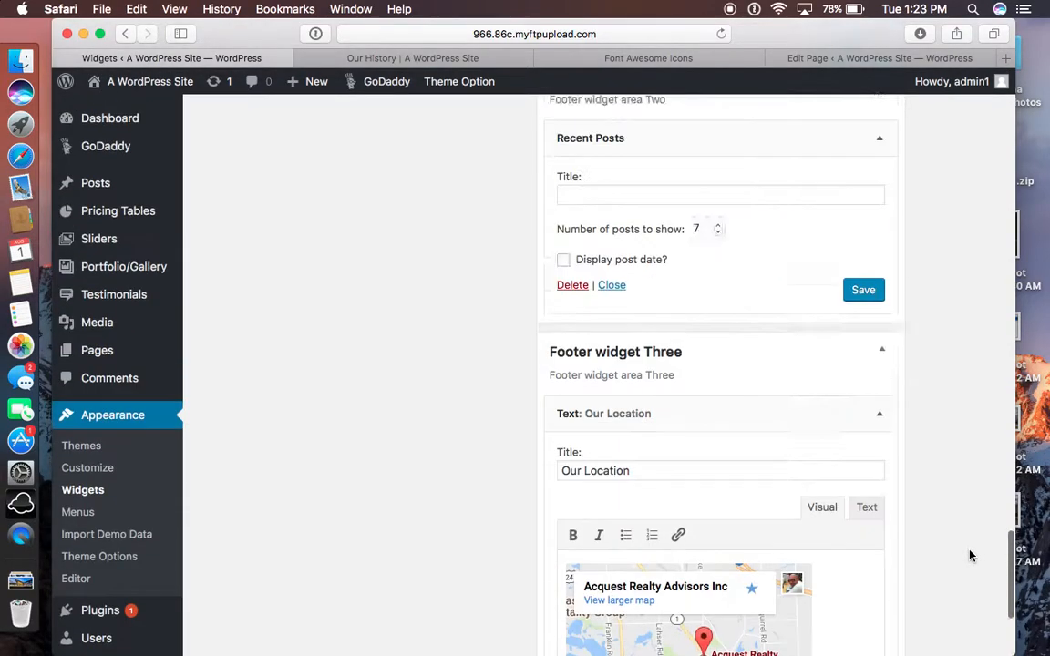
pyautogui.scroll(10, 969, 554)
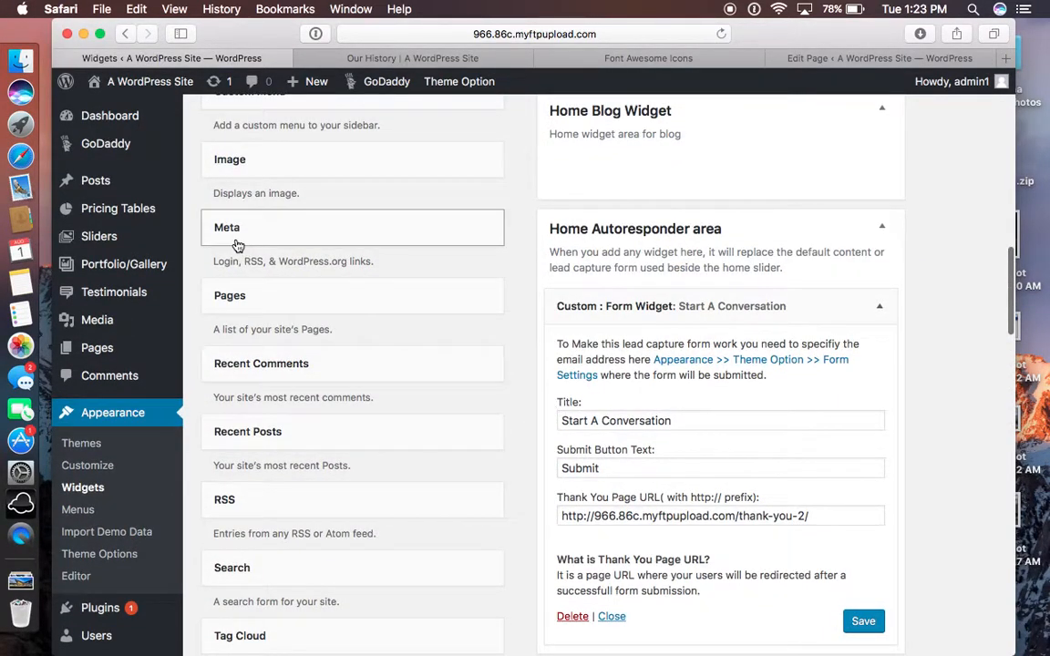
# Look through the available and inactive widgets alongside the expanded widget areas.
pyautogui.scroll(-10, 403, 539)
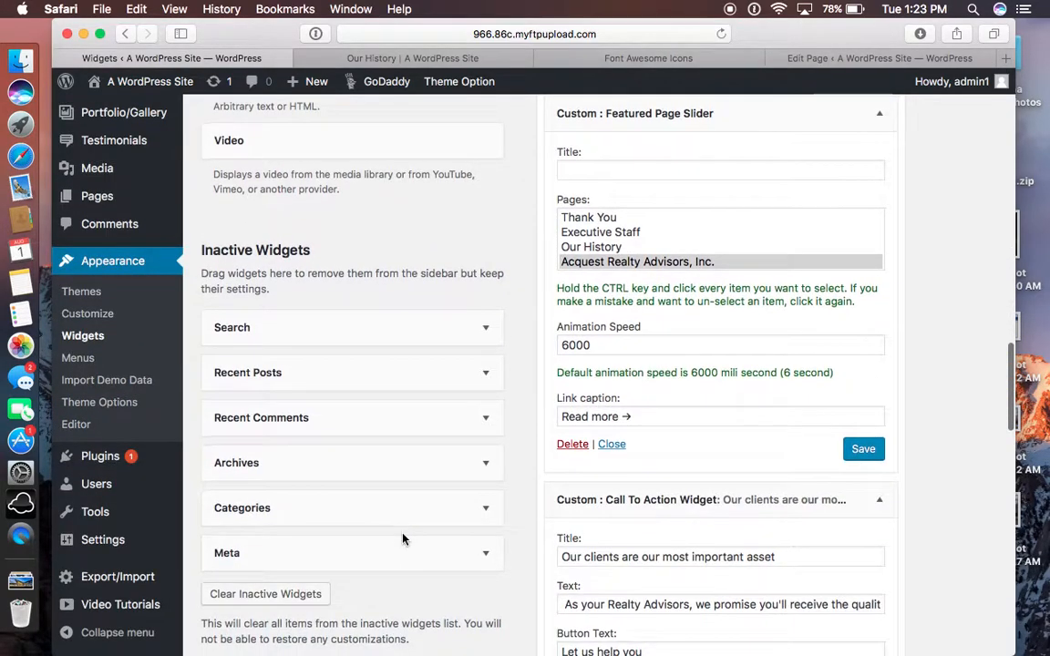
pyautogui.scroll(-5, 403, 538)
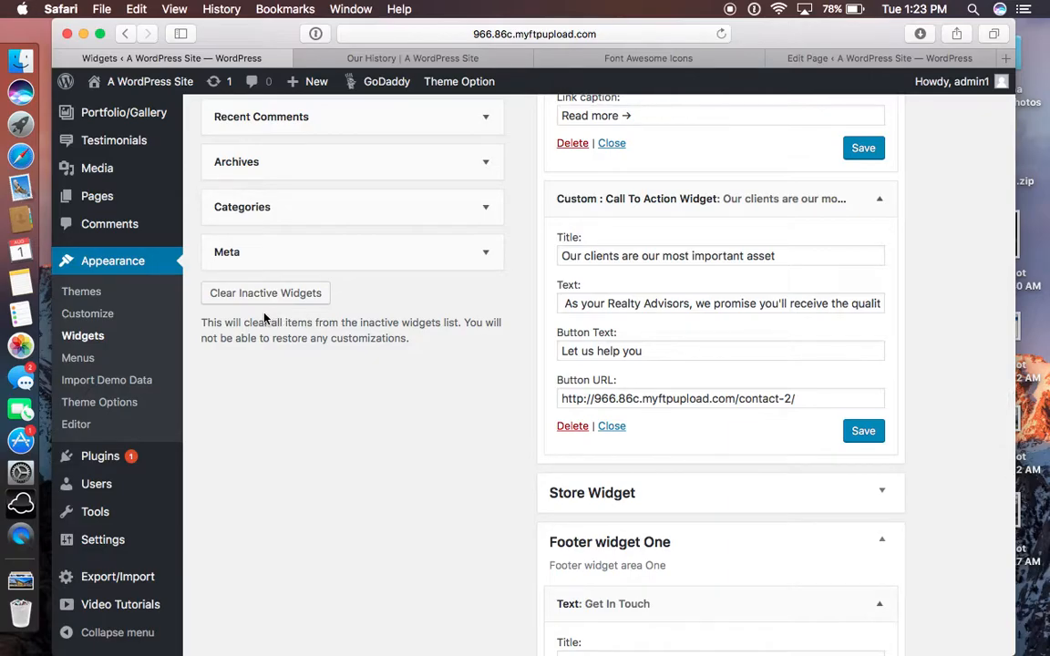
pyautogui.scroll(3, 265, 318)
pyautogui.scroll(-3, 264, 317)
pyautogui.scroll(10, 264, 317)
# Check the main navigation on the live Our History page and return to the Widgets screen.
pyautogui.click(407, 59)
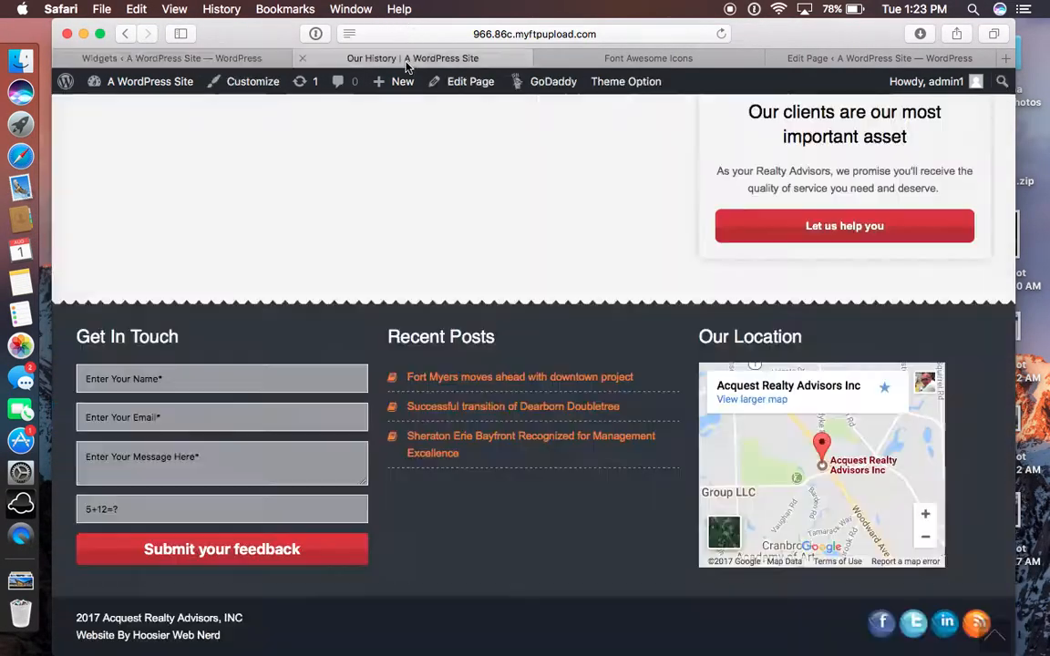
pyautogui.scroll(15, 444, 298)
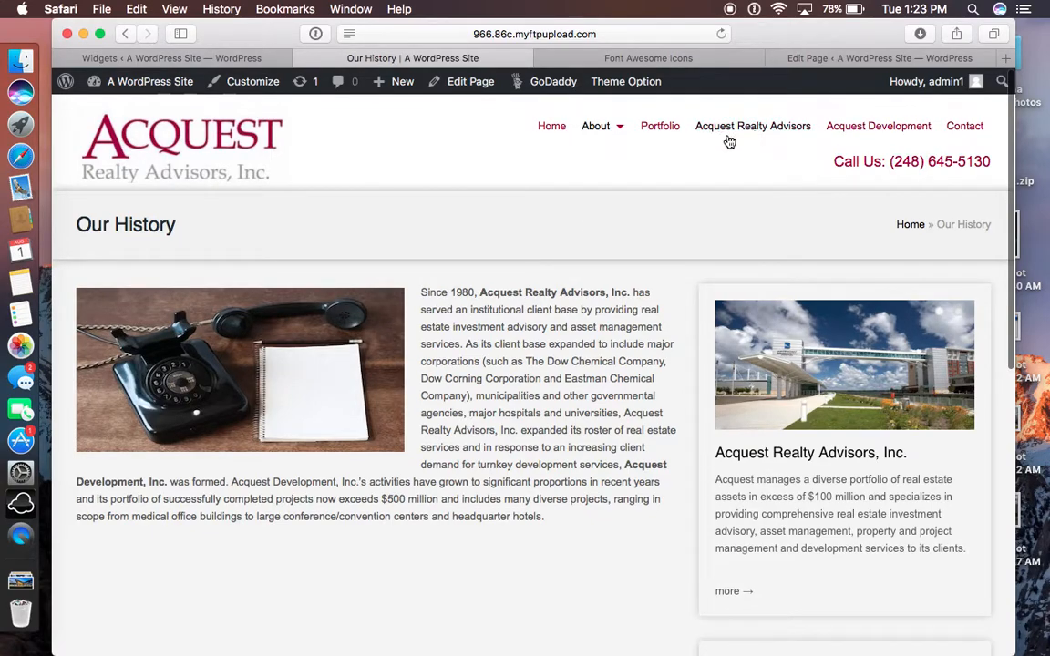
pyautogui.click(189, 58)
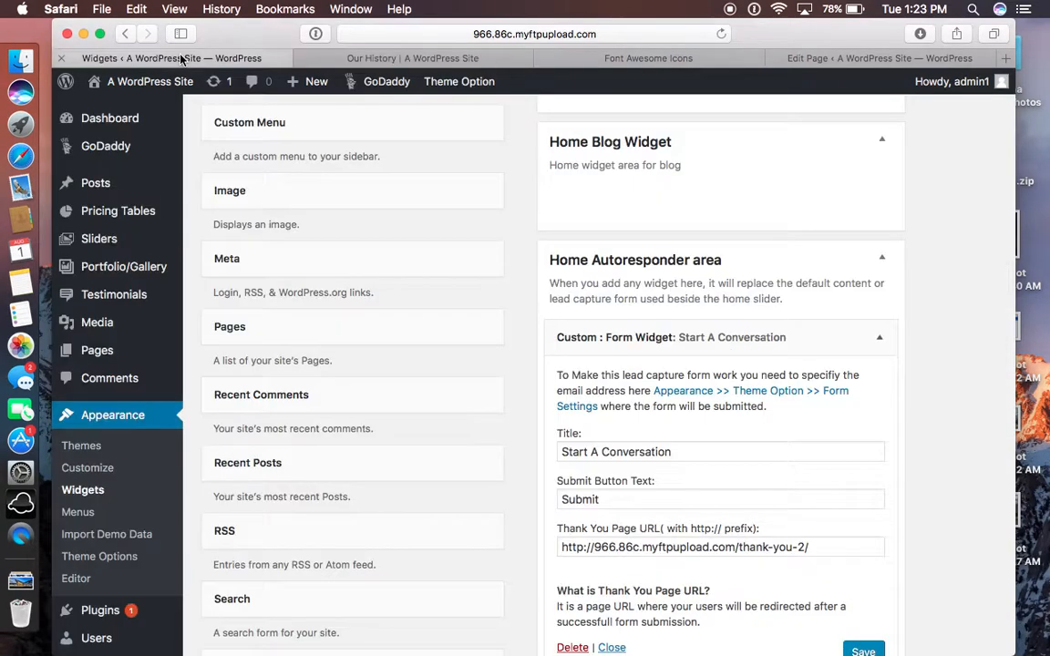
pyautogui.scroll(-4, 309, 341)
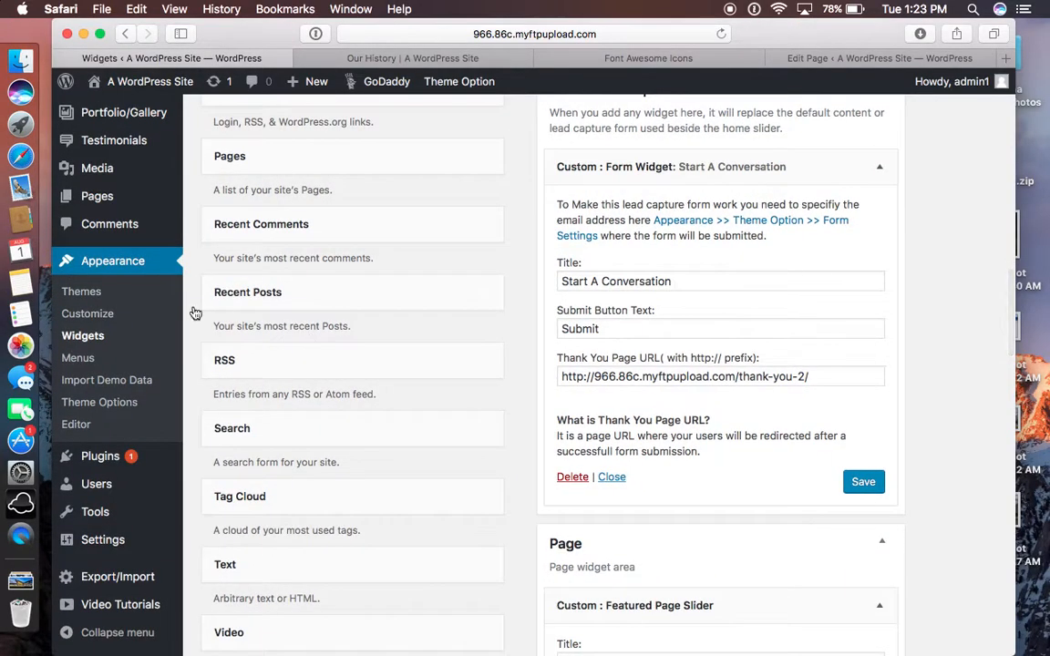
# Open the Menus screen and review the structure and settings of the "new main" header menu.
pyautogui.click(69, 361)
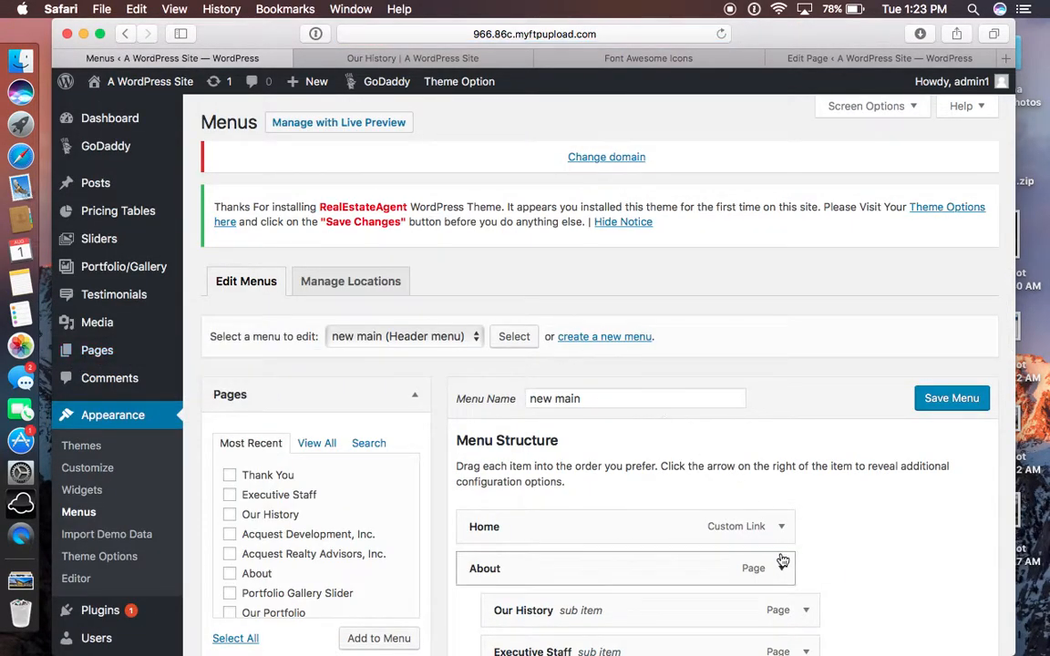
pyautogui.scroll(-5, 785, 626)
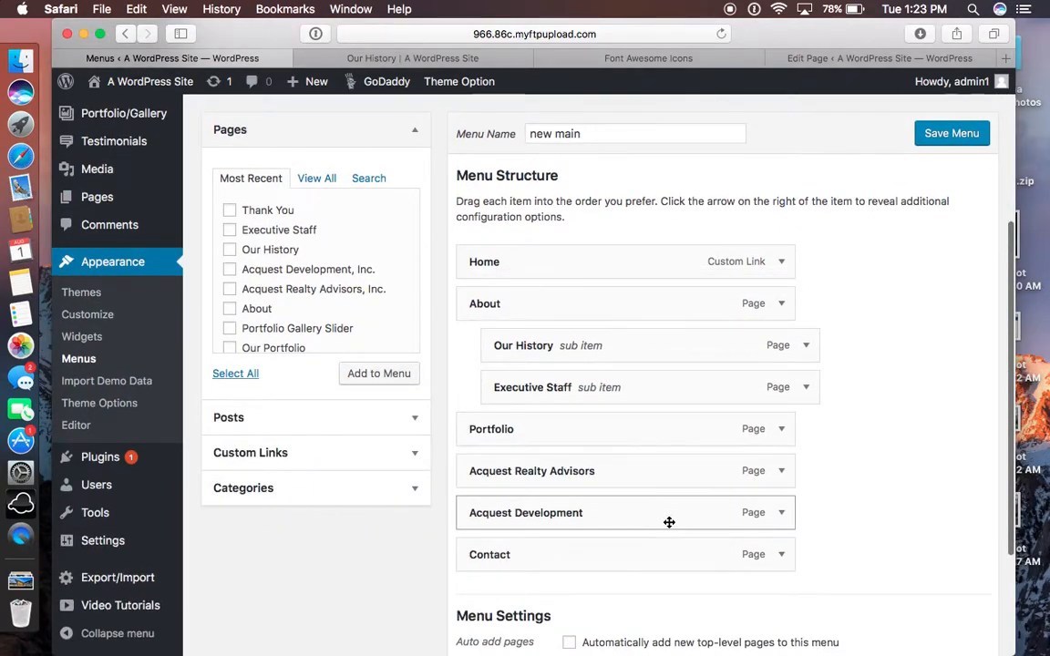
pyautogui.scroll(-3, 670, 525)
pyautogui.scroll(5, 670, 528)
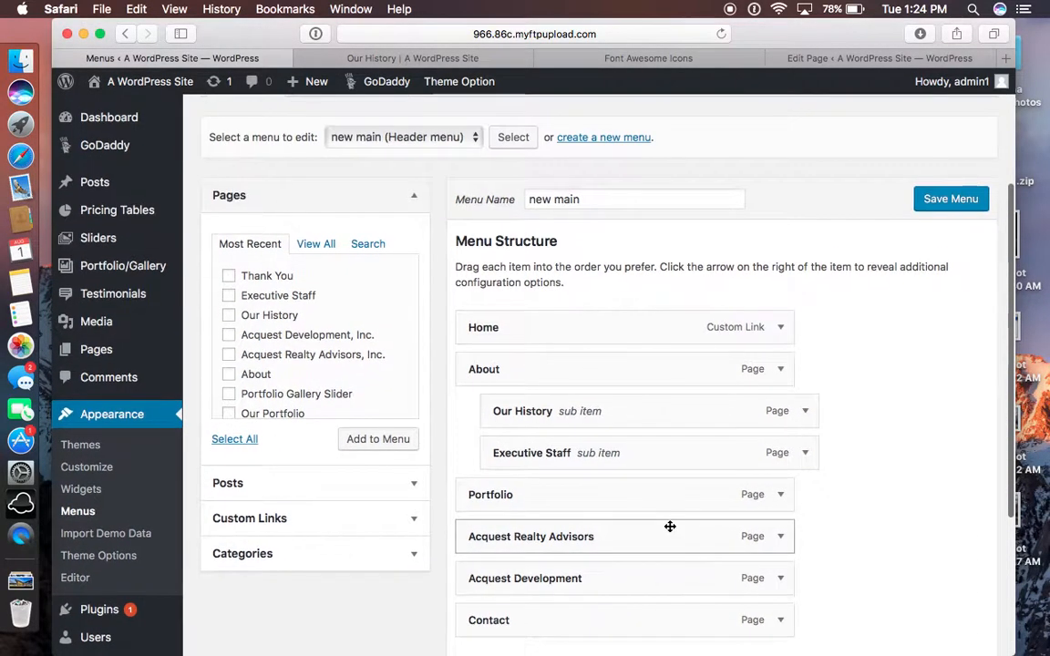
pyautogui.scroll(-1, 670, 526)
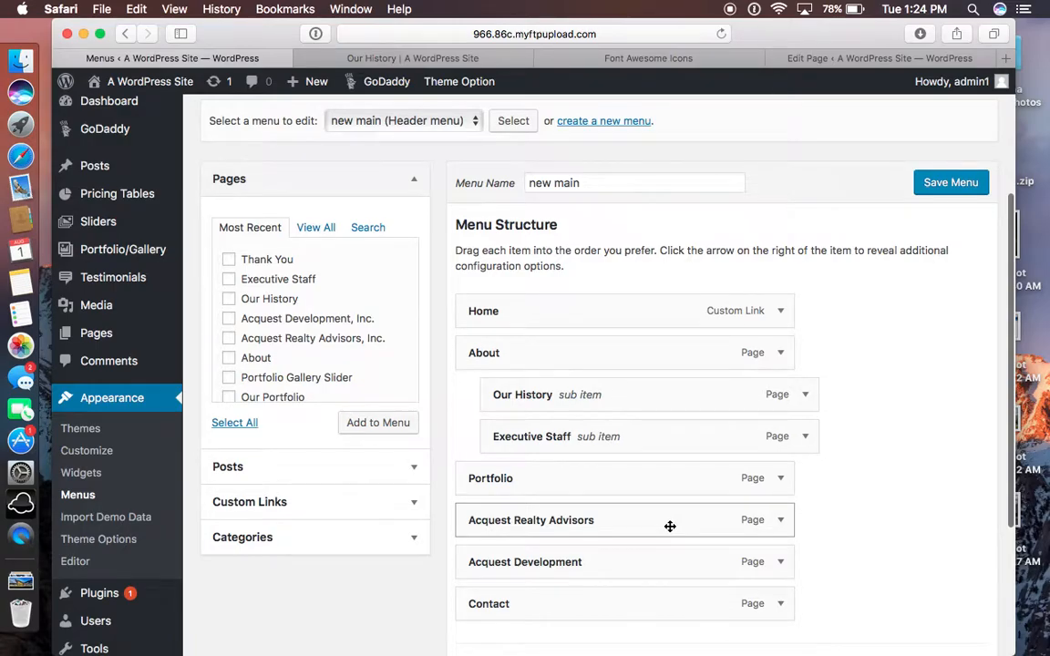
pyautogui.scroll(-1, 670, 526)
# Add the Our History page to the "new main" menu and place it as a top-level item between Executive Staff and Portfolio.
pyautogui.click(230, 285)
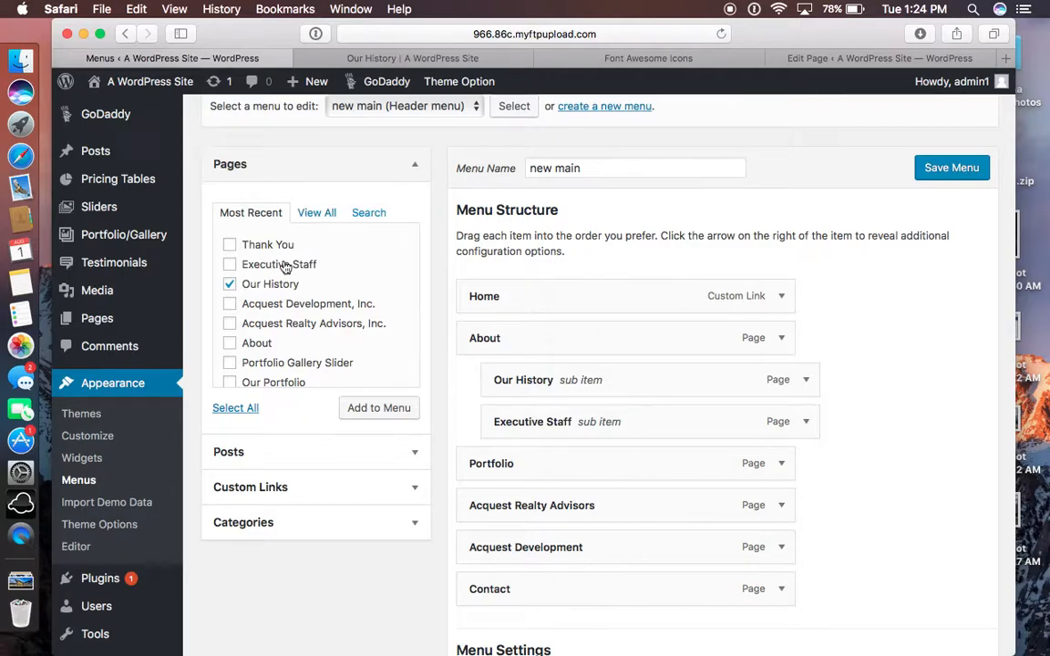
pyautogui.click(368, 416)
pyautogui.scroll(-5, 691, 500)
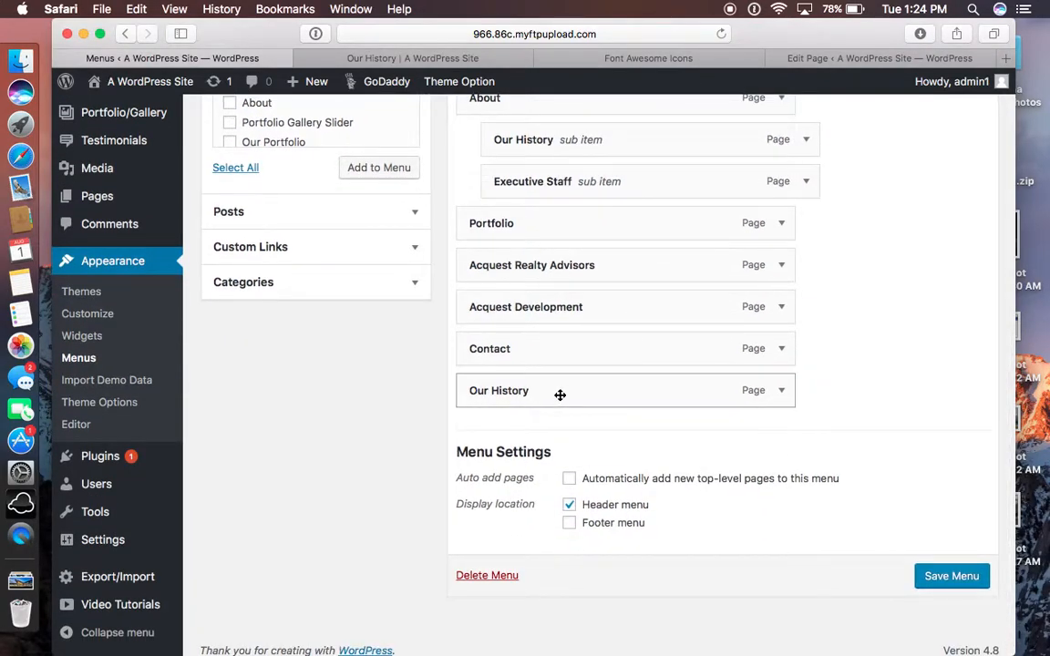
pyautogui.moveTo(541, 394); pyautogui.dragTo(531, 270)
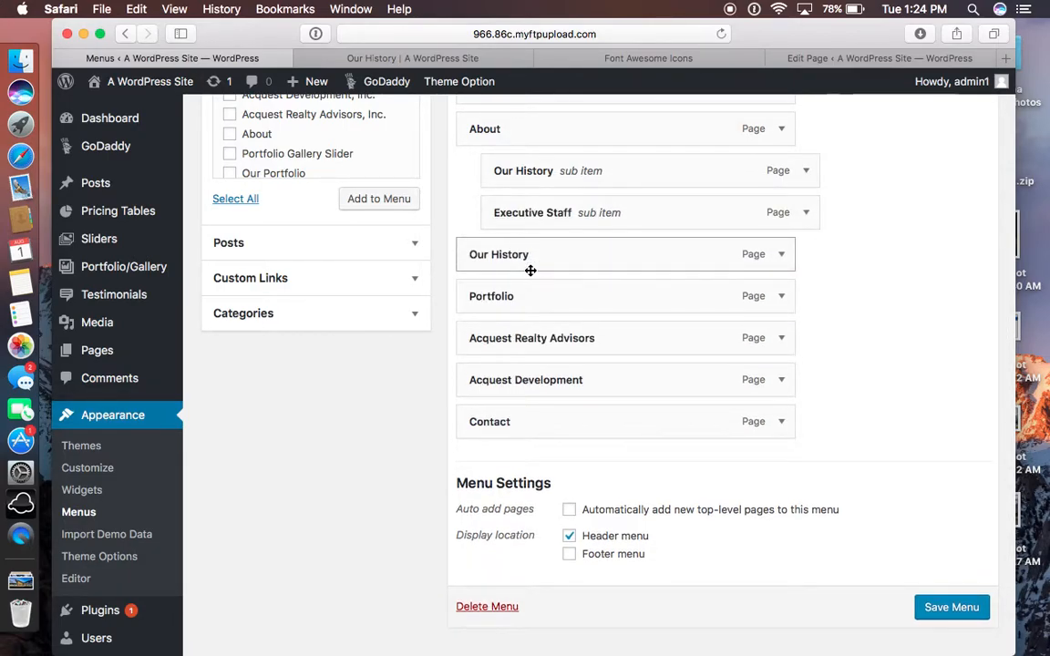
# Expand the newly added top-level Our History menu item and remove it from the menu.
pyautogui.click(781, 256)
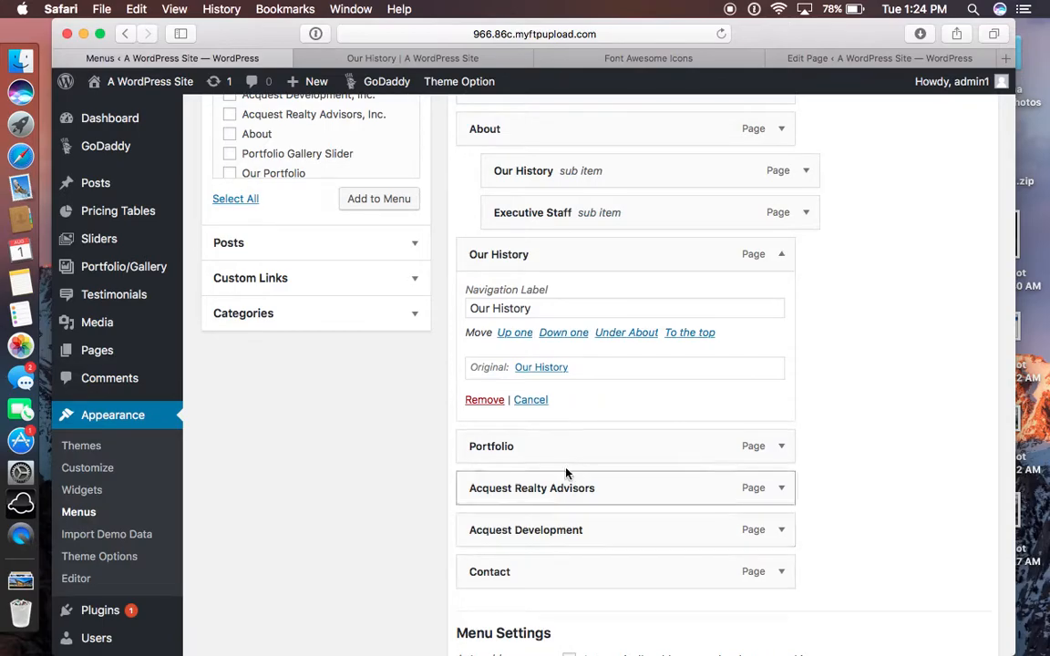
pyautogui.click(484, 401)
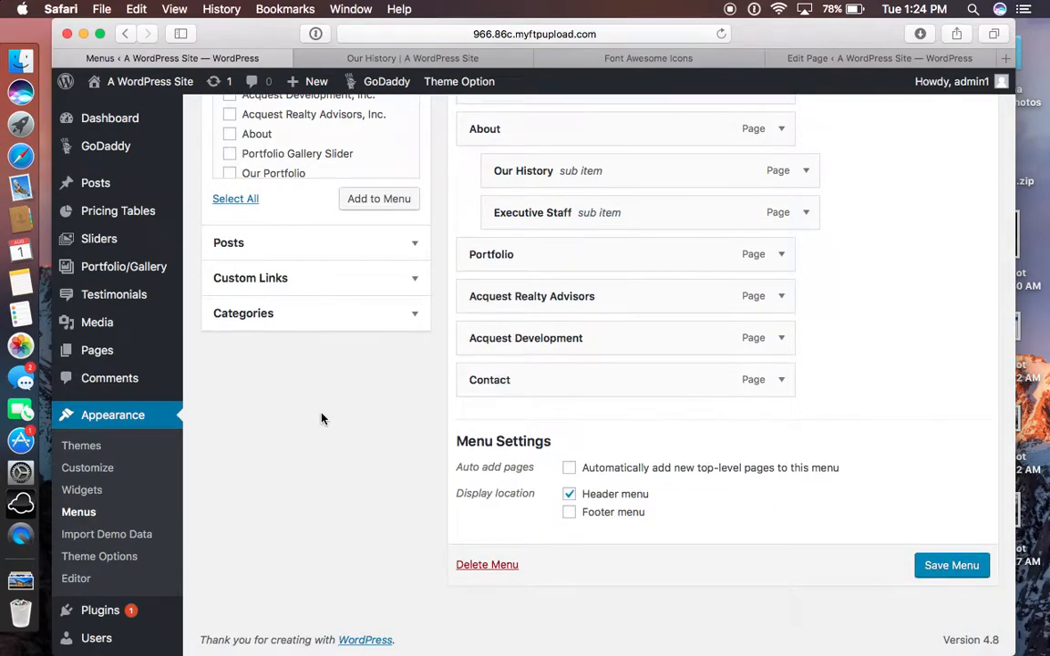
# Open the list of all pages, leaving the Menus screen without saving, and look through the listed pages.
pyautogui.scroll(10, 320, 418)
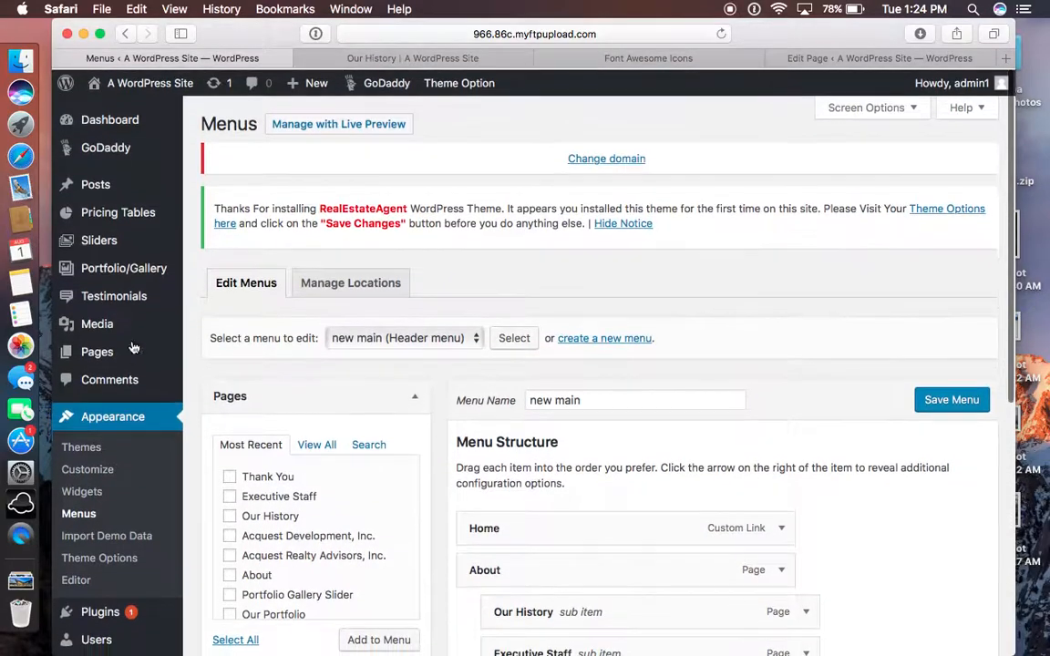
pyautogui.moveTo(77, 288)
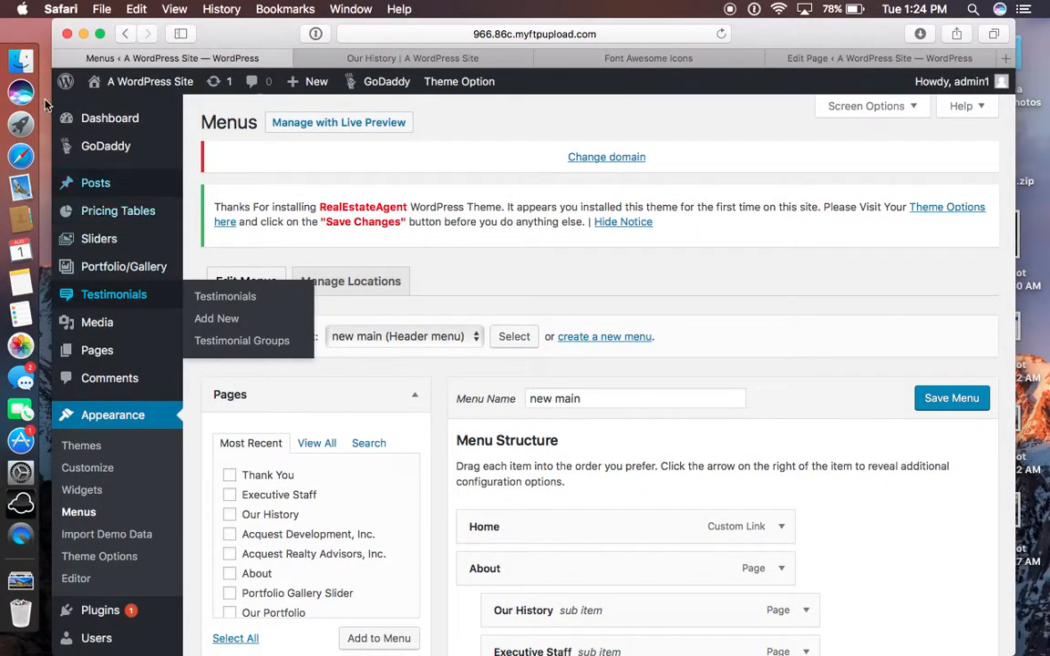
pyautogui.moveTo(134, 354)
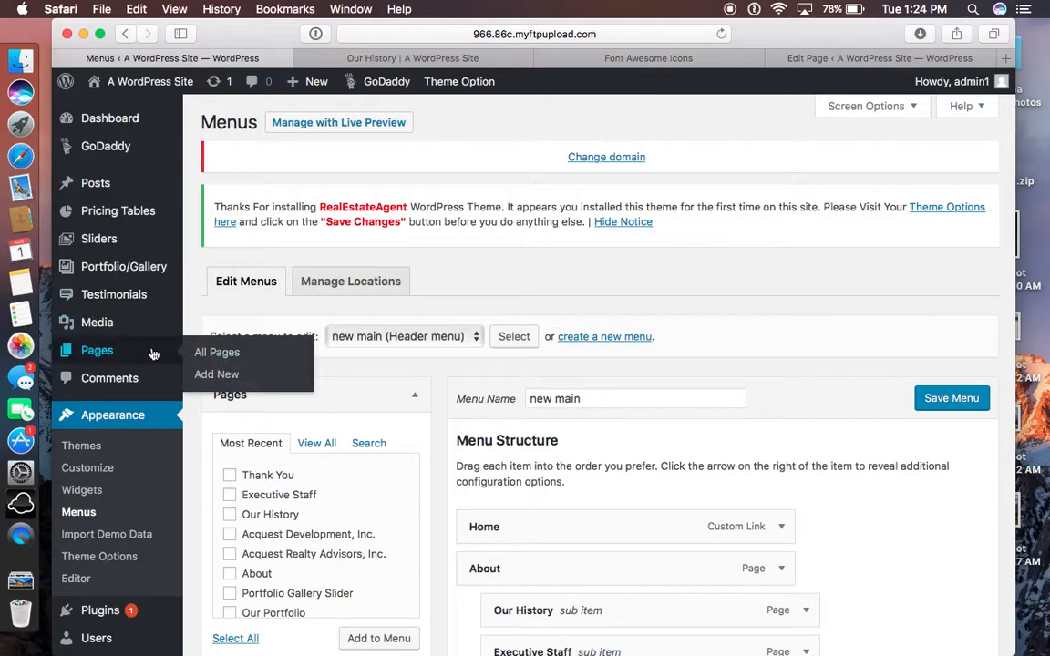
pyautogui.click(207, 353)
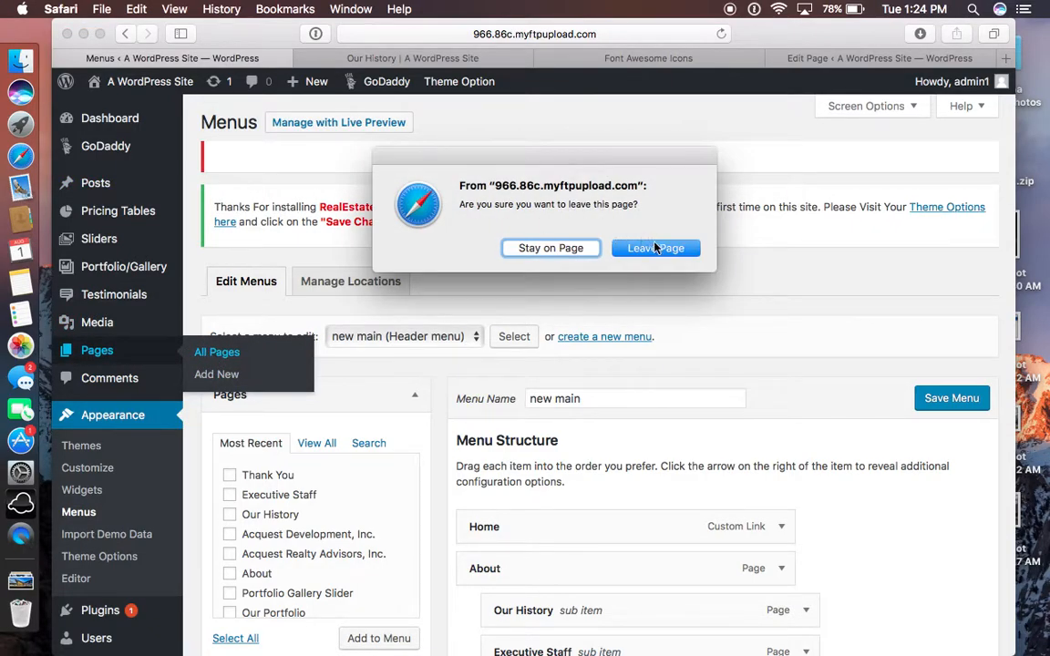
pyautogui.click(653, 247)
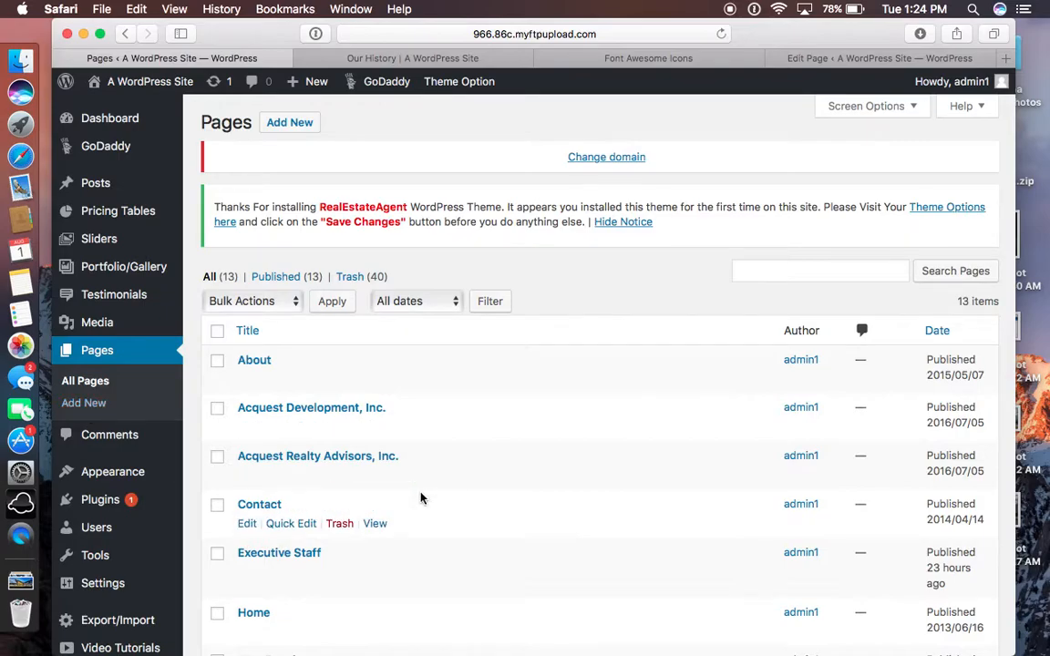
pyautogui.scroll(-5, 421, 497)
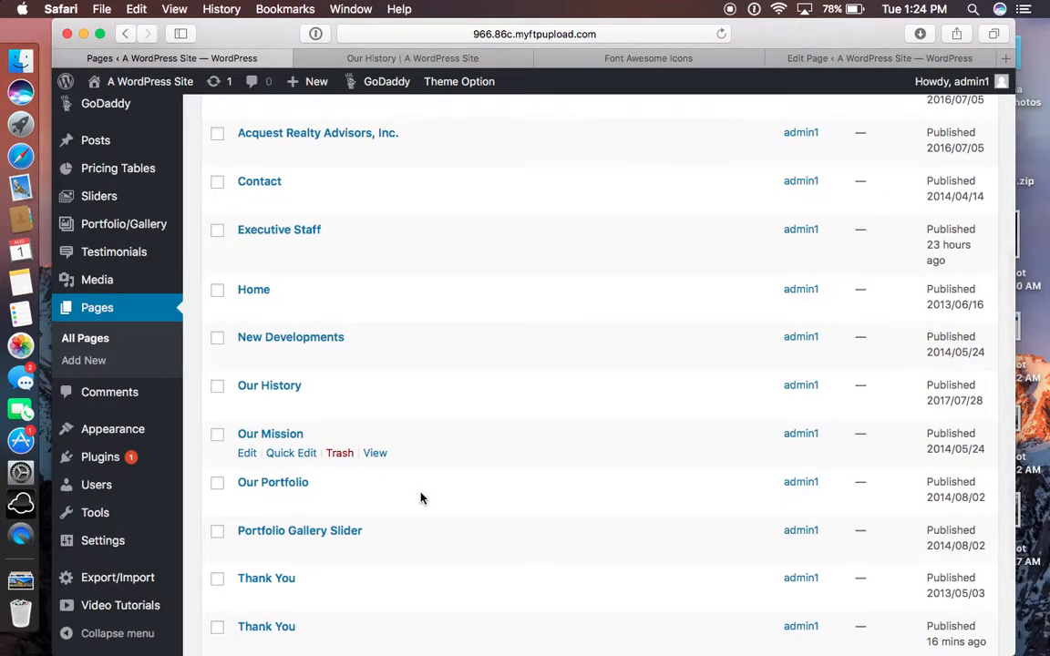
pyautogui.scroll(5, 421, 498)
pyautogui.moveTo(113, 89)
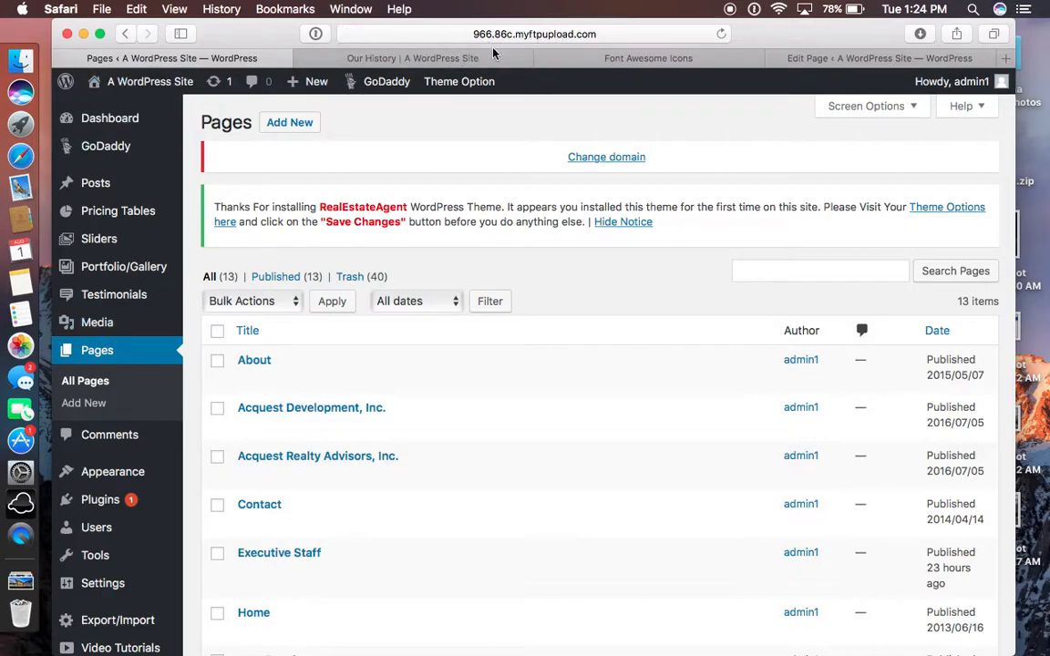
pyautogui.moveTo(262, 395)
# Open the General Settings and examine the Site Title and Tagline fields.
pyautogui.scroll(-3, 262, 394)
pyautogui.moveTo(90, 536)
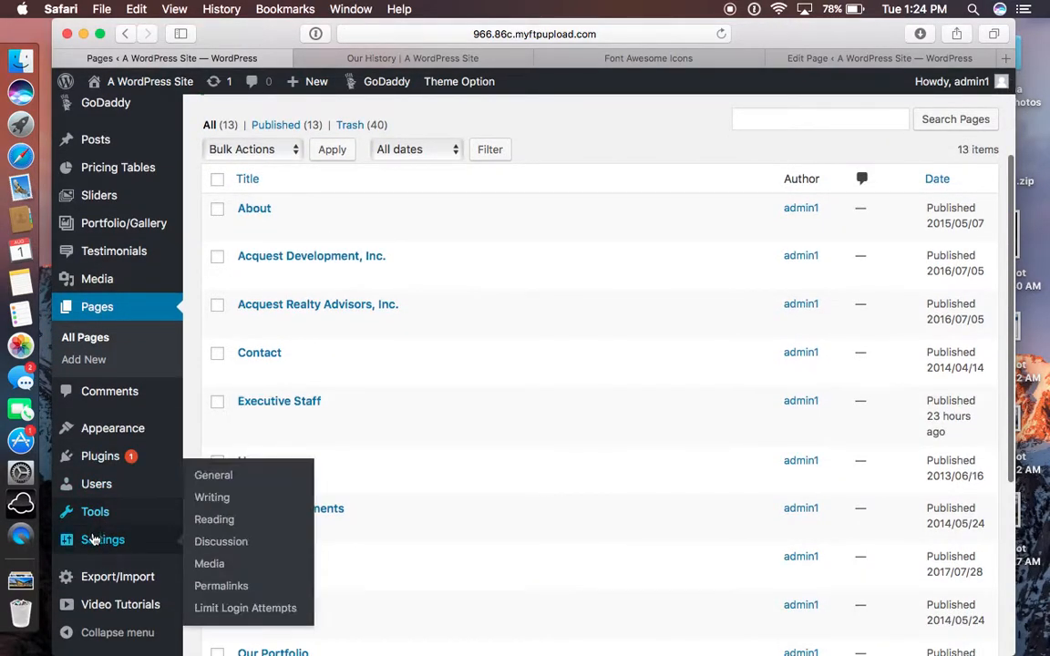
pyautogui.click(208, 476)
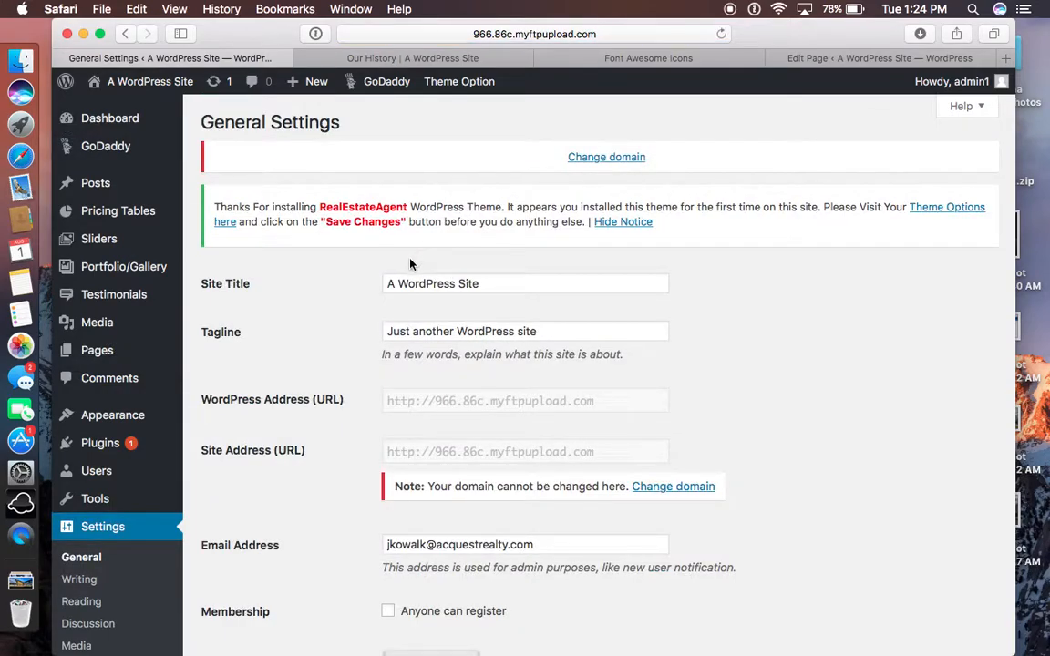
pyautogui.moveTo(395, 283); pyautogui.dragTo(479, 283)
pyautogui.click(384, 331)
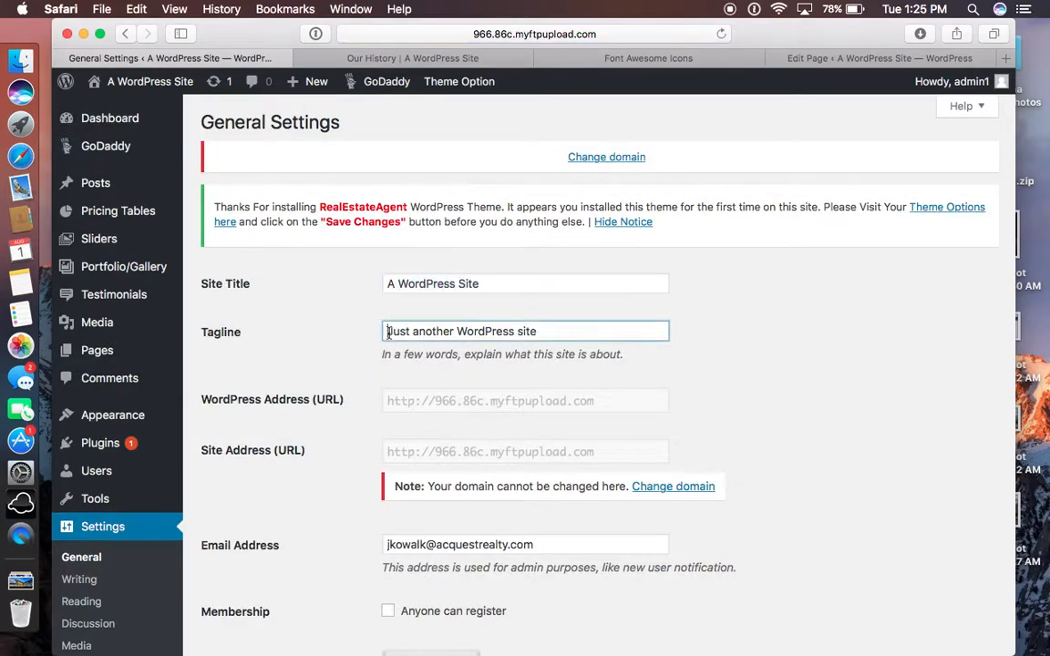
pyautogui.moveTo(385, 331); pyautogui.dragTo(553, 335)
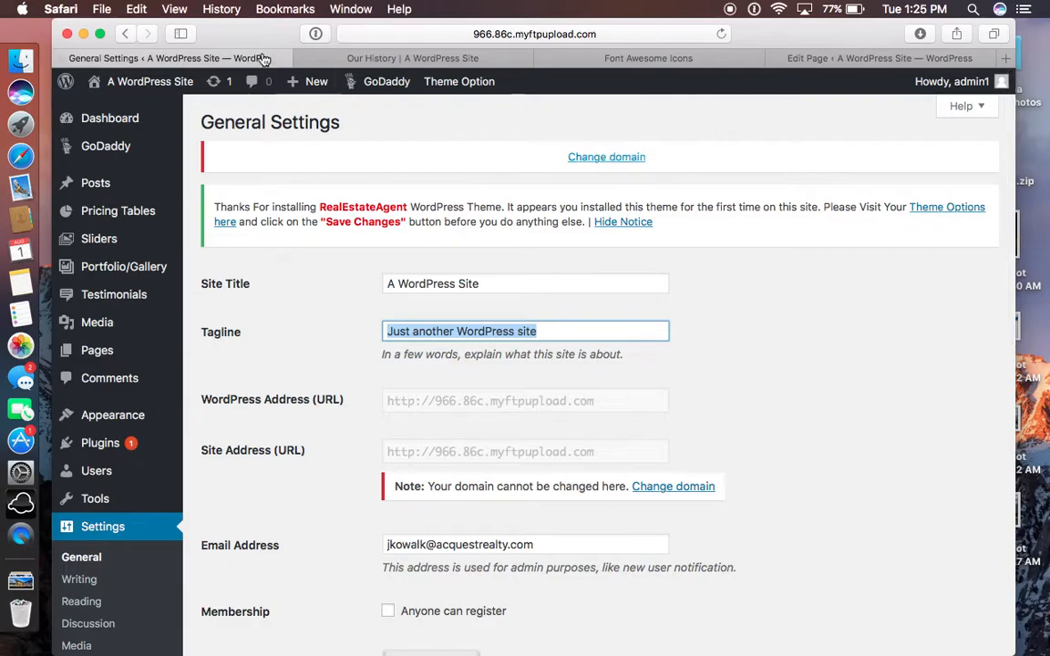
# Visit the live homepage and look over it from the header to the footer.
pyautogui.click(117, 110)
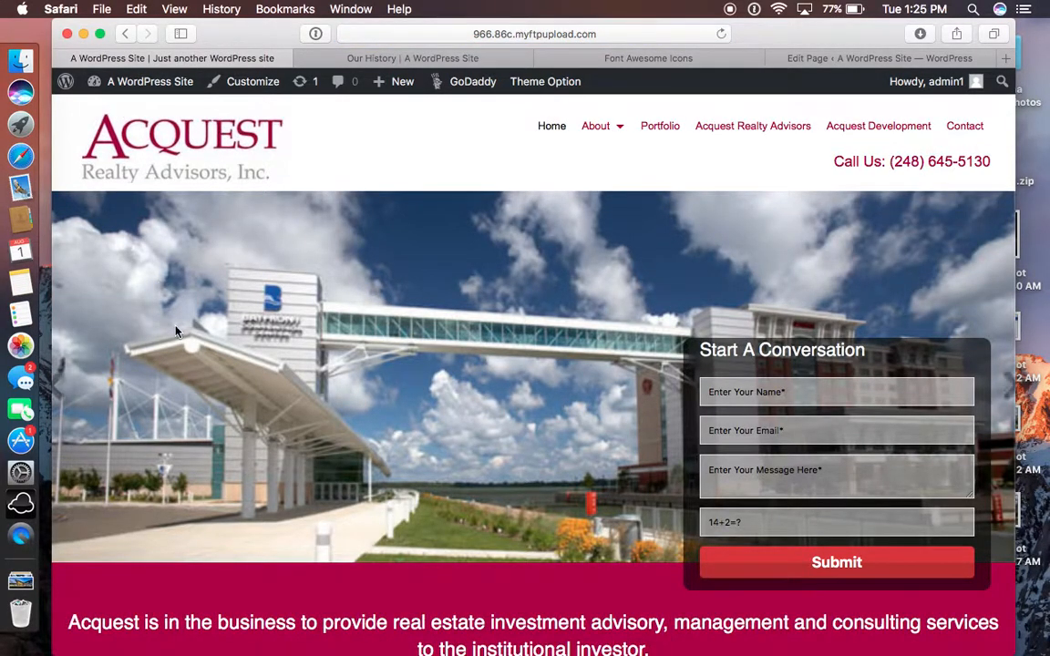
pyautogui.scroll(-5, 177, 332)
pyautogui.scroll(-15, 178, 331)
pyautogui.scroll(10, 177, 332)
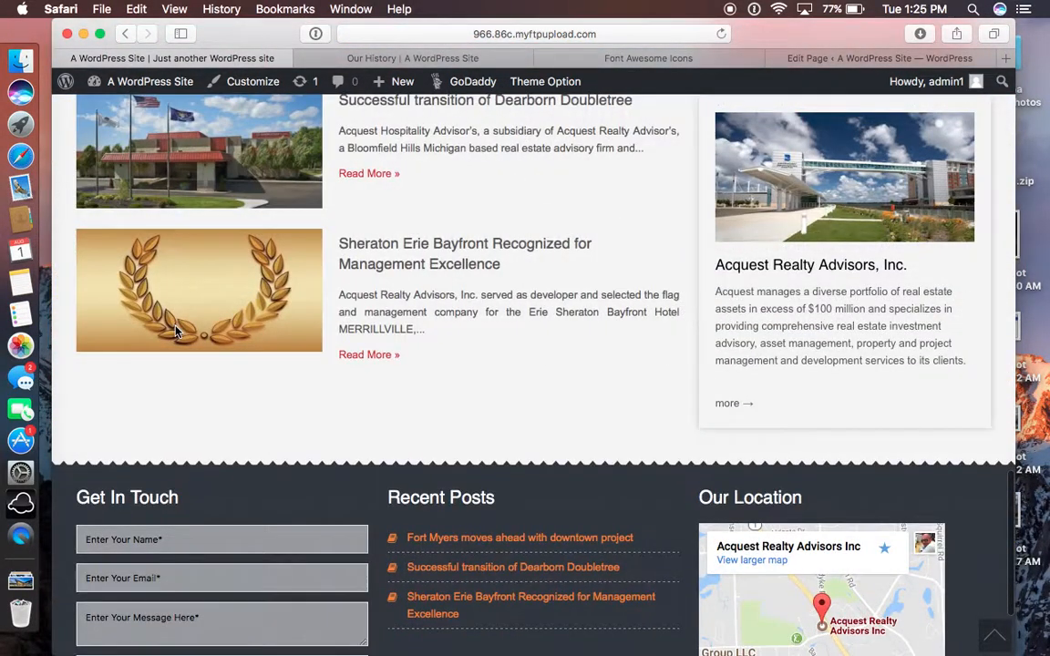
pyautogui.scroll(10, 178, 332)
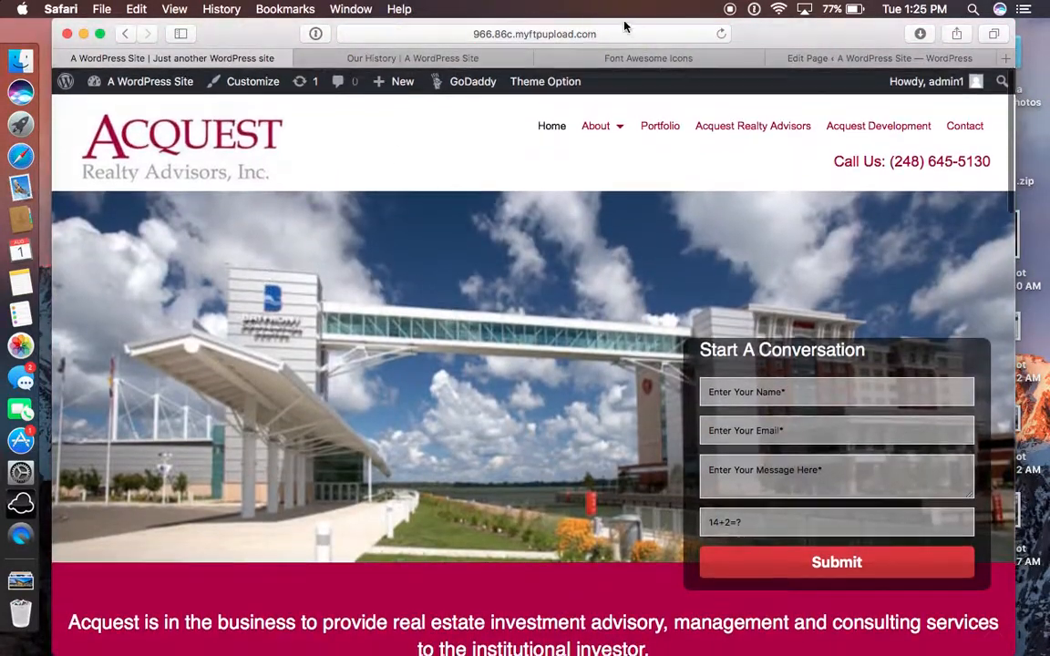
# View the live Acquest Realty Advisors page and open it for editing.
pyautogui.moveTo(608, 134)
pyautogui.click(745, 126)
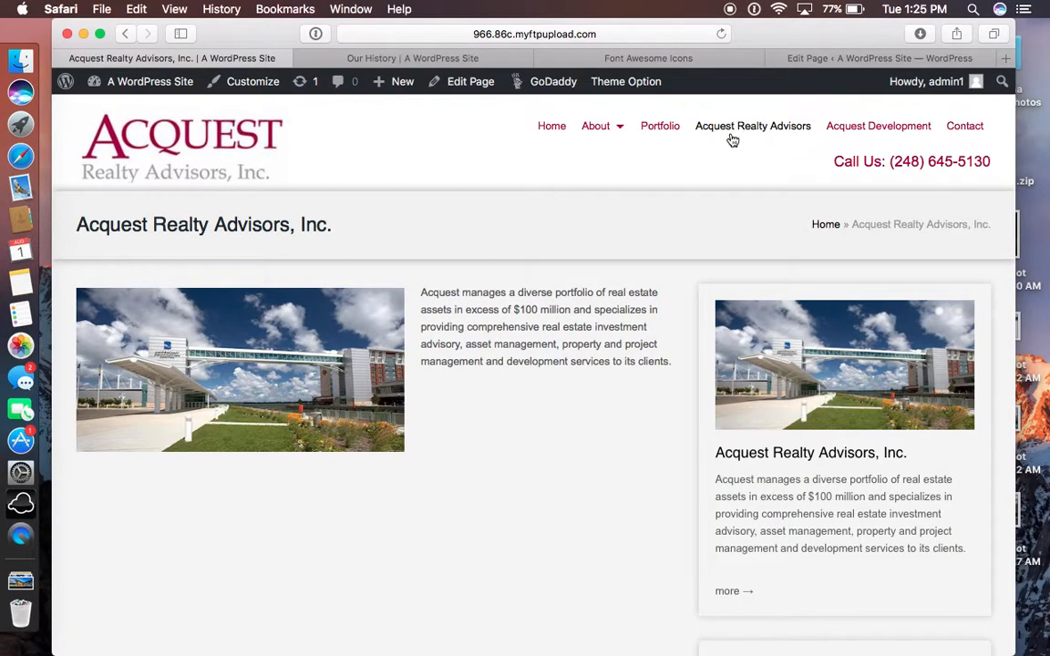
pyautogui.click(468, 82)
# Review the page's content, featured image and Advanced Page Settings, and go back to the live site.
pyautogui.scroll(-5, 496, 433)
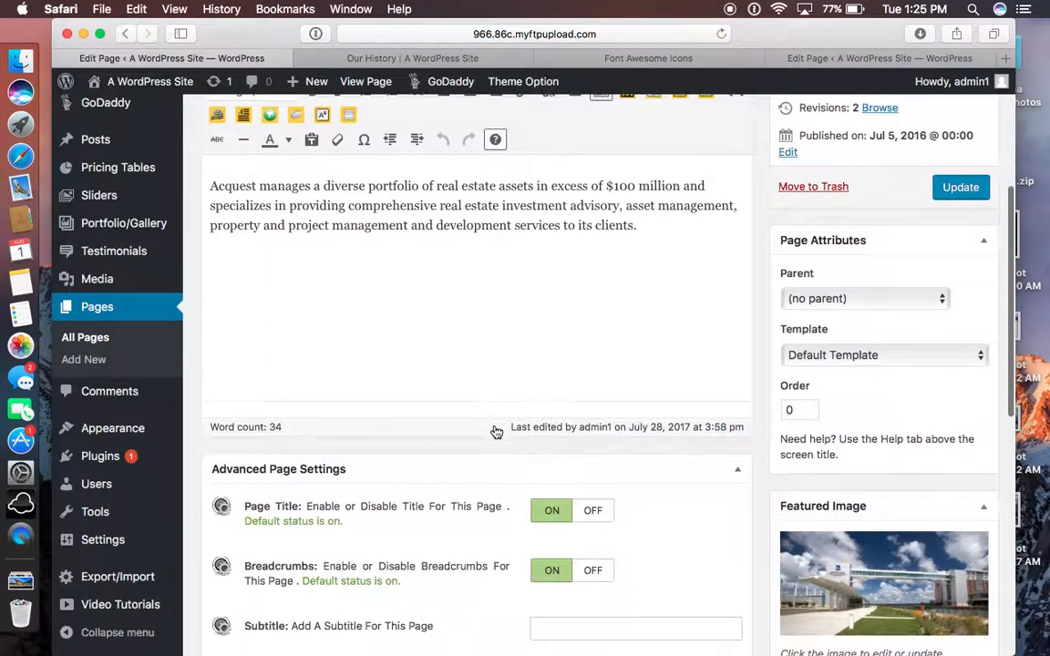
pyautogui.scroll(-3, 430, 314)
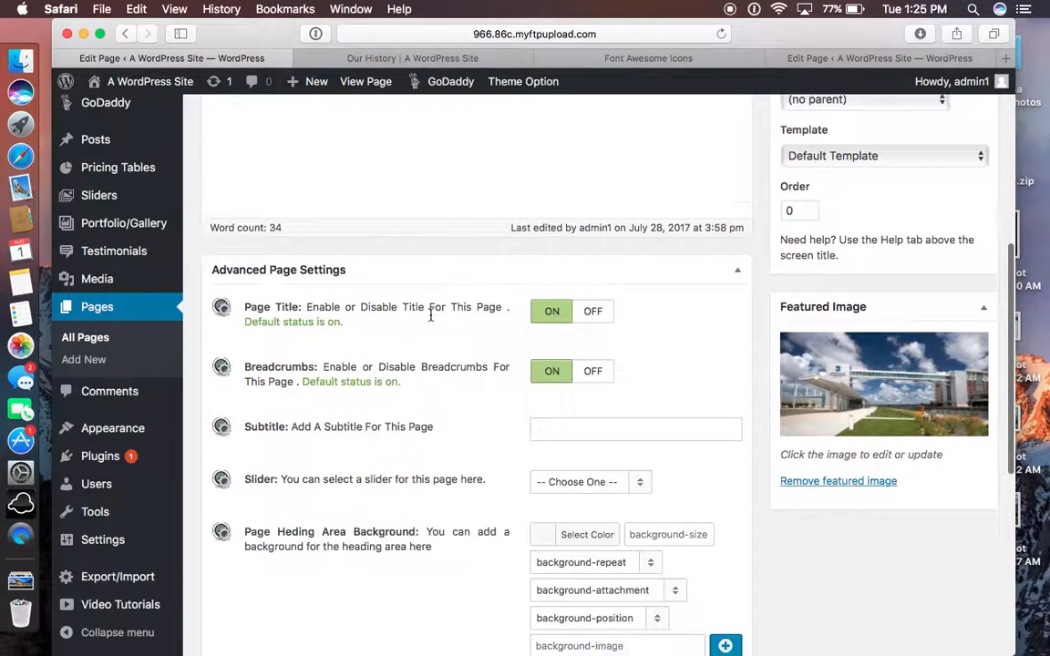
pyautogui.scroll(1, 431, 319)
pyautogui.scroll(-4, 431, 319)
pyautogui.scroll(-4, 431, 319)
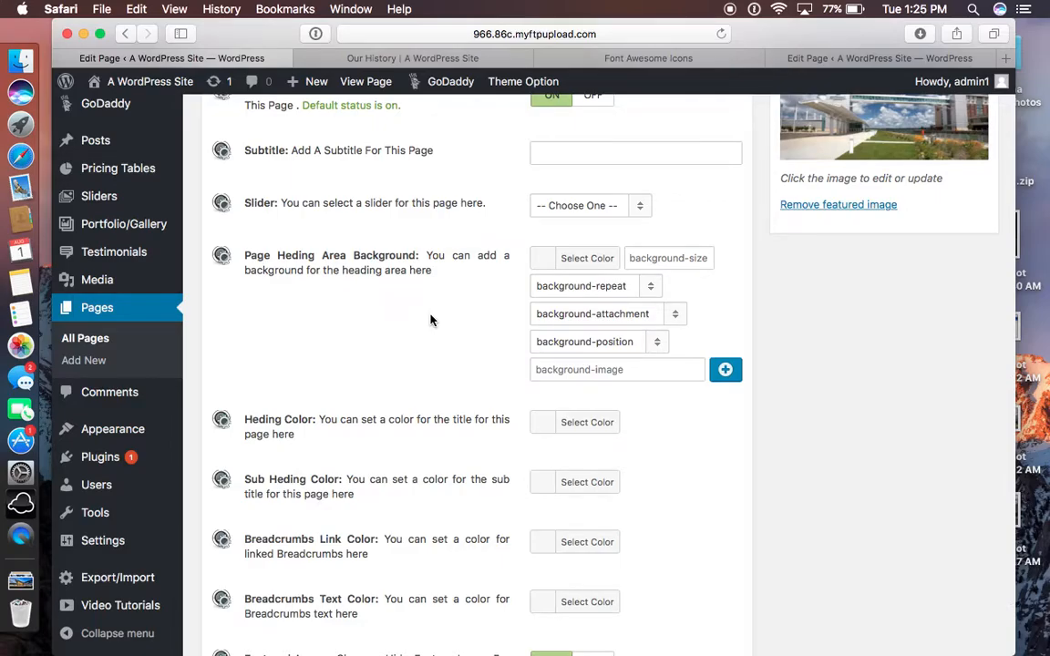
pyautogui.scroll(15, 431, 319)
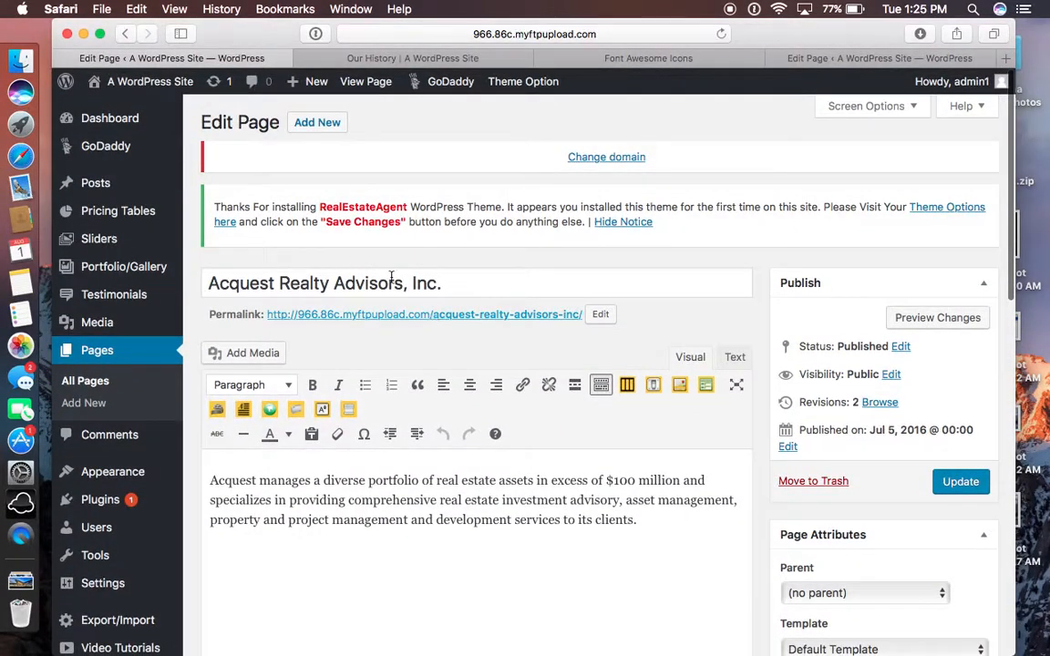
pyautogui.click(101, 113)
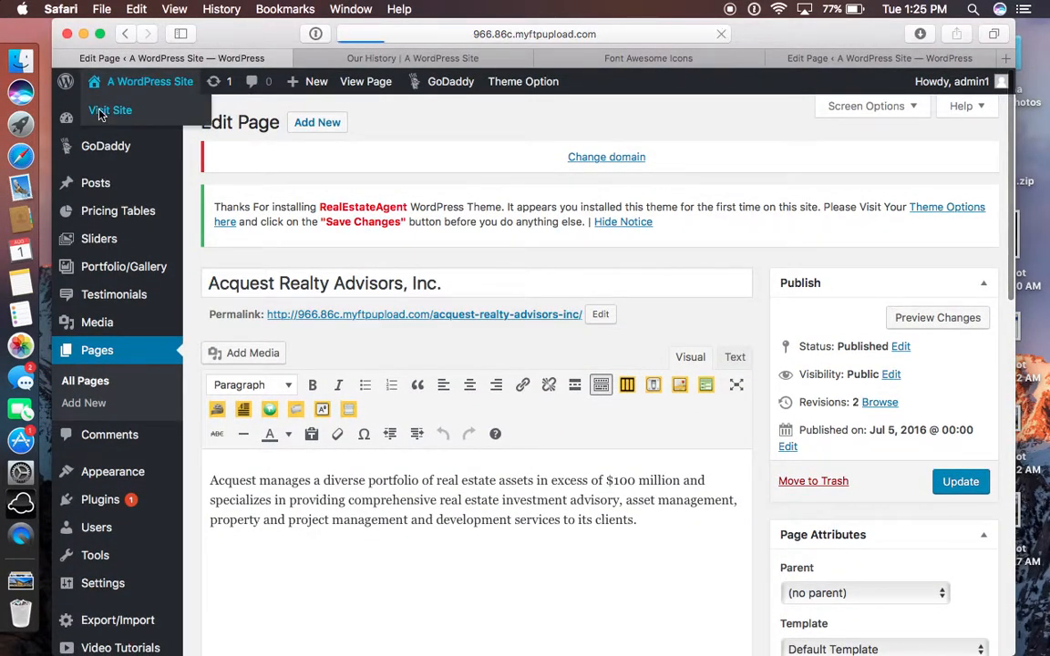